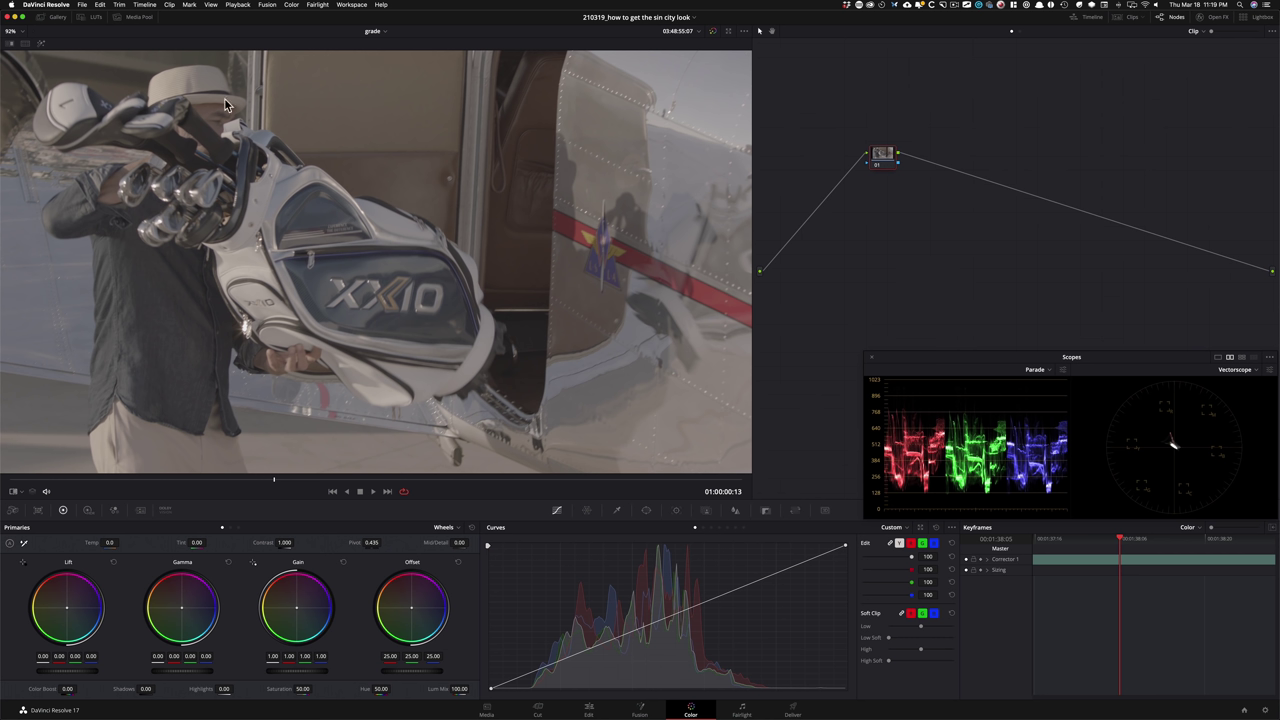
Step: Display the saved Sin City reference still from the gallery full-frame in the viewer for comparison
{"action": "left_click", "coordinate": [47, 18]}
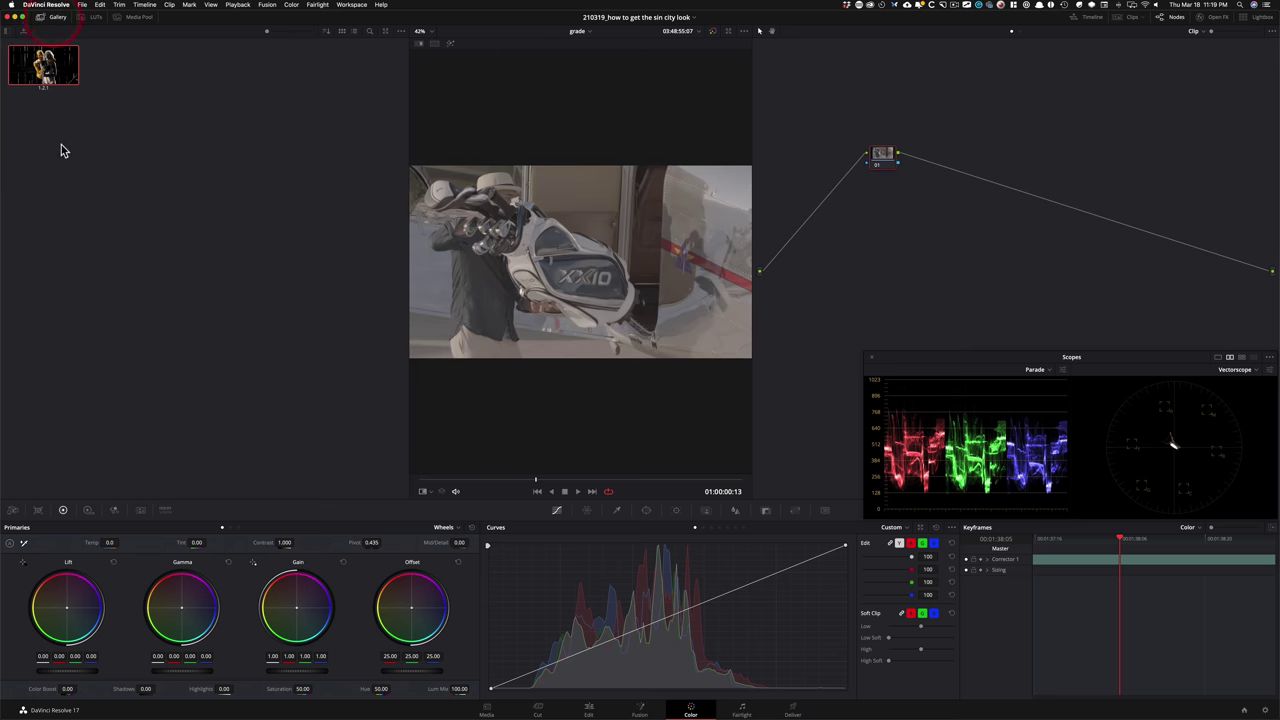
{"action": "left_click", "coordinate": [190, 120]}
{"action": "left_click", "coordinate": [51, 74]}
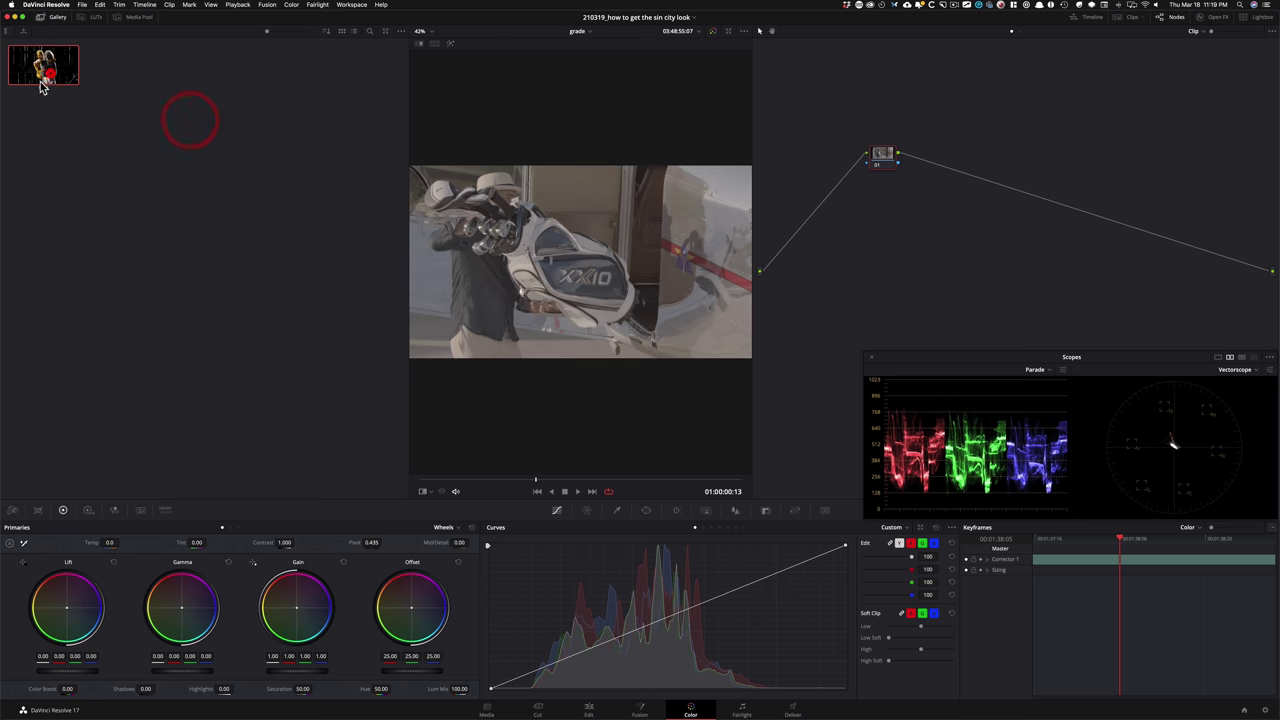
{"action": "left_click", "coordinate": [57, 18]}
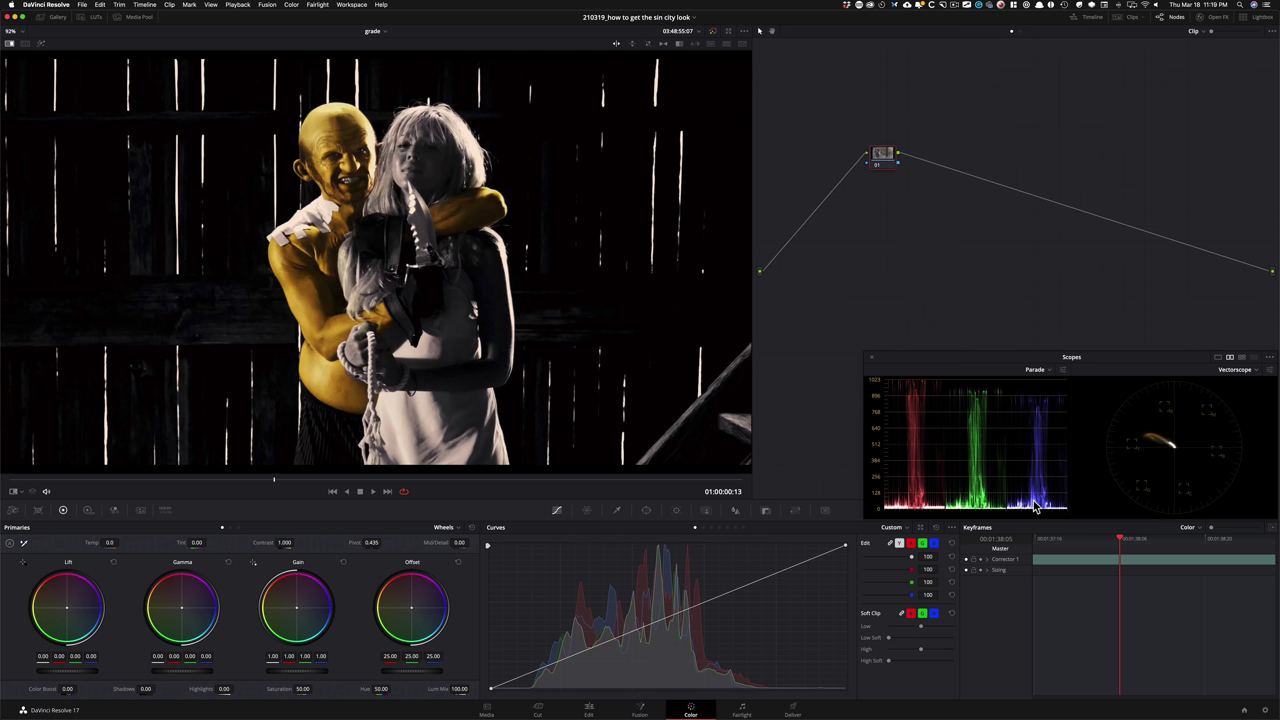
Step: Examine the black level, midtones and highlights of the reference still in the parade scope, and return to the golf bag shot
{"action": "key", "text": "alt+Tab"}
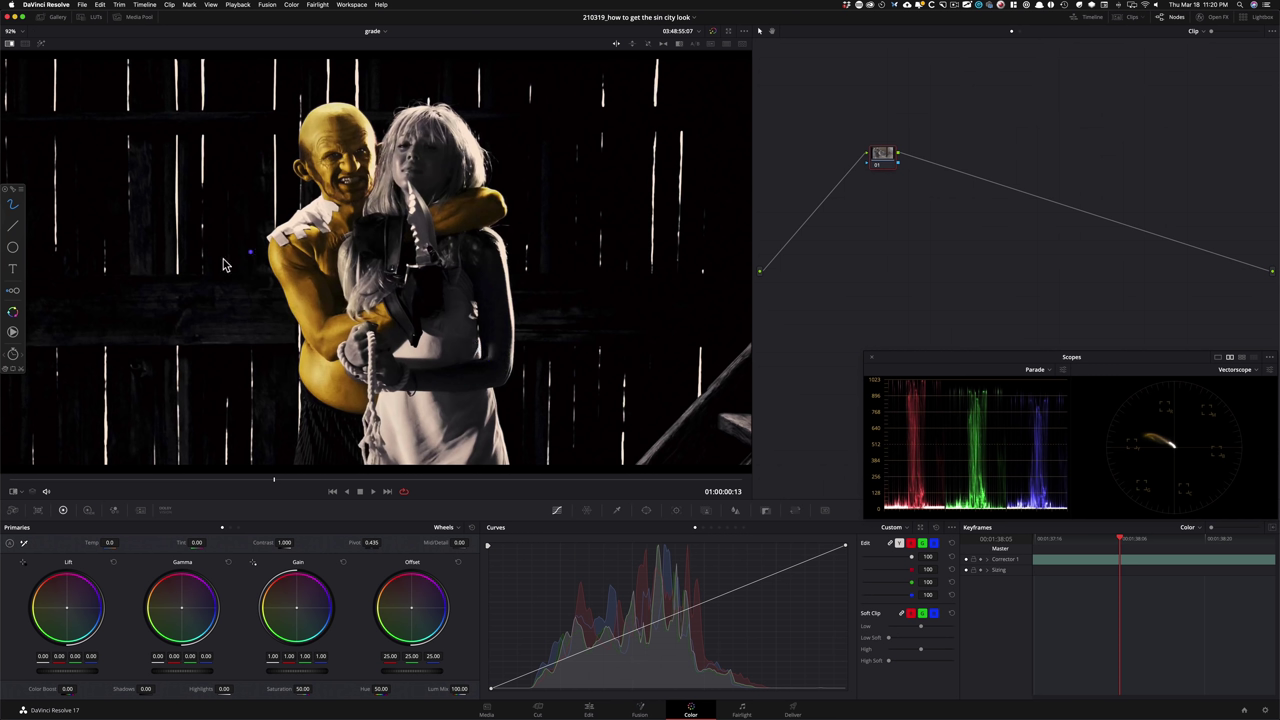
{"action": "mouse_move", "coordinate": [1074, 520]}
{"action": "left_mouse_down"}
{"action": "mouse_move", "coordinate": [1032, 487]}
{"action": "mouse_move", "coordinate": [833, 519]}
{"action": "mouse_move", "coordinate": [1129, 491]}
{"action": "mouse_move", "coordinate": [980, 485]}
{"action": "left_mouse_up"}
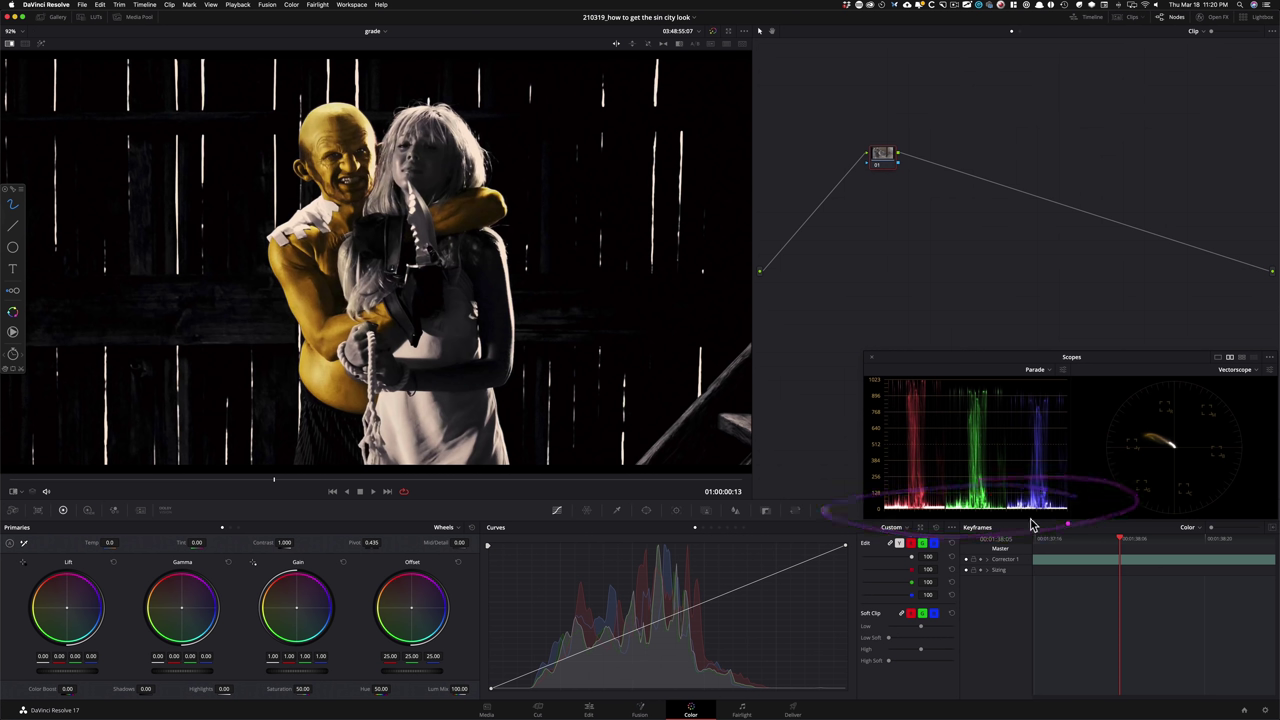
{"action": "mouse_move", "coordinate": [966, 373]}
{"action": "left_mouse_down"}
{"action": "mouse_move", "coordinate": [1066, 420]}
{"action": "mouse_move", "coordinate": [800, 384]}
{"action": "left_mouse_up"}
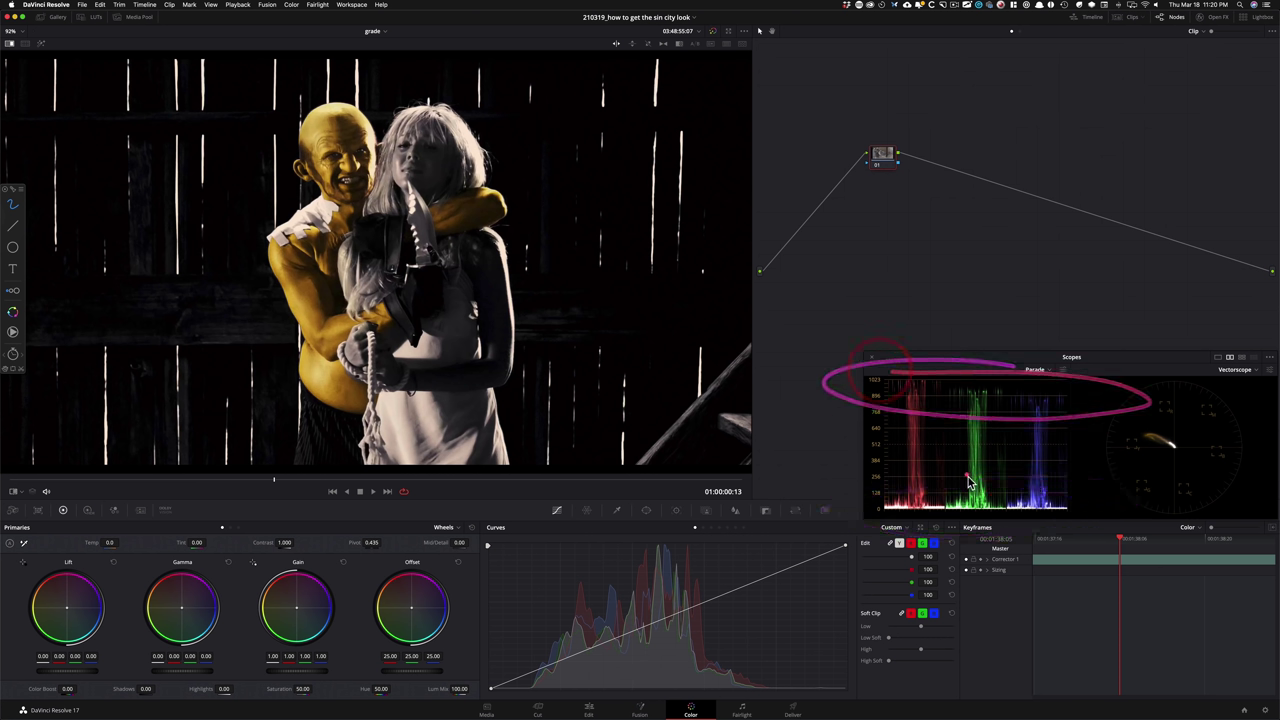
{"action": "mouse_move", "coordinate": [870, 424]}
{"action": "left_mouse_down"}
{"action": "mouse_move", "coordinate": [1113, 439]}
{"action": "mouse_move", "coordinate": [887, 482]}
{"action": "mouse_move", "coordinate": [1127, 449]}
{"action": "mouse_move", "coordinate": [797, 462]}
{"action": "left_mouse_up"}
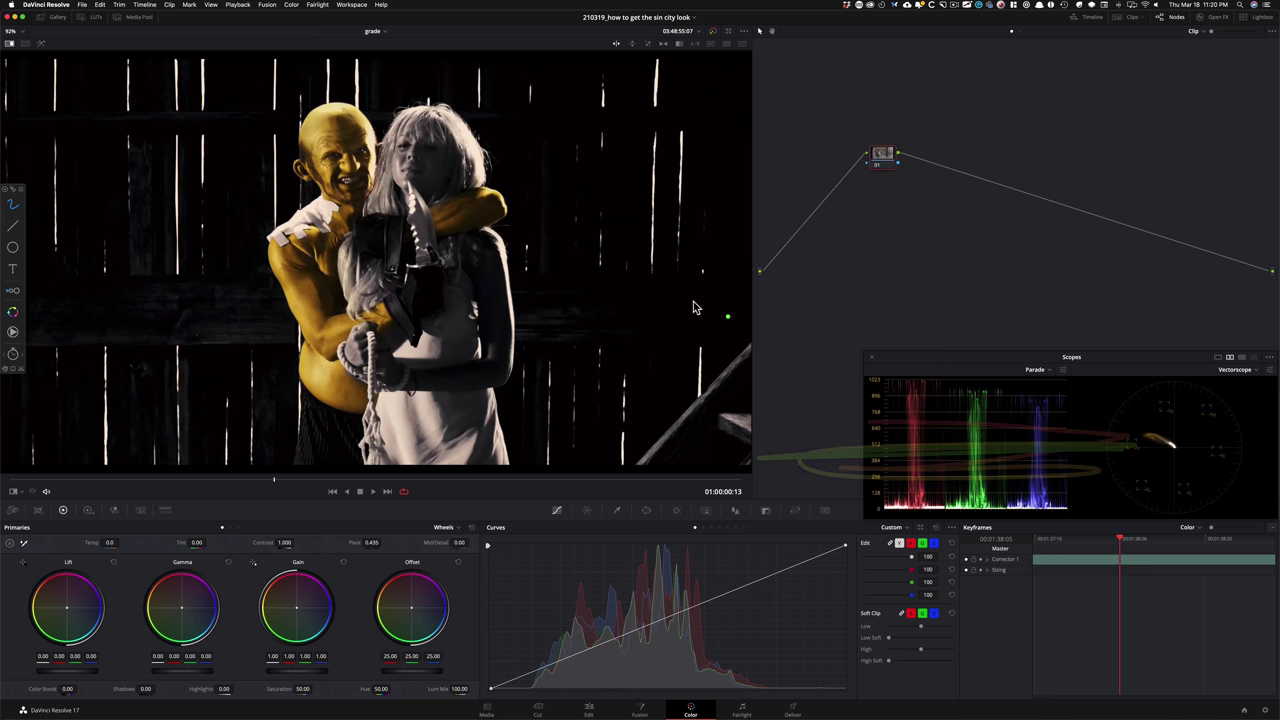
{"action": "mouse_move", "coordinate": [1040, 492]}
{"action": "left_mouse_down"}
{"action": "mouse_move", "coordinate": [1034, 553]}
{"action": "mouse_move", "coordinate": [847, 478]}
{"action": "left_mouse_up"}
{"action": "mouse_move", "coordinate": [985, 361]}
{"action": "left_mouse_down"}
{"action": "mouse_move", "coordinate": [811, 387]}
{"action": "mouse_move", "coordinate": [875, 364]}
{"action": "left_mouse_up"}
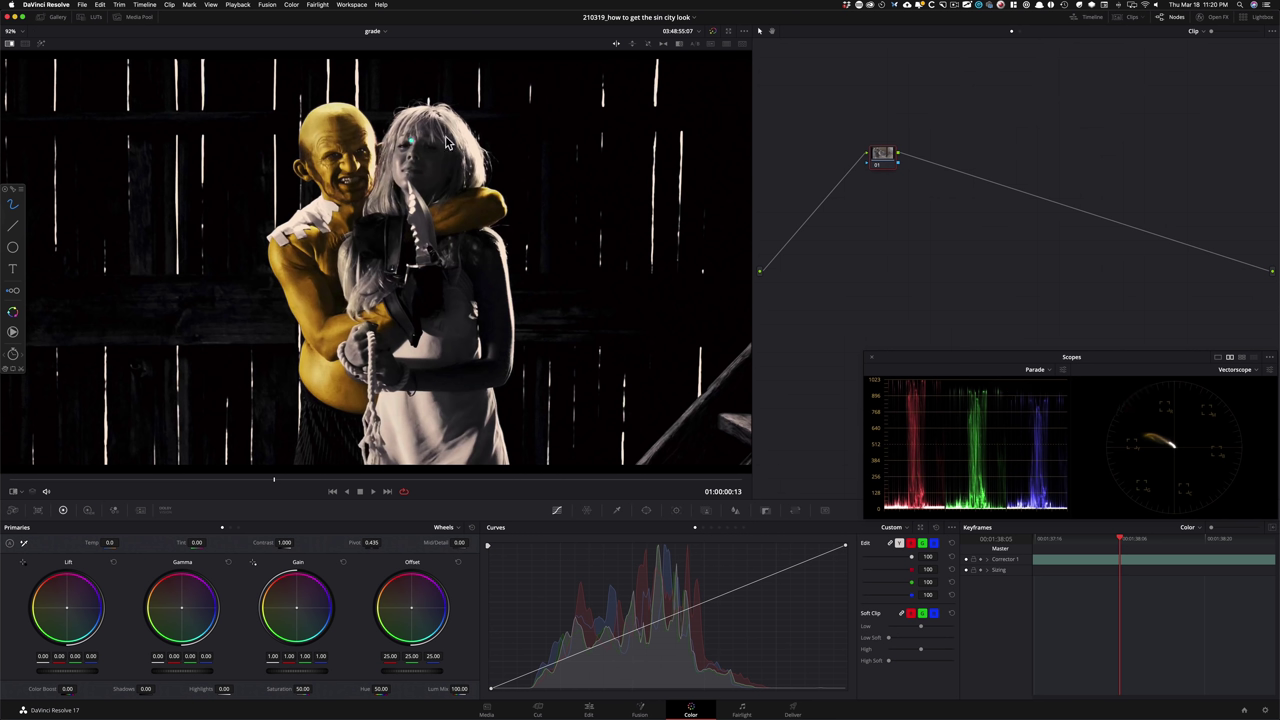
{"action": "left_click_drag", "start_coordinate": [930, 380], "coordinate": [996, 392]}
{"action": "left_click_drag", "start_coordinate": [1029, 396], "coordinate": [1108, 405]}
{"action": "mouse_move", "coordinate": [914, 380]}
{"action": "left_mouse_down"}
{"action": "mouse_move", "coordinate": [1066, 402]}
{"action": "mouse_move", "coordinate": [868, 373]}
{"action": "mouse_move", "coordinate": [1071, 403]}
{"action": "mouse_move", "coordinate": [826, 368]}
{"action": "left_mouse_up"}
{"action": "key", "text": "grave"}
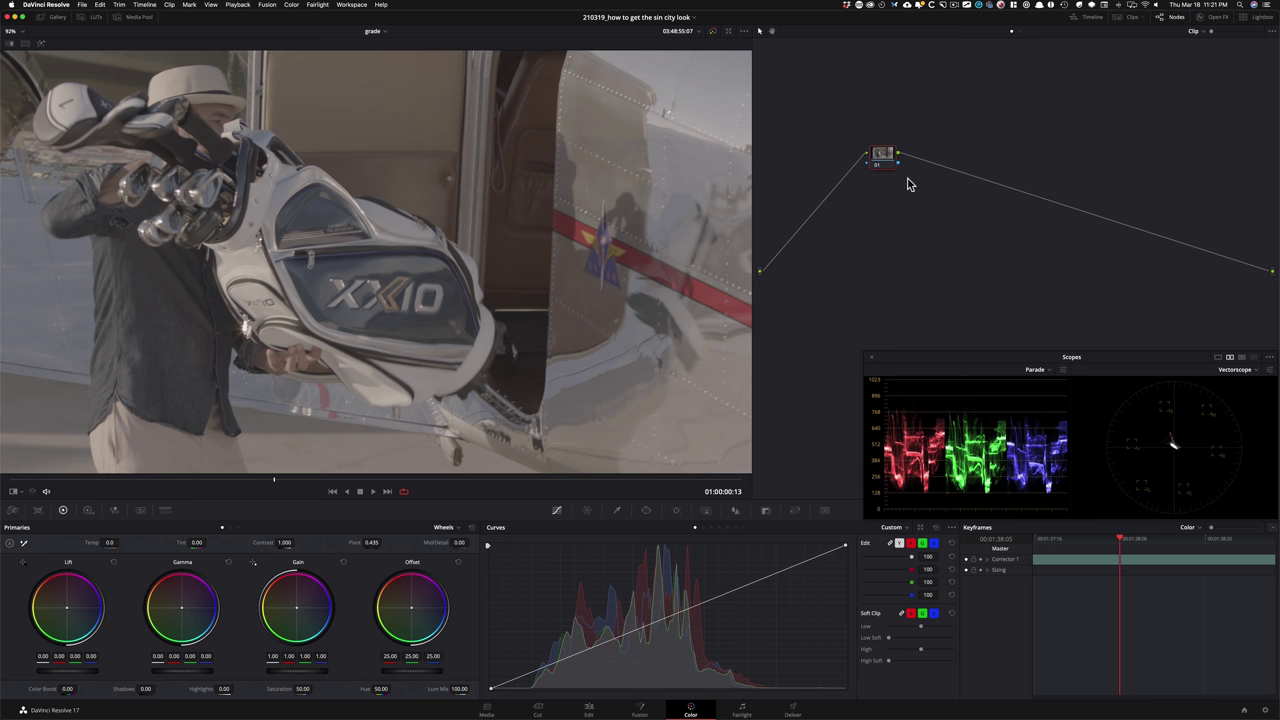
Step: Move the first node close to the source input of the node graph and label it
{"action": "left_click_drag", "start_coordinate": [882, 156], "coordinate": [820, 240]}
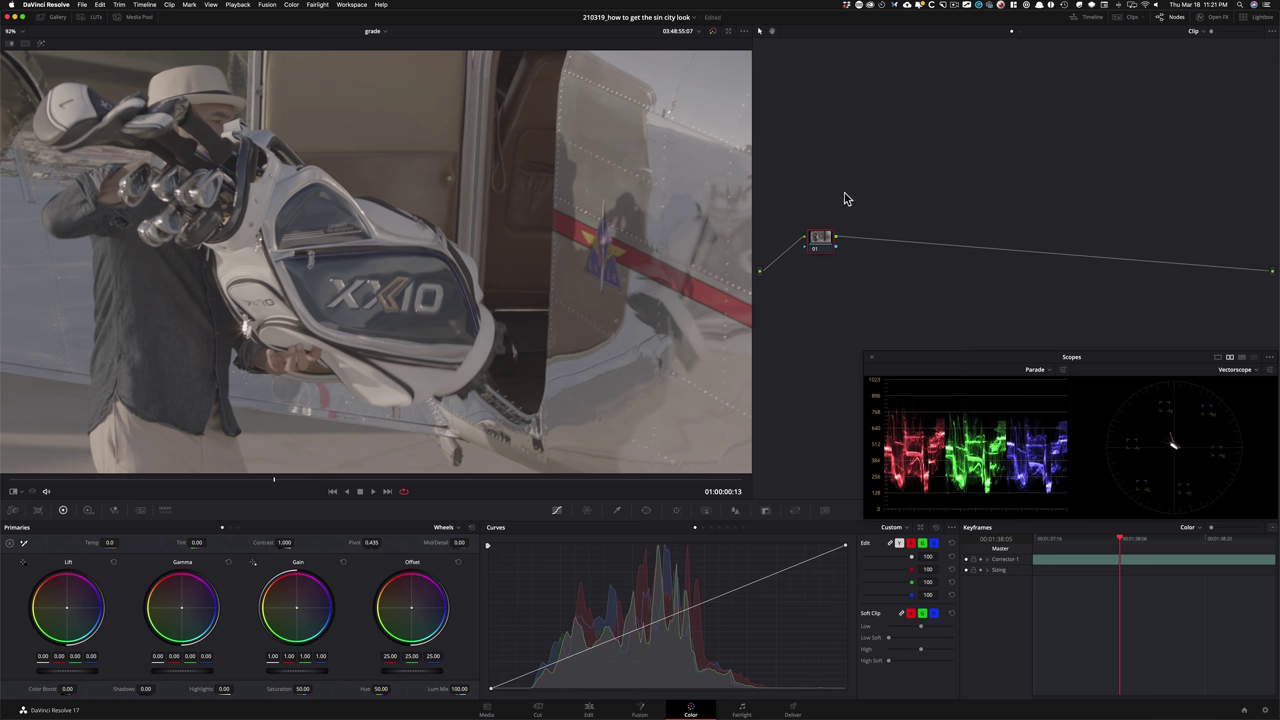
{"action": "left_click_drag", "start_coordinate": [816, 250], "coordinate": [821, 192]}
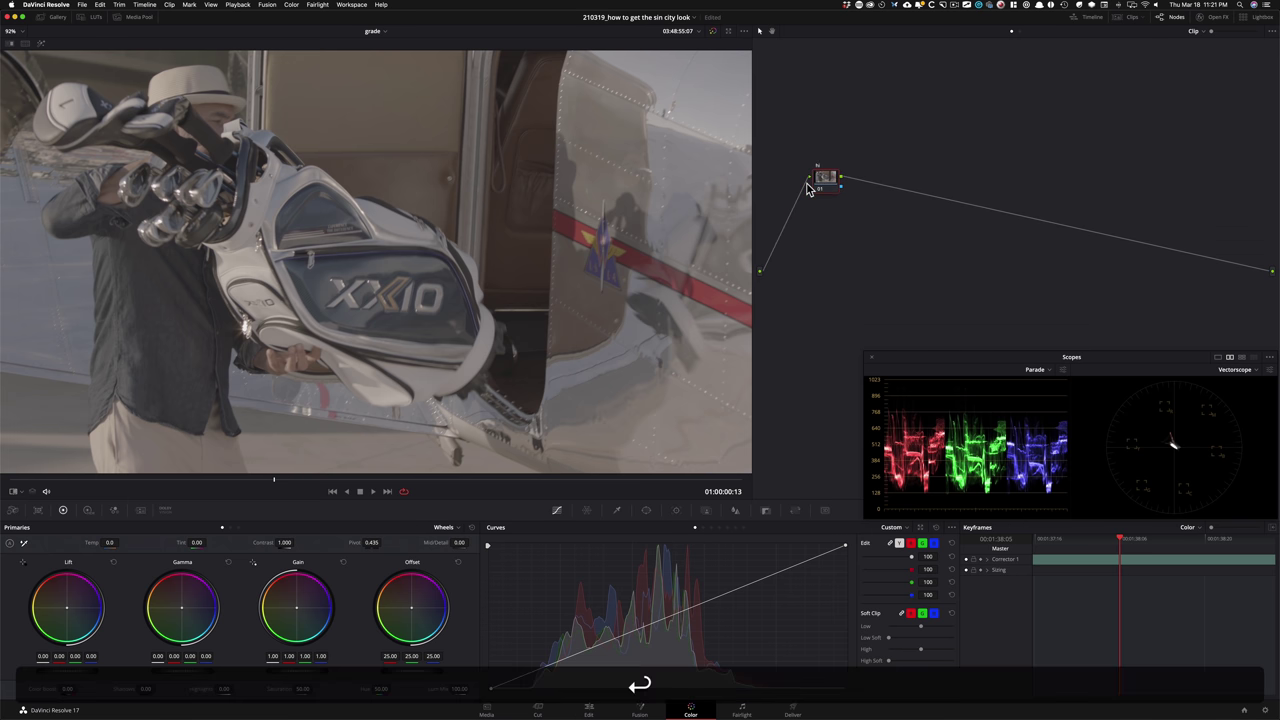
Step: Add a second serial node, place it directly below the first one and label it "arri lut"
{"action": "key", "text": "alt+s"}
{"action": "left_click_drag", "start_coordinate": [869, 177], "coordinate": [824, 228]}
{"action": "left_click", "coordinate": [826, 226]}
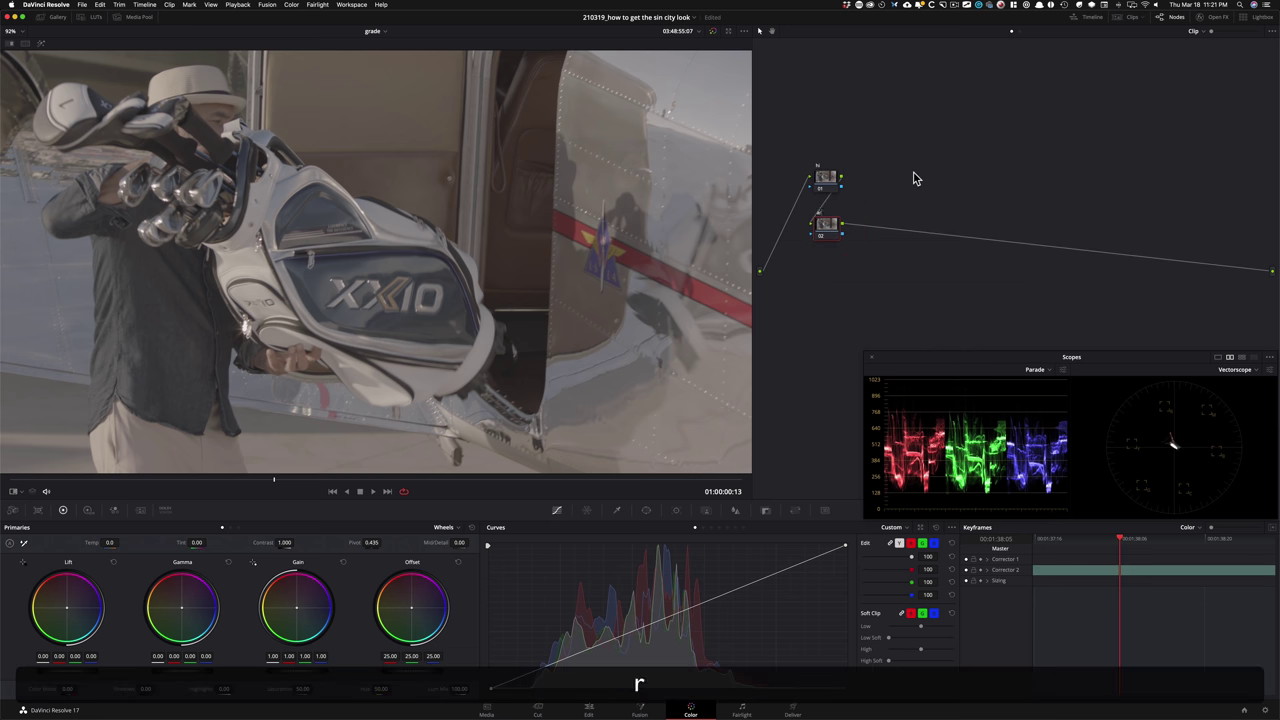
{"action": "type", "text": "lut"}
{"action": "key", "text": "Return"}
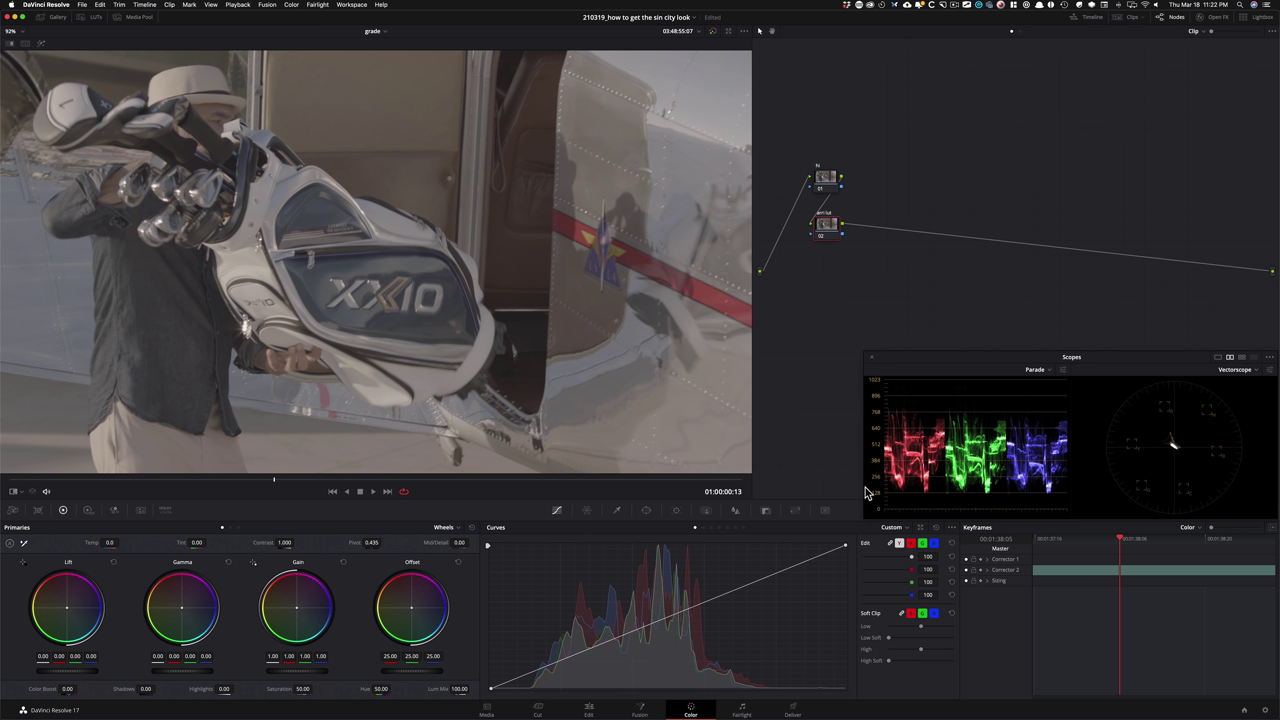
Step: Add a third serial node after the arri lut node and label it "bw"
{"action": "key", "text": "alt+s"}
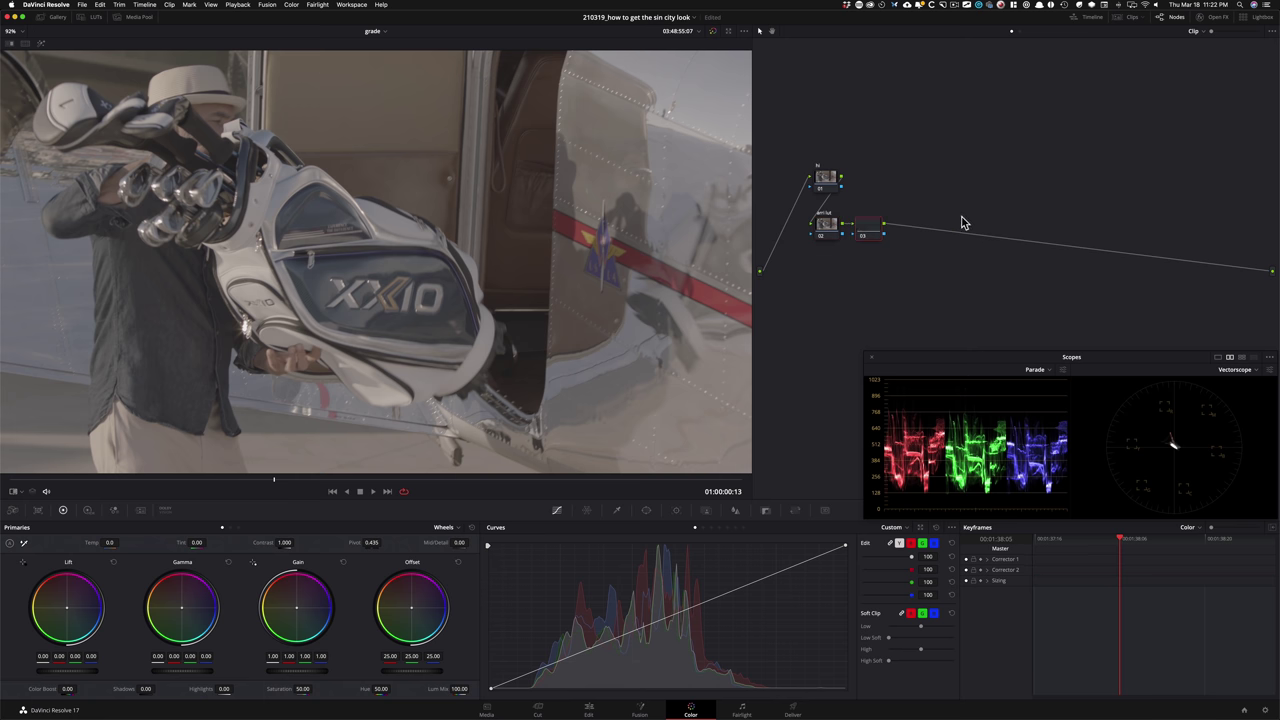
{"action": "left_click_drag", "start_coordinate": [866, 231], "coordinate": [886, 219]}
{"action": "key", "text": "Tab"}
{"action": "type", "text": "b"}
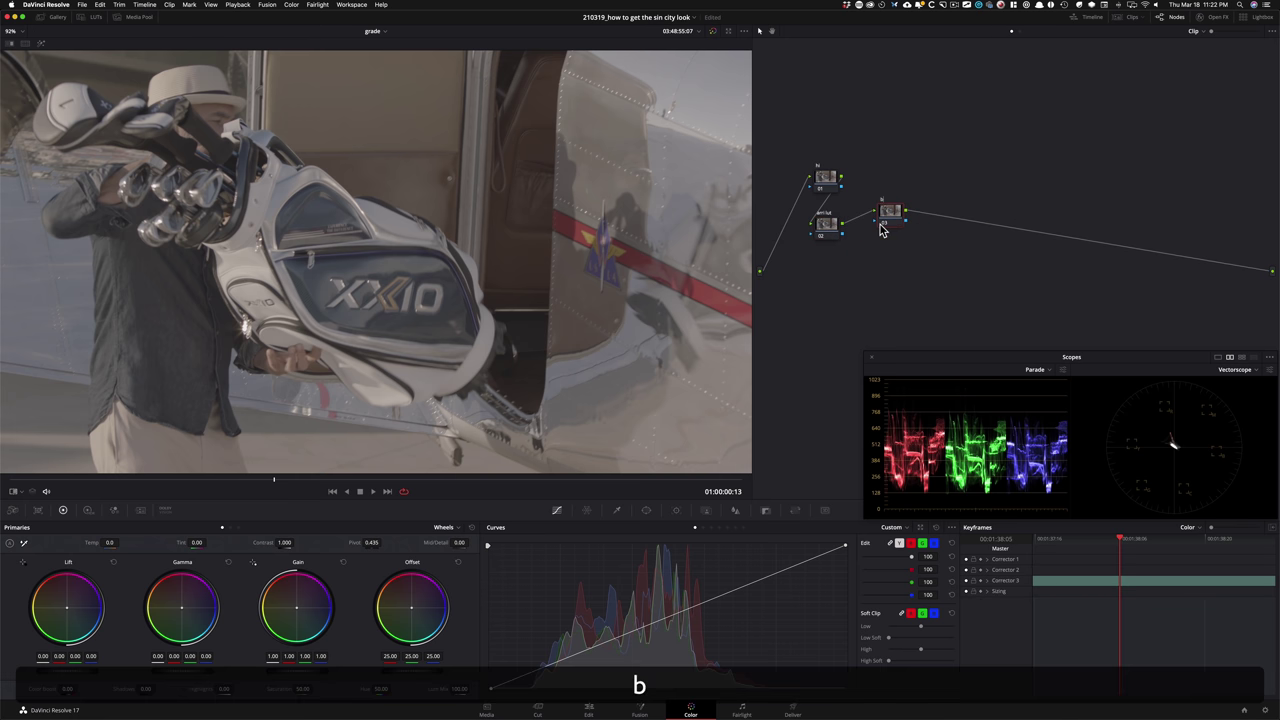
{"action": "type", "text": "w"}
{"action": "key", "text": "Return"}
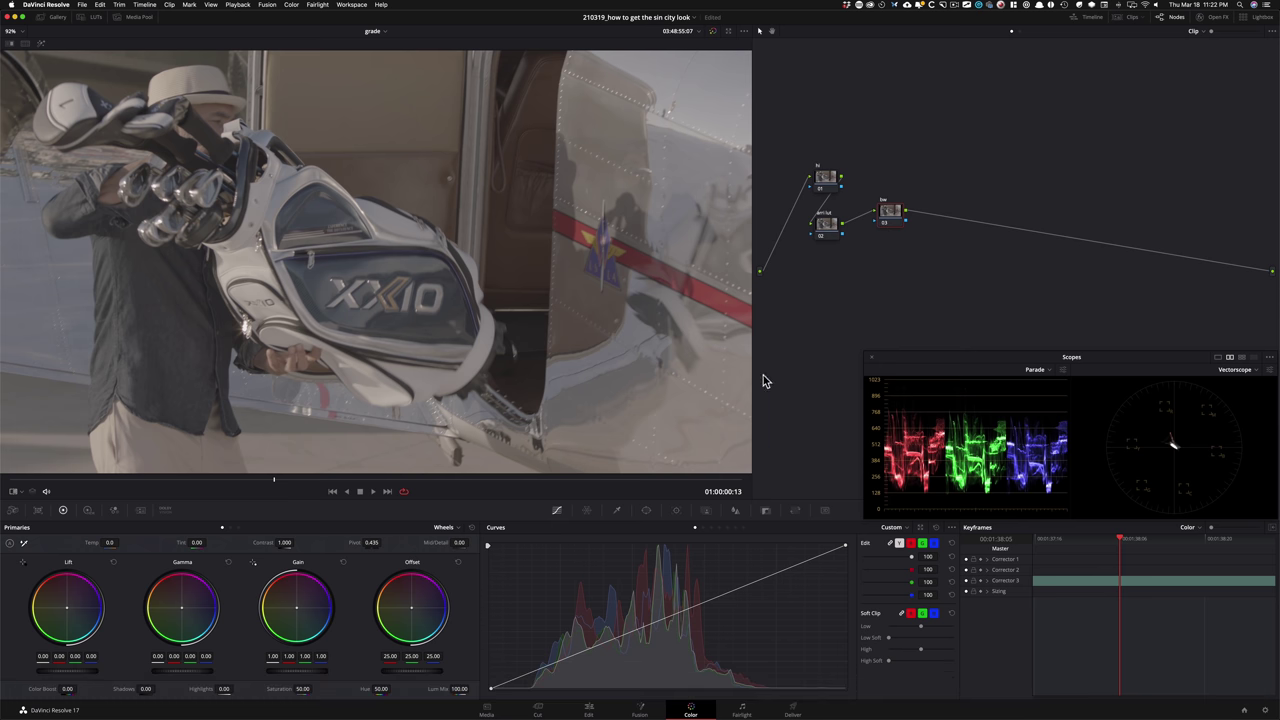
Step: Add a layer node beneath the bw node and place it slightly lower in the graph
{"action": "key", "text": "alt+l"}
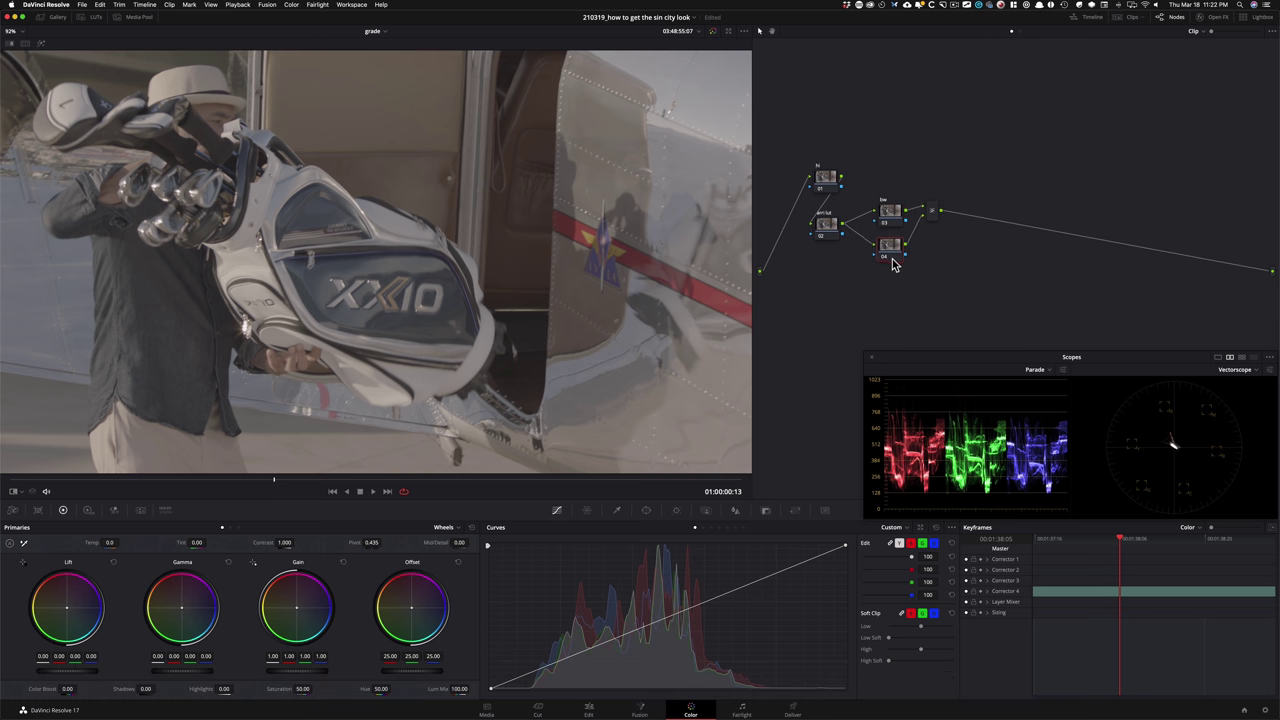
{"action": "left_click", "coordinate": [889, 258]}
{"action": "key", "text": "Tab"}
{"action": "left_click", "coordinate": [894, 262]}
{"action": "left_click", "coordinate": [892, 259]}
{"action": "key", "text": "y"}
{"action": "key", "text": "e"}
{"action": "key", "text": "l"}
{"action": "key", "text": "Return"}
{"action": "key", "text": "space"}
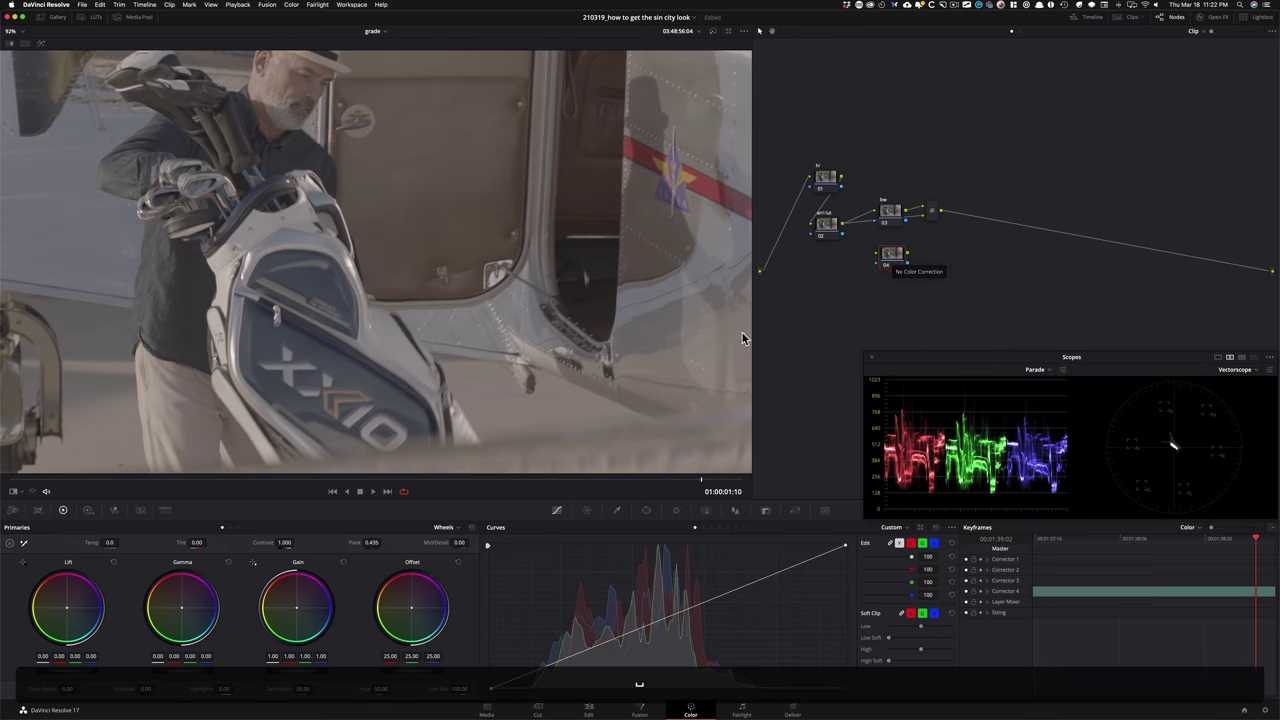
{"action": "key", "text": "super+z"}
{"action": "left_click", "coordinate": [971, 277]}
{"action": "key", "text": "super+z"}
Step: Label the new layer node "yellow" and return the playhead to clip timecode 01:00:00:13
{"action": "left_click", "coordinate": [891, 260]}
{"action": "key", "text": "Tab"}
{"action": "type", "text": "yellow"}
{"action": "key", "text": "Return"}
{"action": "left_click_drag", "start_coordinate": [358, 479], "coordinate": [278, 480]}
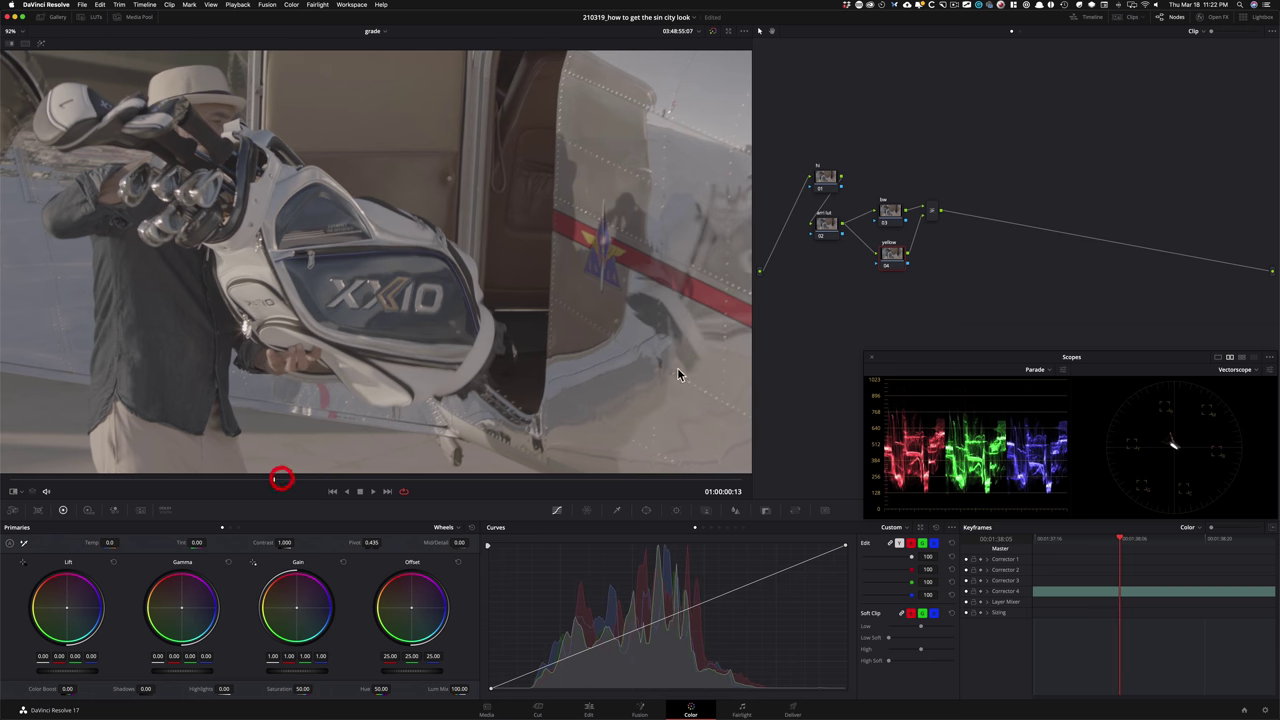
Step: Apply the Arri Alexa LogC to Rec709 LUT to the arri lut node and nudge the bw node upward
{"action": "left_click", "coordinate": [826, 230]}
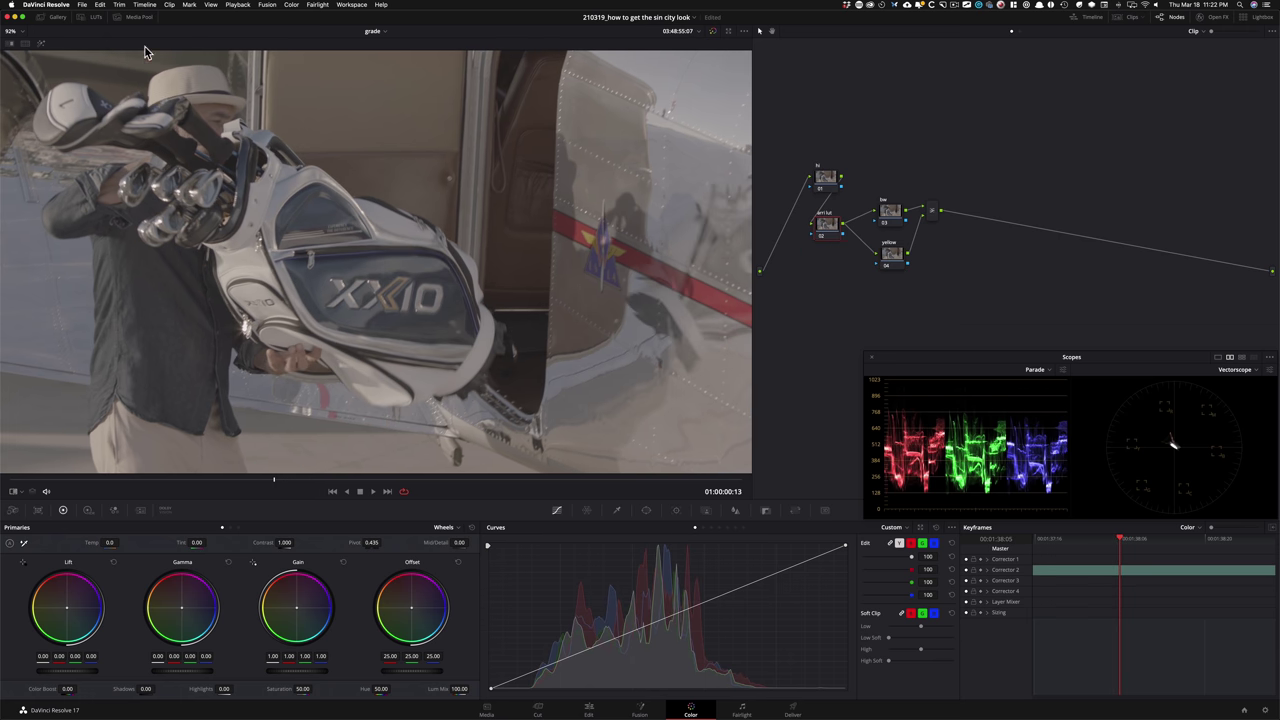
{"action": "left_click", "coordinate": [92, 17]}
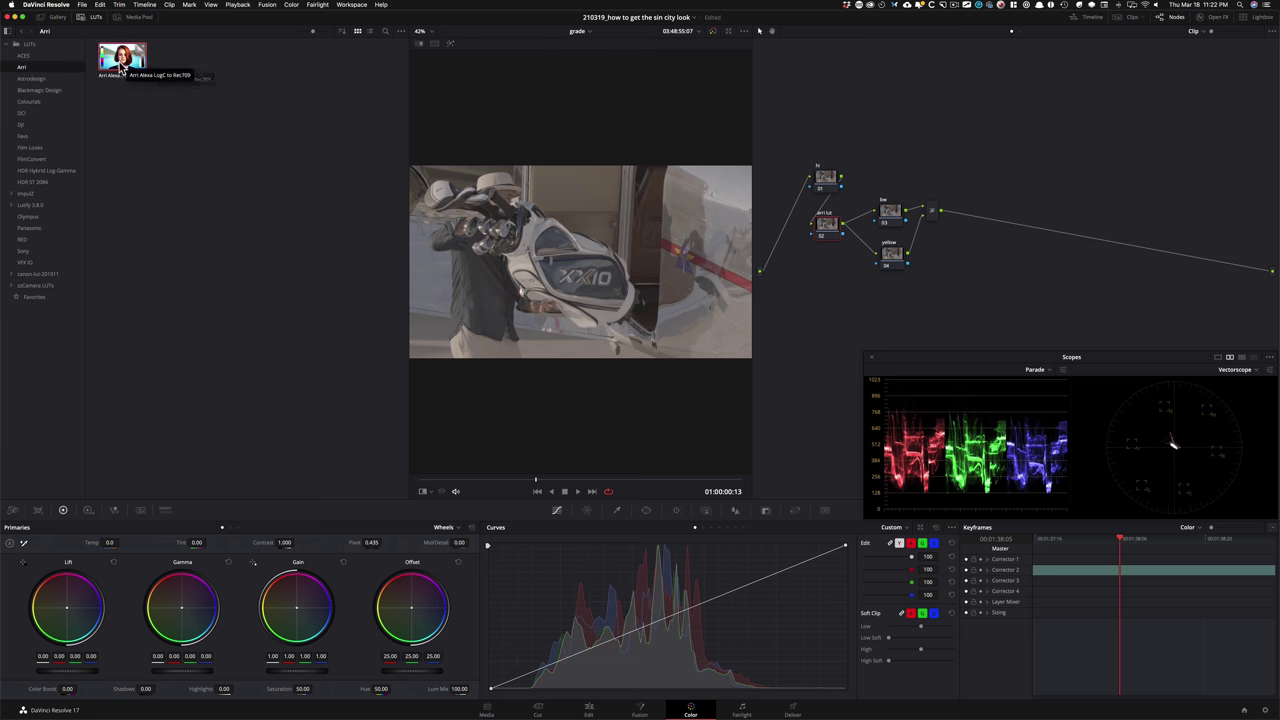
{"action": "left_click", "coordinate": [92, 17]}
{"action": "left_click", "coordinate": [829, 229]}
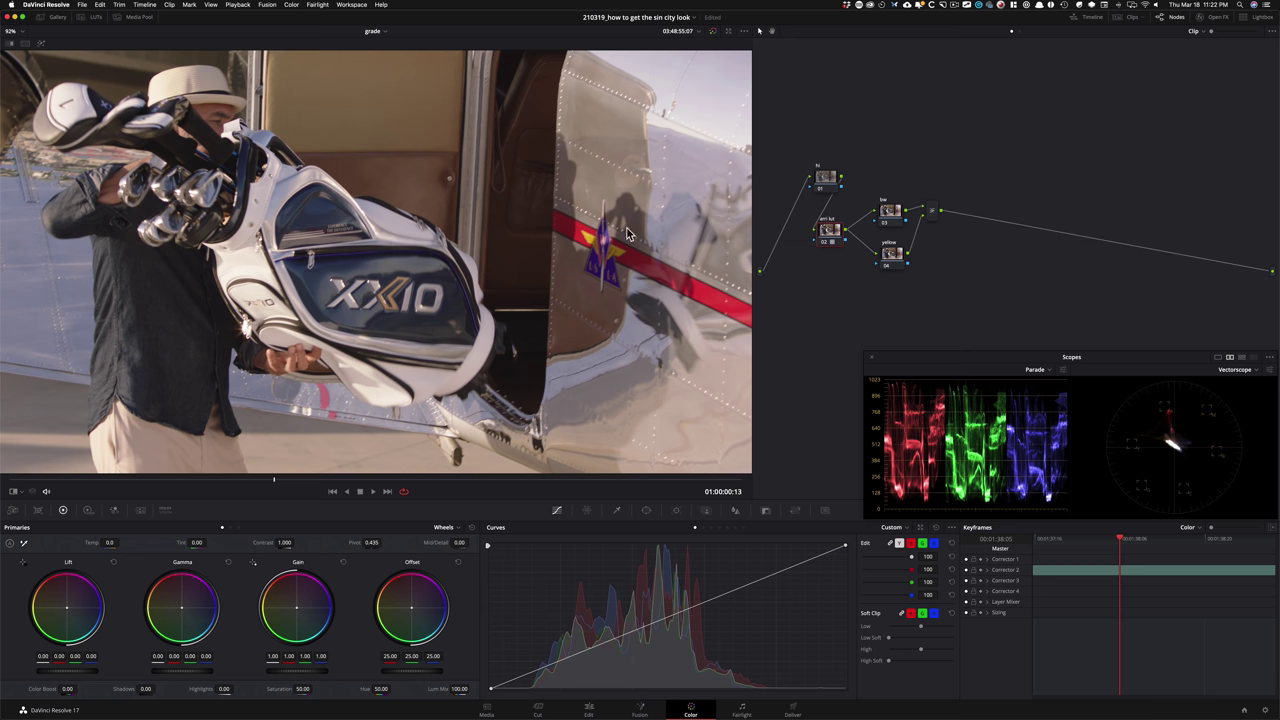
{"action": "left_click", "coordinate": [936, 177]}
{"action": "left_click_drag", "start_coordinate": [886, 220], "coordinate": [889, 212]}
Step: On the yellow node, sample the gold chevron in the bag's XXIO logo with the HSL qualifier and highlight the selection
{"action": "left_click", "coordinate": [891, 260]}
{"action": "left_click", "coordinate": [890, 258]}
{"action": "left_click_drag", "start_coordinate": [344, 286], "coordinate": [364, 268]}
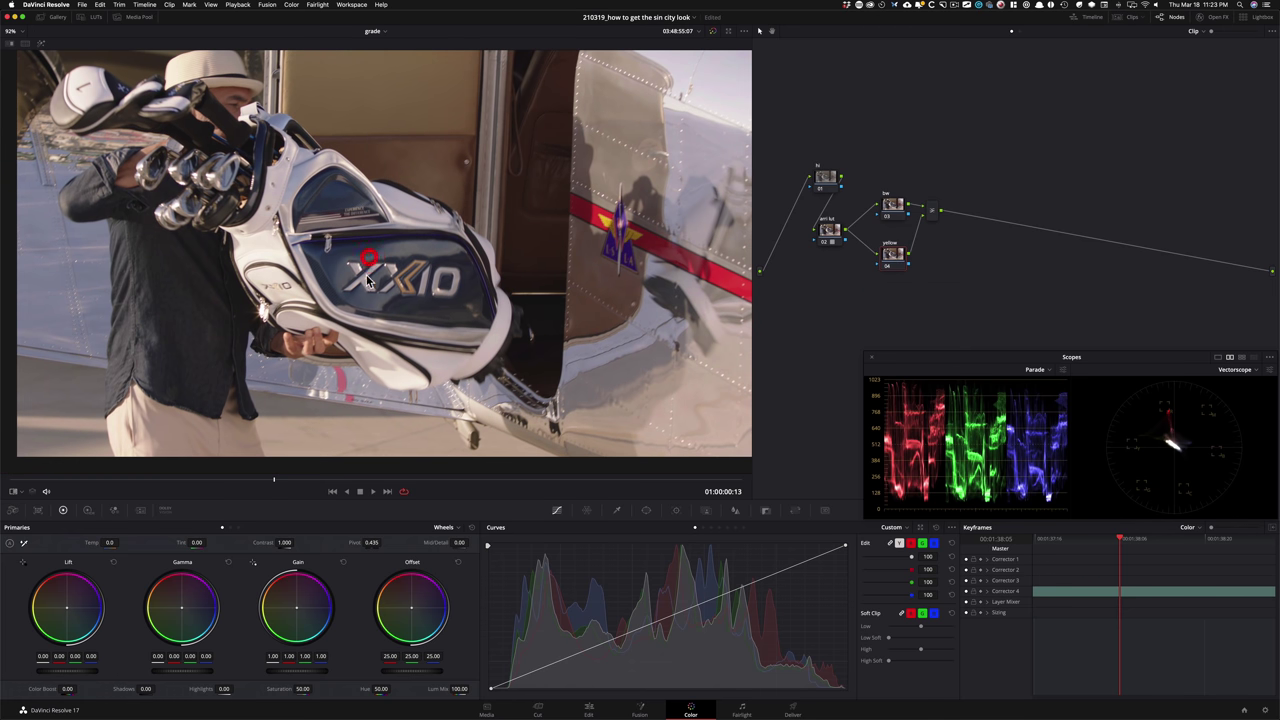
{"action": "key", "text": "="}
{"action": "key", "text": "="}
{"action": "key", "text": "="}
{"action": "key", "text": "="}
{"action": "key", "text": "super+equal"}
{"action": "key", "text": "super+equal"}
{"action": "left_click_drag", "start_coordinate": [438, 290], "coordinate": [432, 343]}
{"action": "key", "text": "super+minus"}
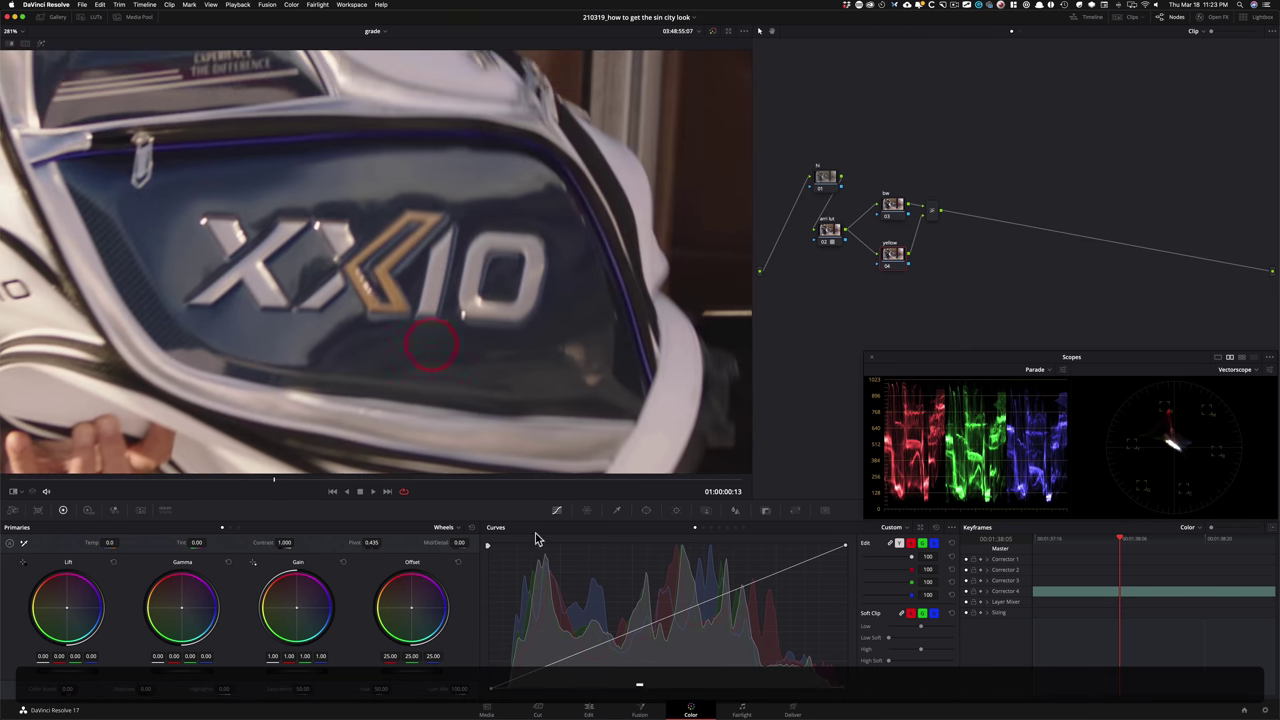
{"action": "left_click", "coordinate": [614, 510]}
{"action": "left_click", "coordinate": [392, 227]}
{"action": "key", "text": "shift+h"}
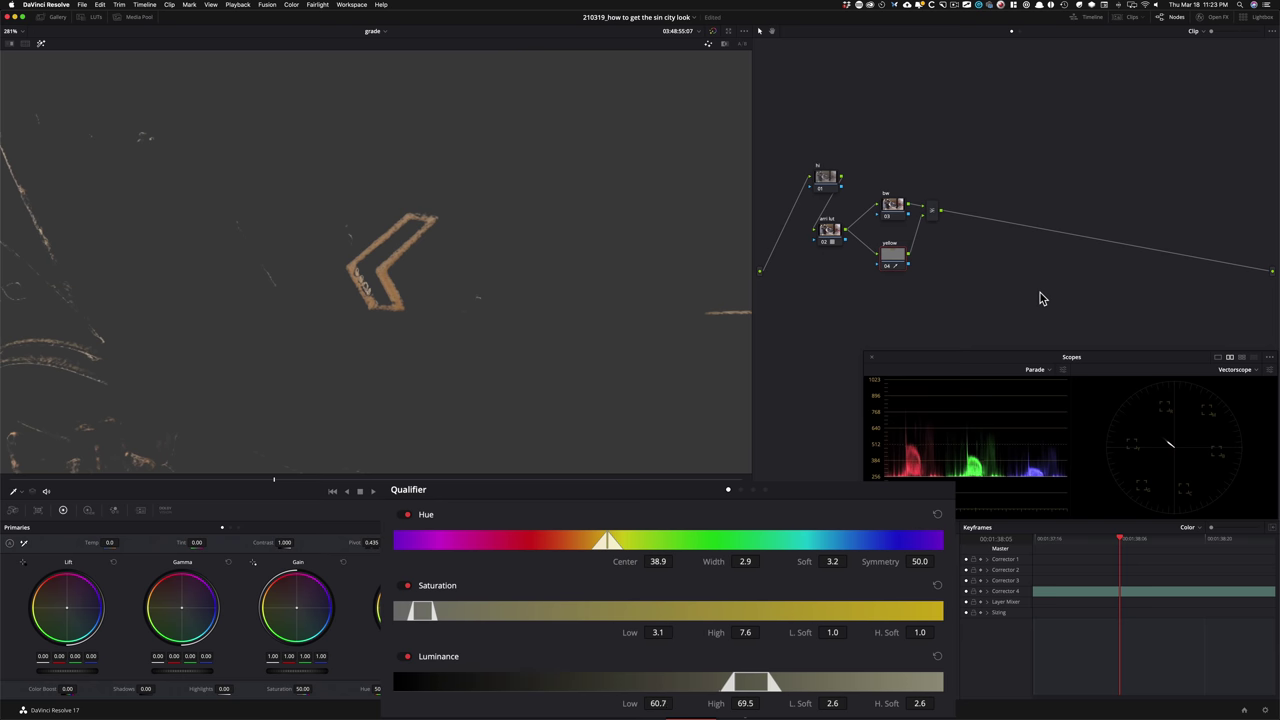
{"action": "key", "text": "z"}
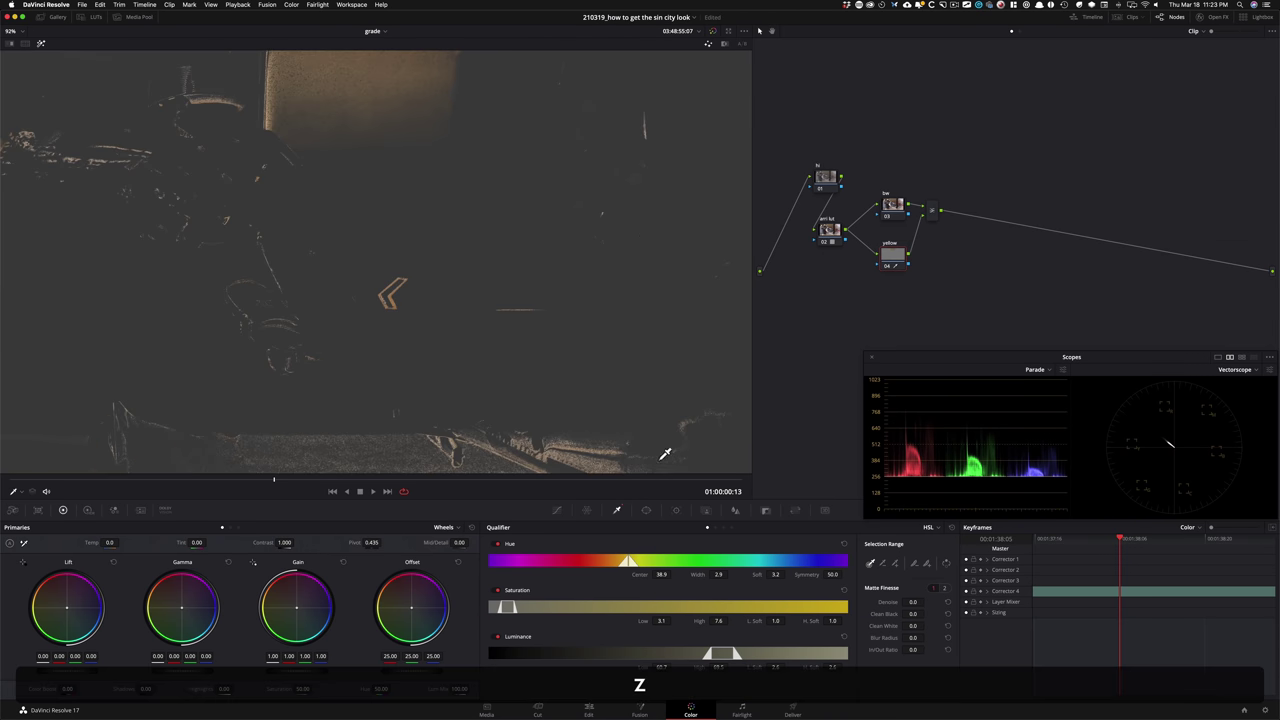
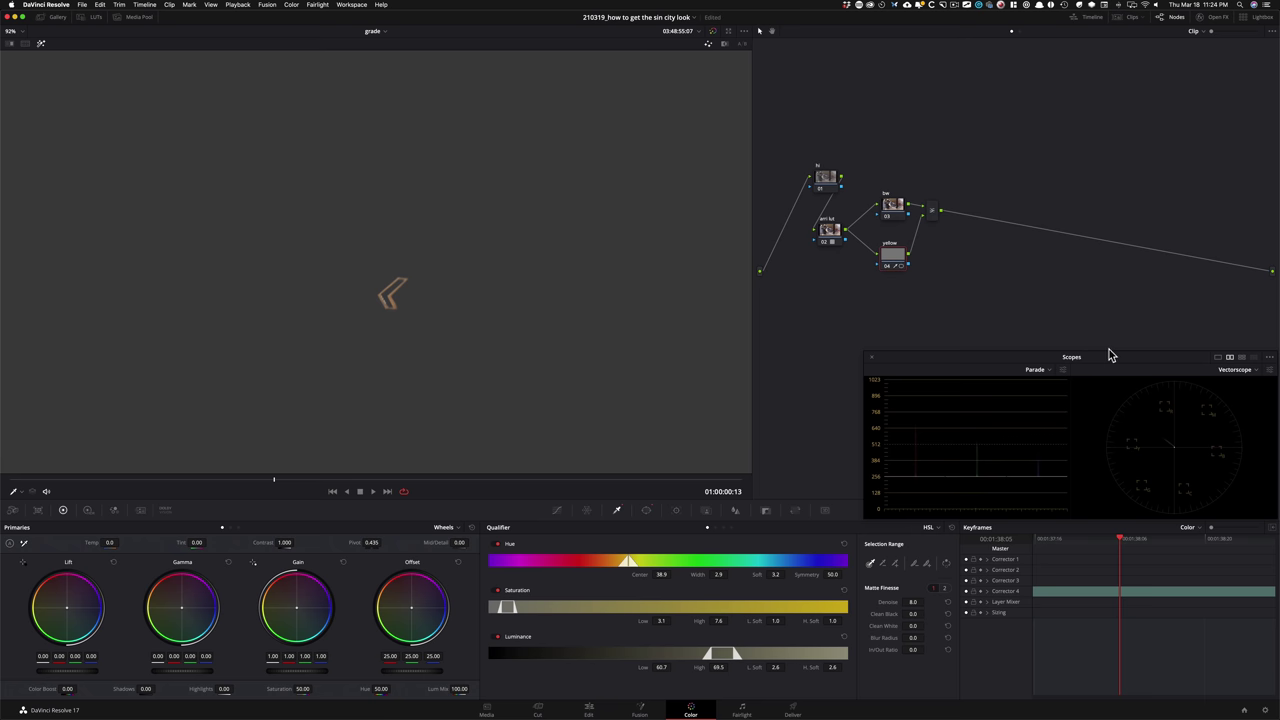
Step: Track the chevron's window backward and forward through the whole clip, and return to the starting frame
{"action": "key", "text": "shift+grave"}
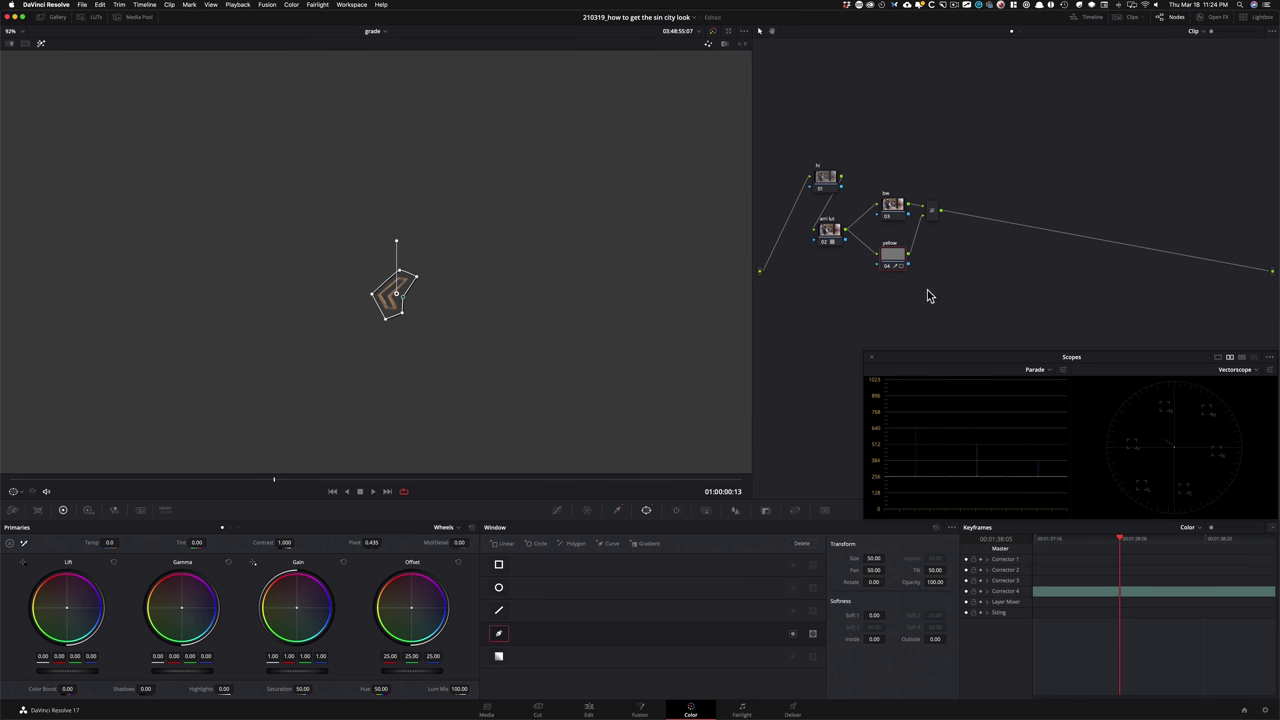
{"action": "key", "text": "alt+t"}
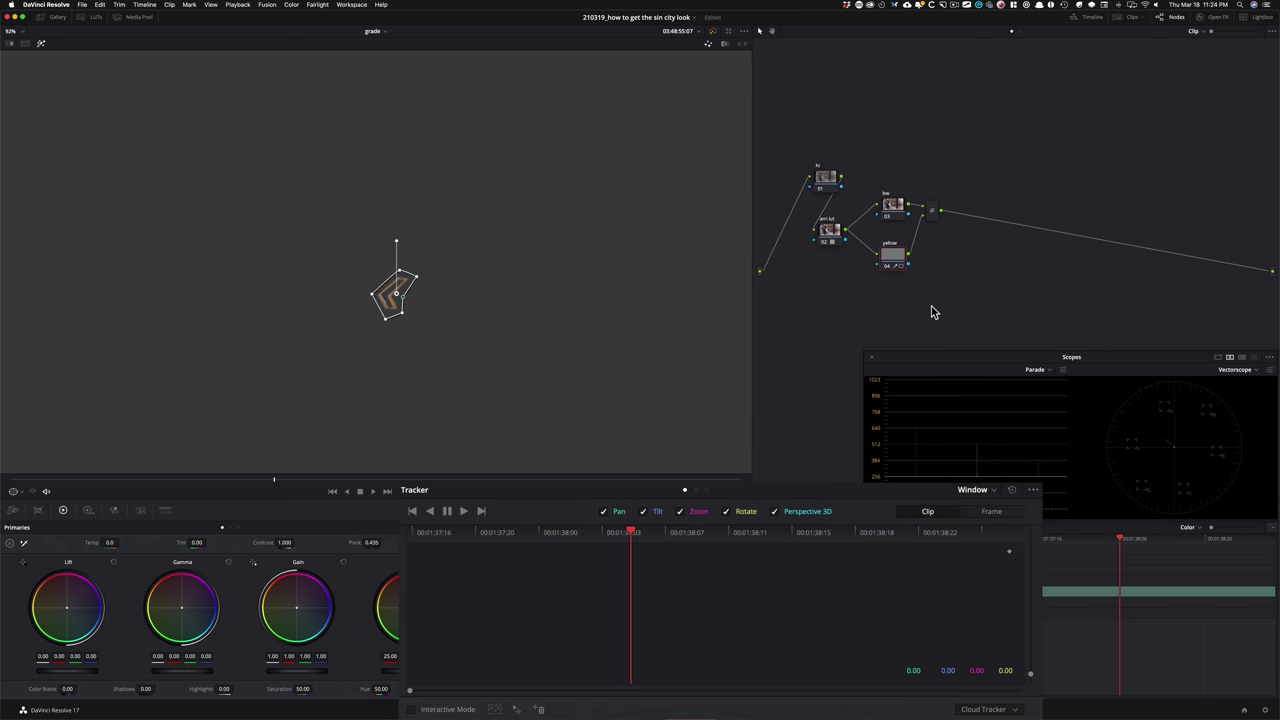
{"action": "key", "text": "ctrl+alt+t"}
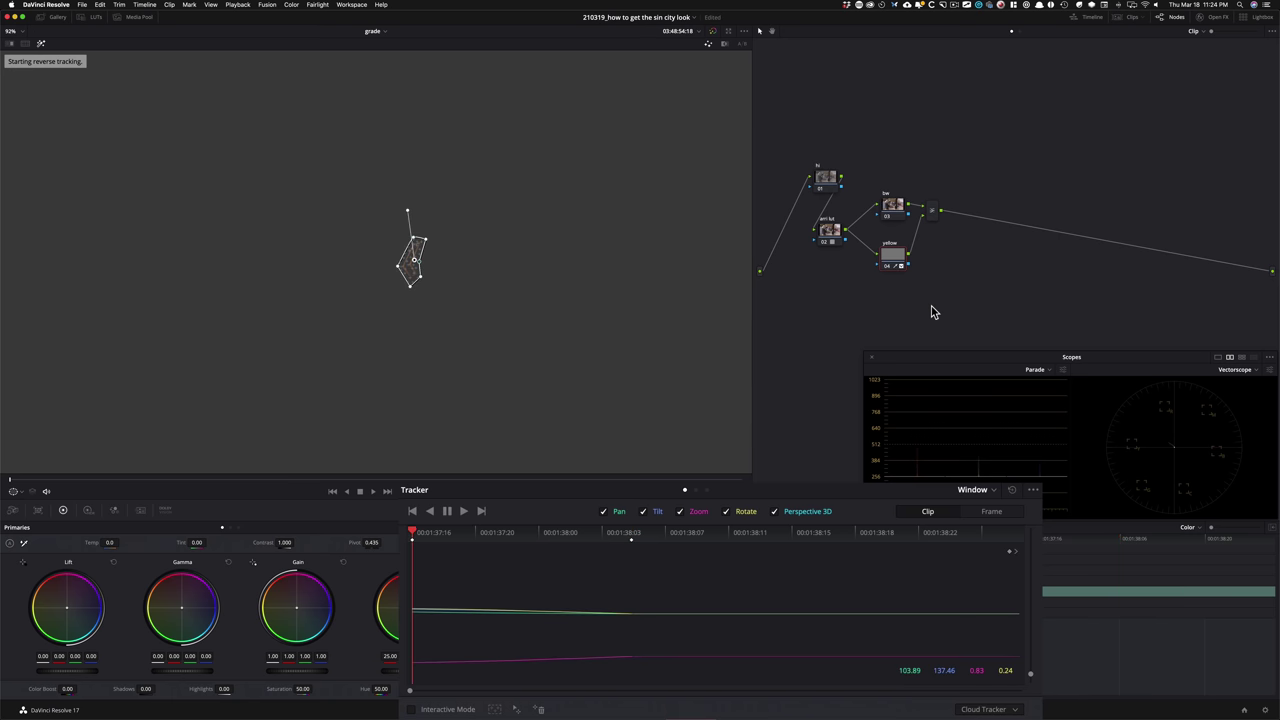
{"action": "left_click", "coordinate": [632, 540]}
{"action": "key", "text": "ctrl+t"}
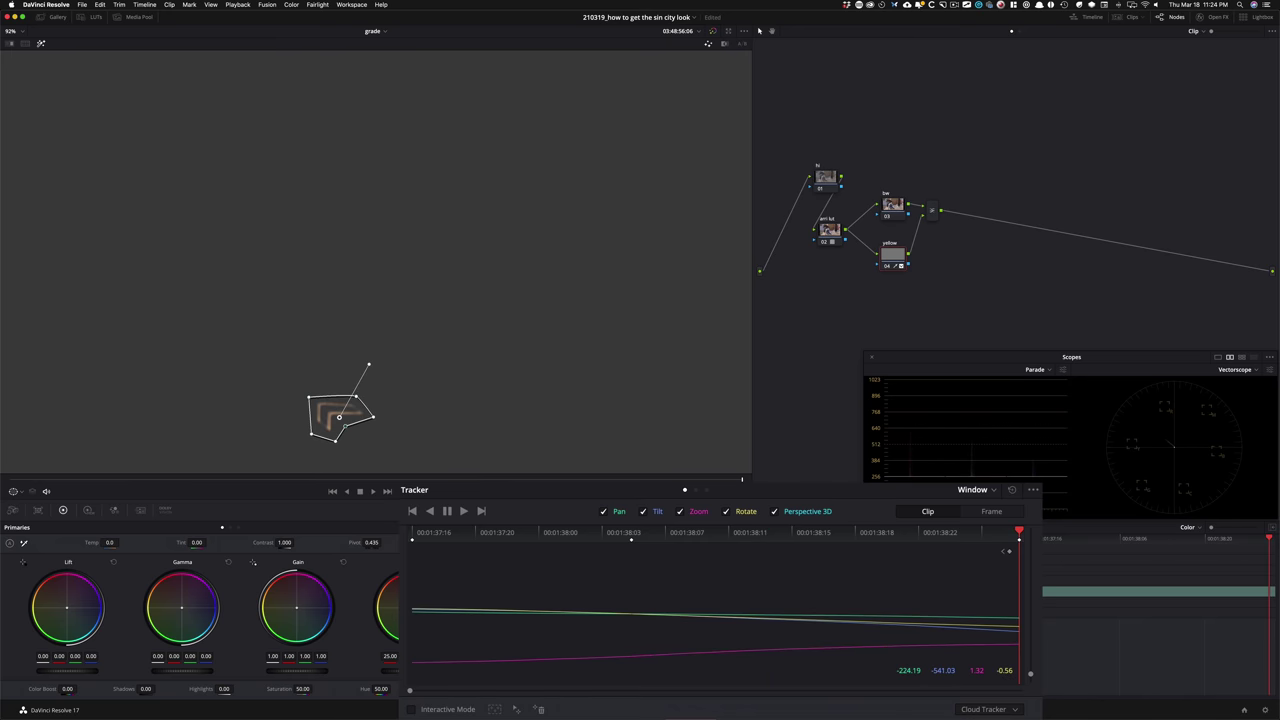
{"action": "left_click", "coordinate": [616, 534]}
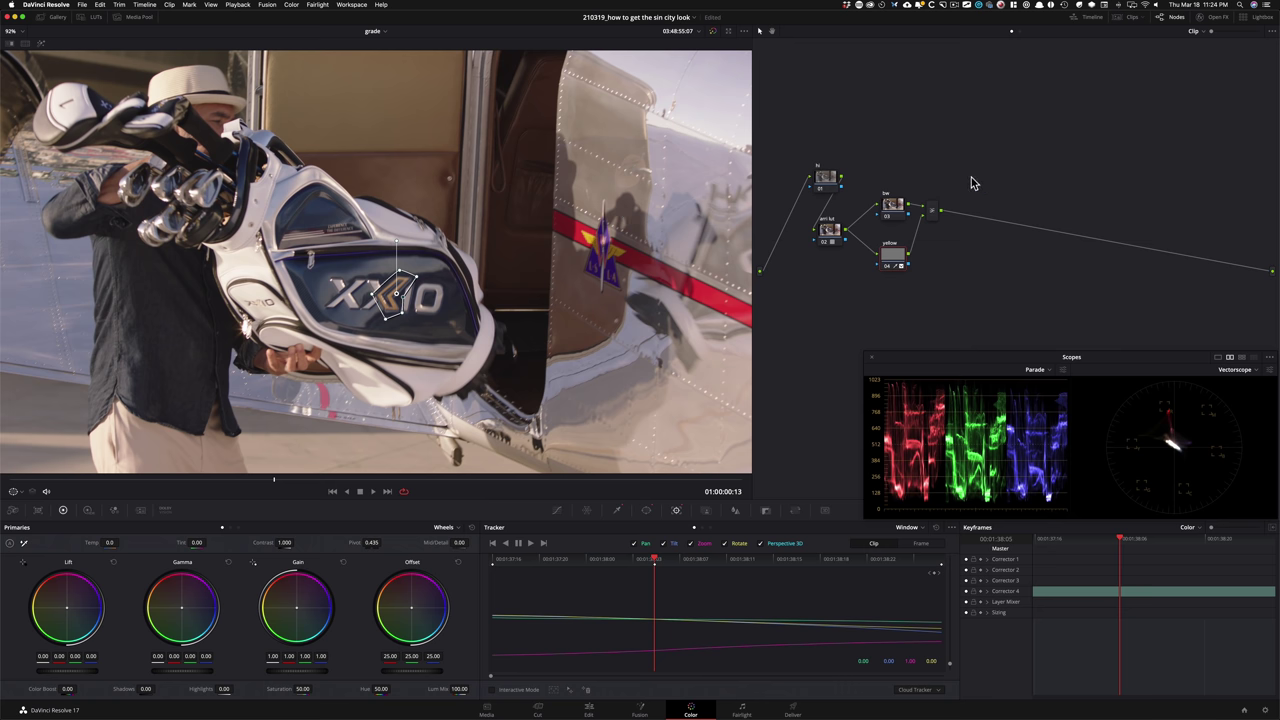
Step: Turn the bw node black and white by enabling Monochrome in the RGB Mixer, and return to the primary wheels
{"action": "left_click", "coordinate": [897, 212]}
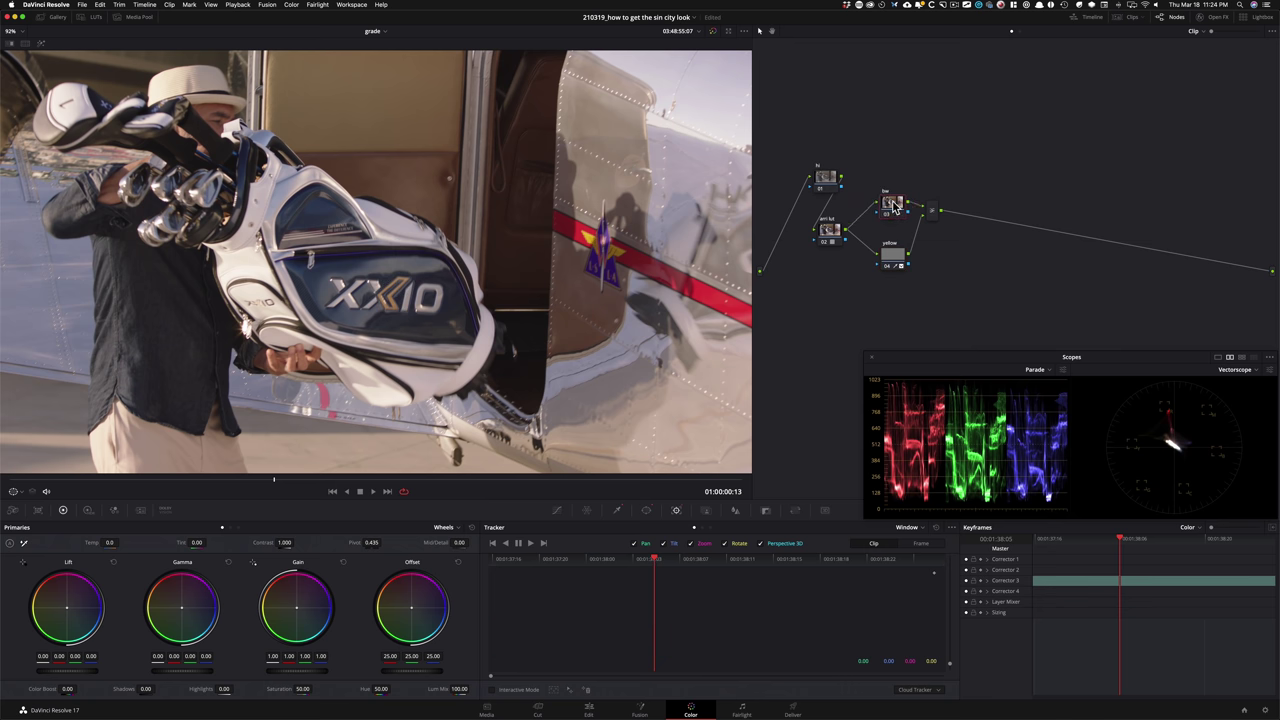
{"action": "left_click", "coordinate": [894, 201]}
{"action": "left_click_drag", "start_coordinate": [894, 201], "coordinate": [892, 197]}
{"action": "left_click", "coordinate": [891, 201]}
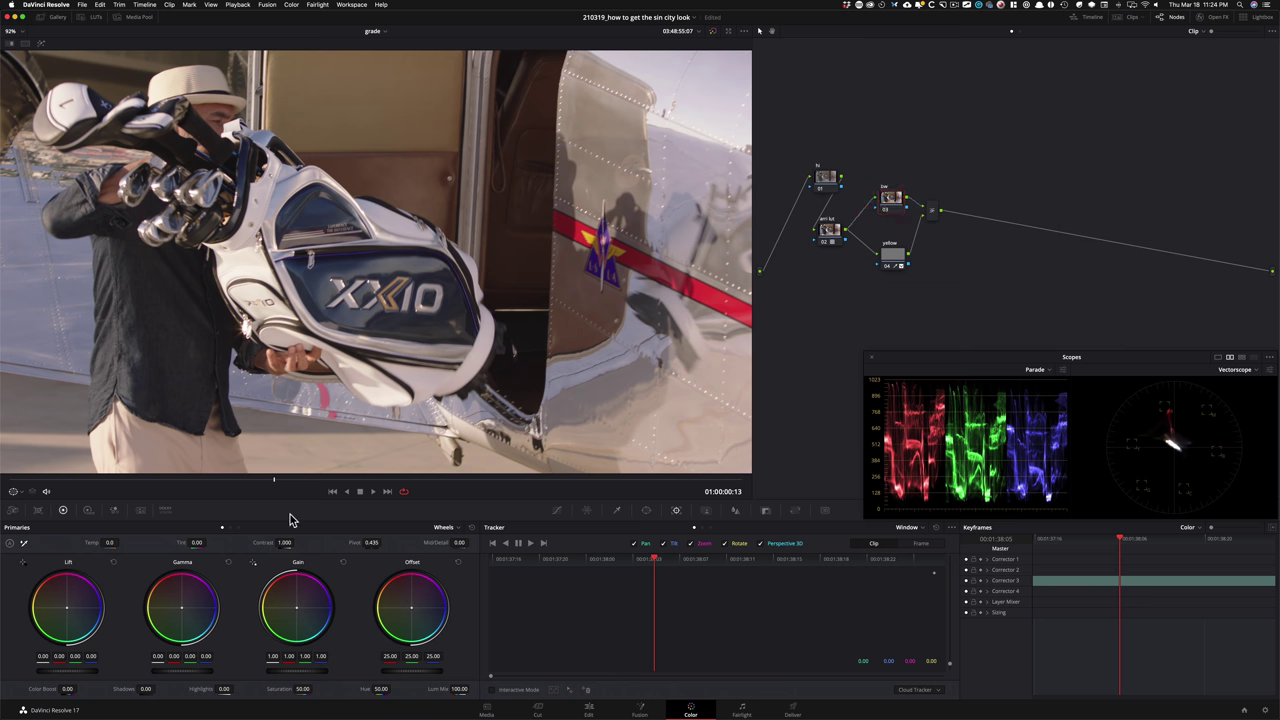
{"action": "left_click", "coordinate": [113, 510]}
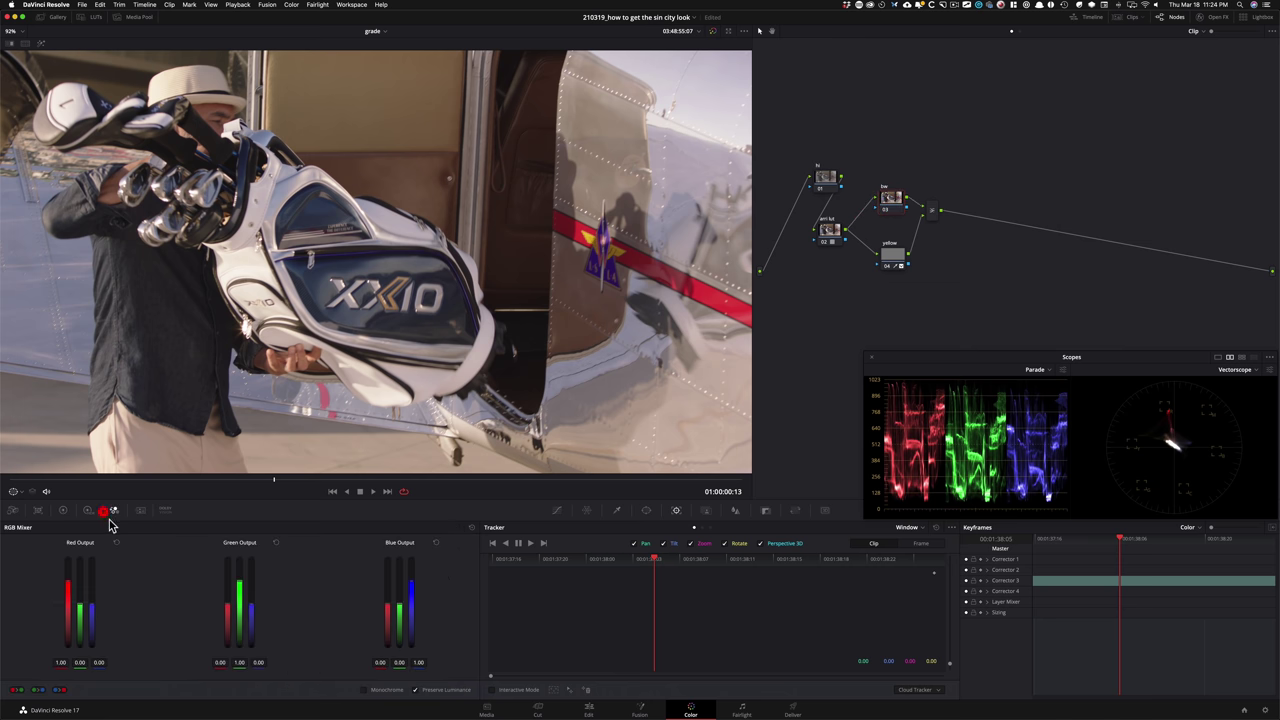
{"action": "left_click", "coordinate": [365, 692]}
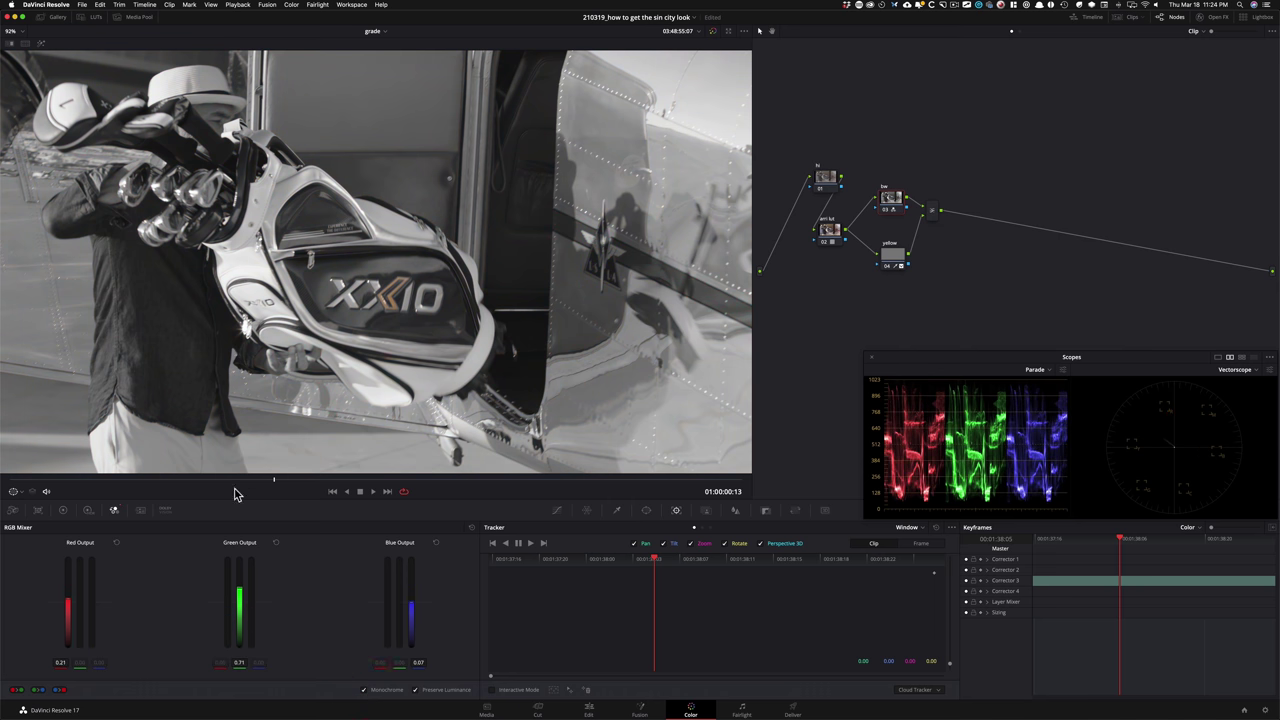
{"action": "left_click", "coordinate": [63, 511]}
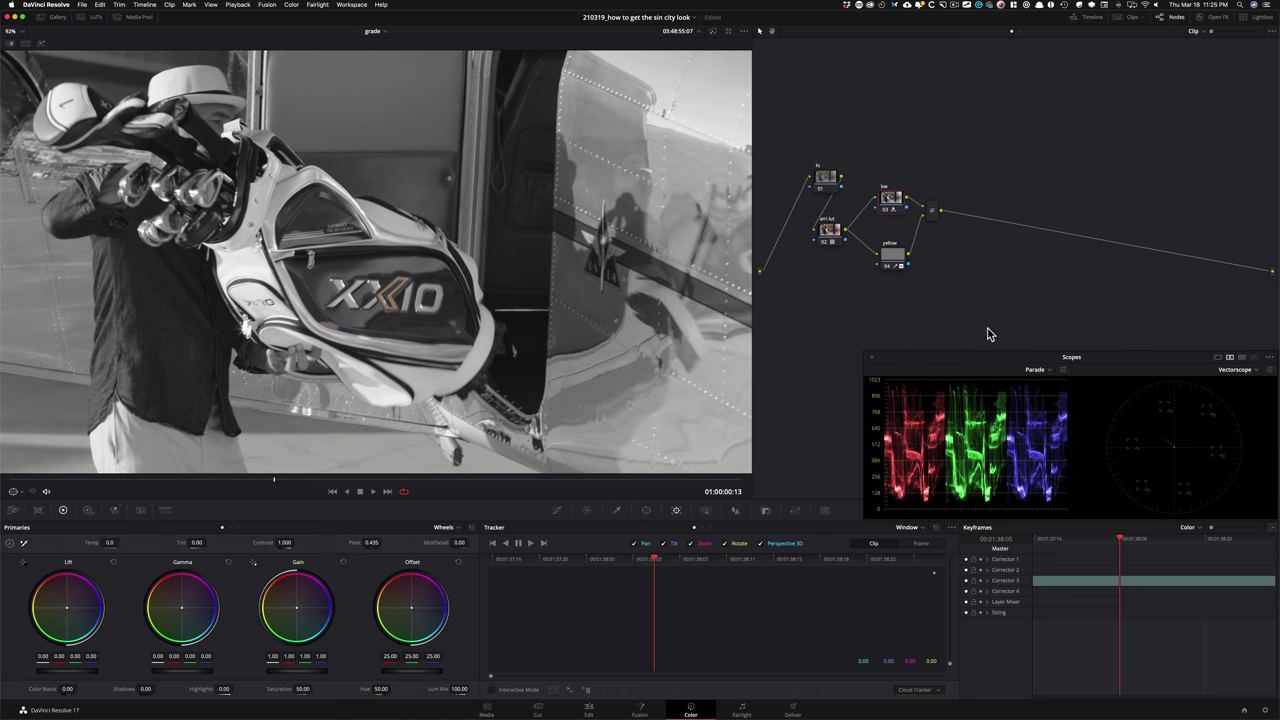
Step: Tidy the node graph by shifting the bw, yellow and layer mixer nodes slightly downward
{"action": "left_click_drag", "start_coordinate": [866, 178], "coordinate": [977, 277]}
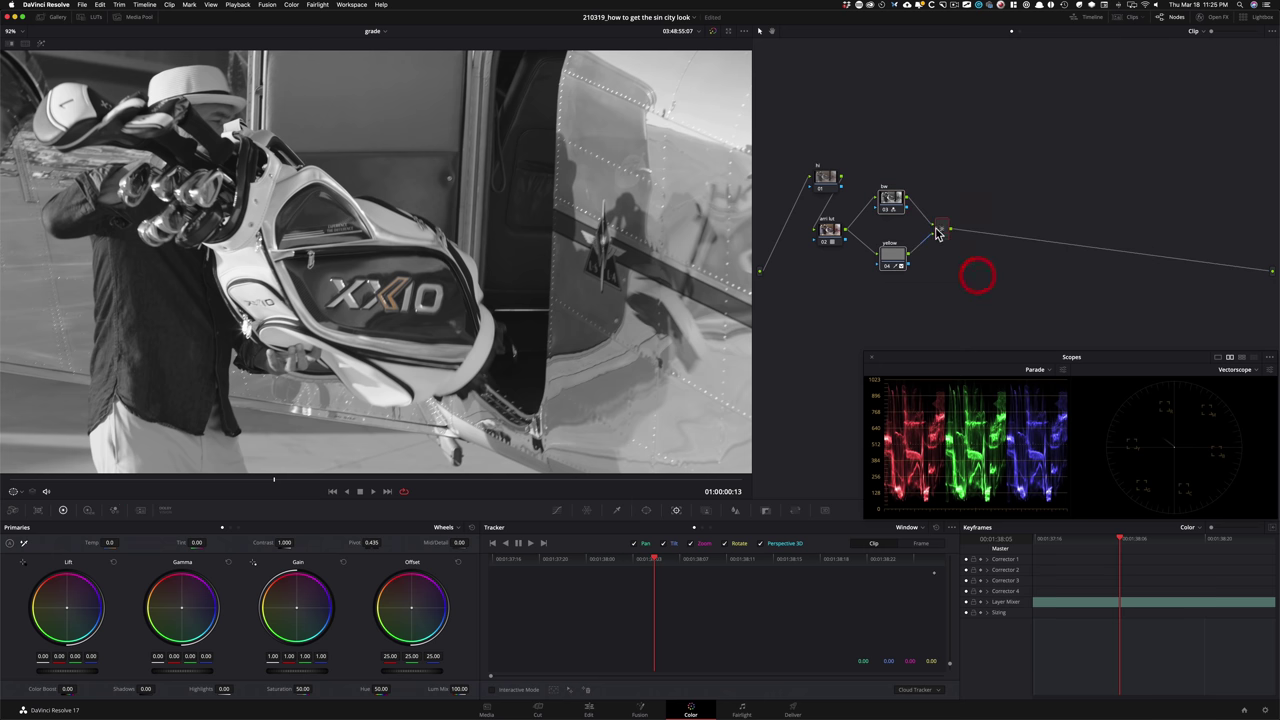
{"action": "left_click_drag", "start_coordinate": [938, 229], "coordinate": [940, 235]}
{"action": "left_click", "coordinate": [967, 202]}
{"action": "left_click", "coordinate": [943, 237]}
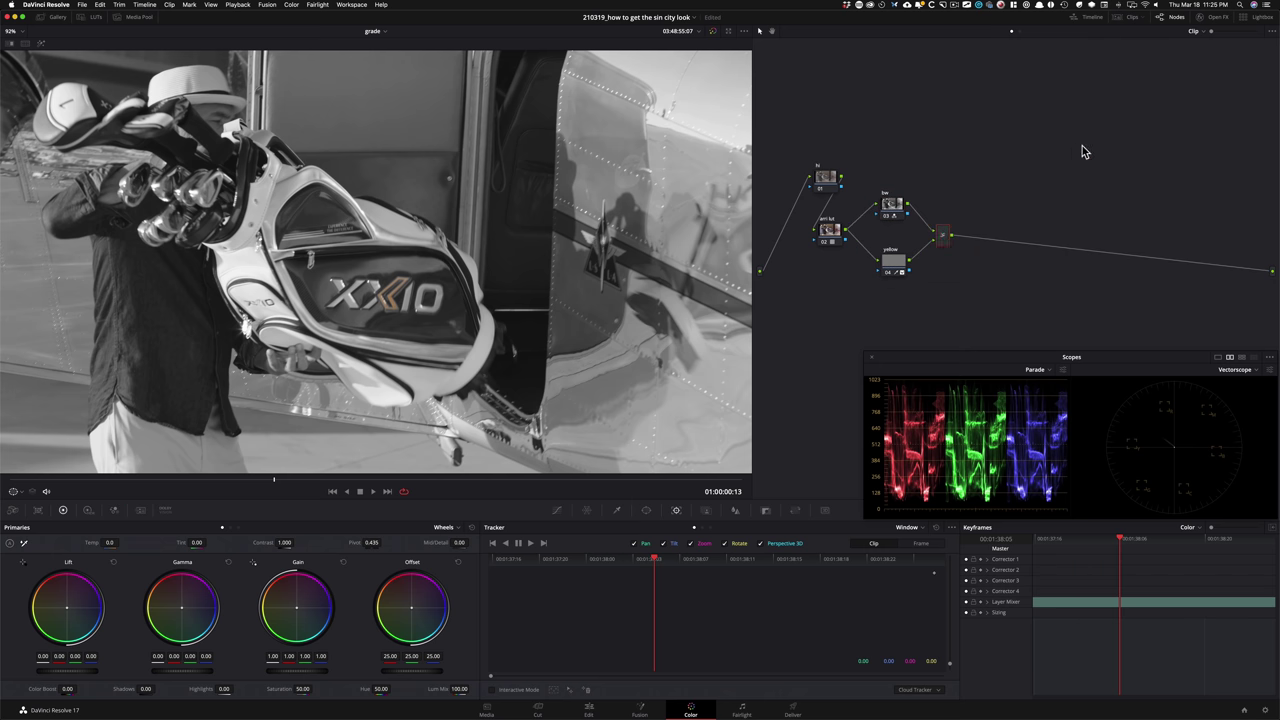
Step: Compare the image with the whole grade bypassed and active, and inspect the chevron's window on the yellow node
{"action": "key", "text": "shift+d"}
{"action": "key", "text": "shift+d"}
{"action": "key", "text": "shift+d"}
{"action": "key", "text": "shift+d"}
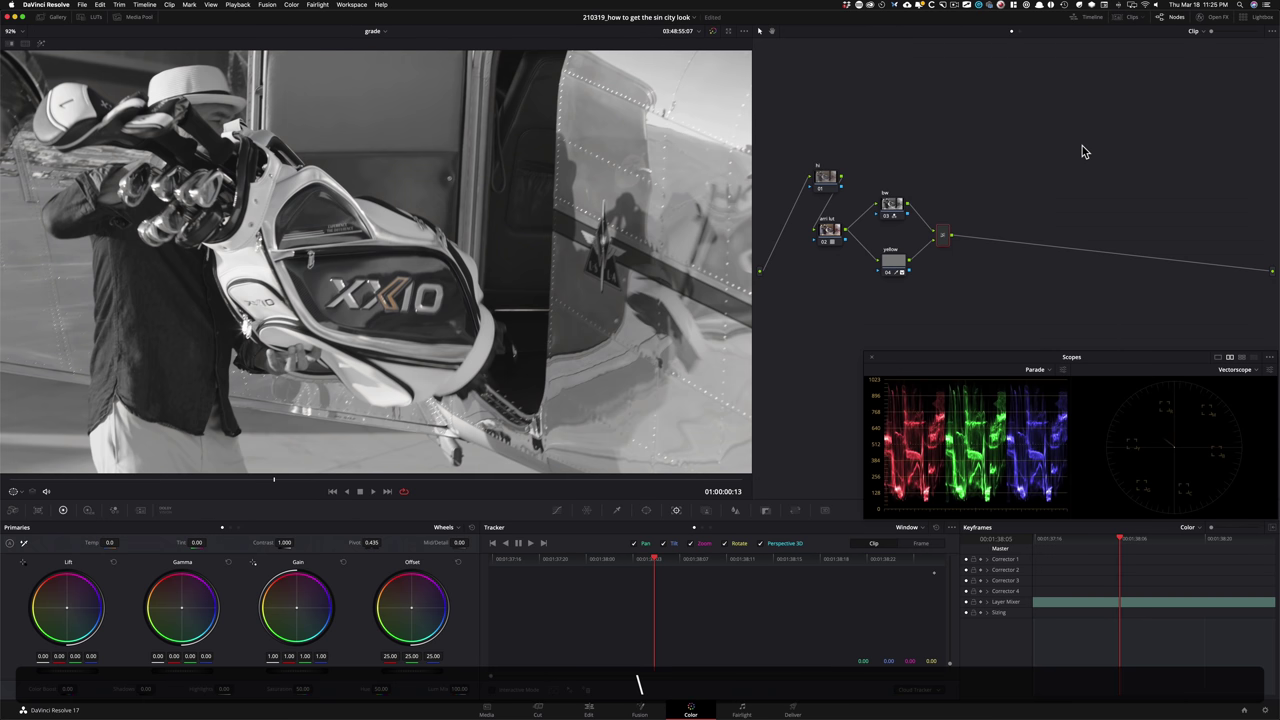
{"action": "left_click", "coordinate": [902, 265]}
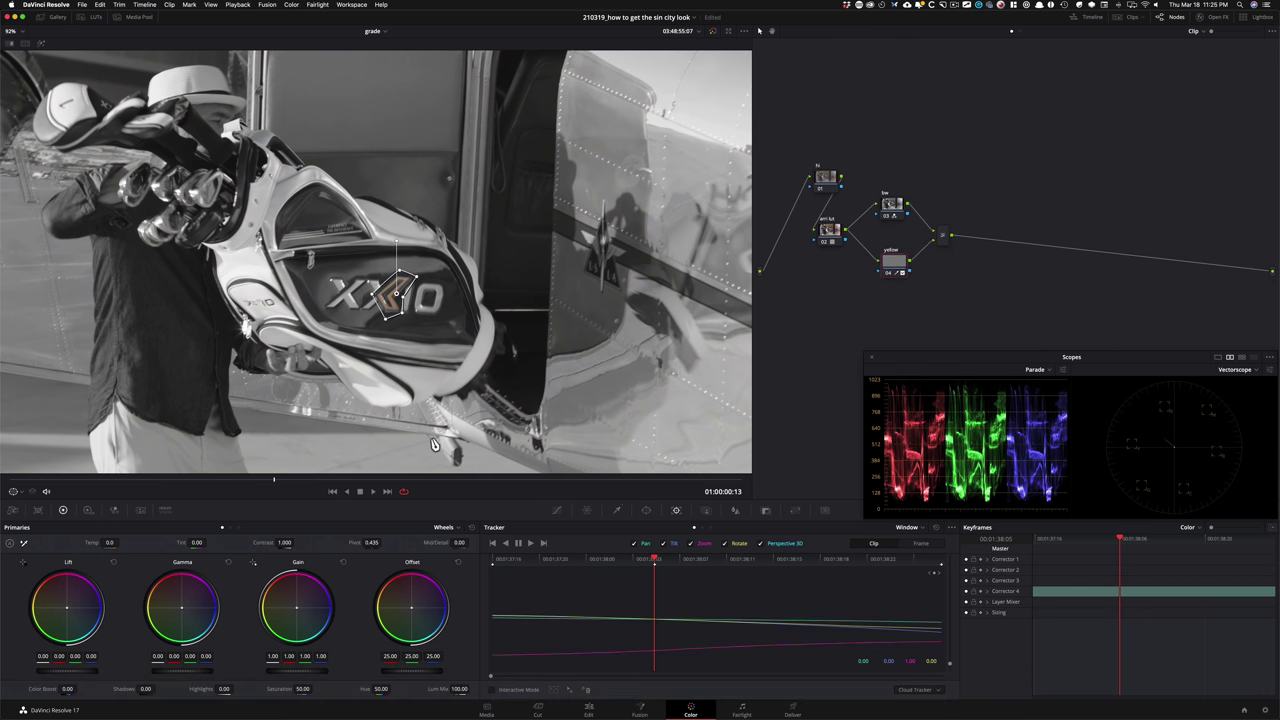
{"action": "mouse_move", "coordinate": [272, 480]}
{"action": "left_mouse_down"}
{"action": "mouse_move", "coordinate": [50, 480]}
{"action": "mouse_move", "coordinate": [279, 491]}
{"action": "left_mouse_up"}
Step: Add a serial node after the layer mixer and label it "con"
{"action": "key", "text": "alt+s"}
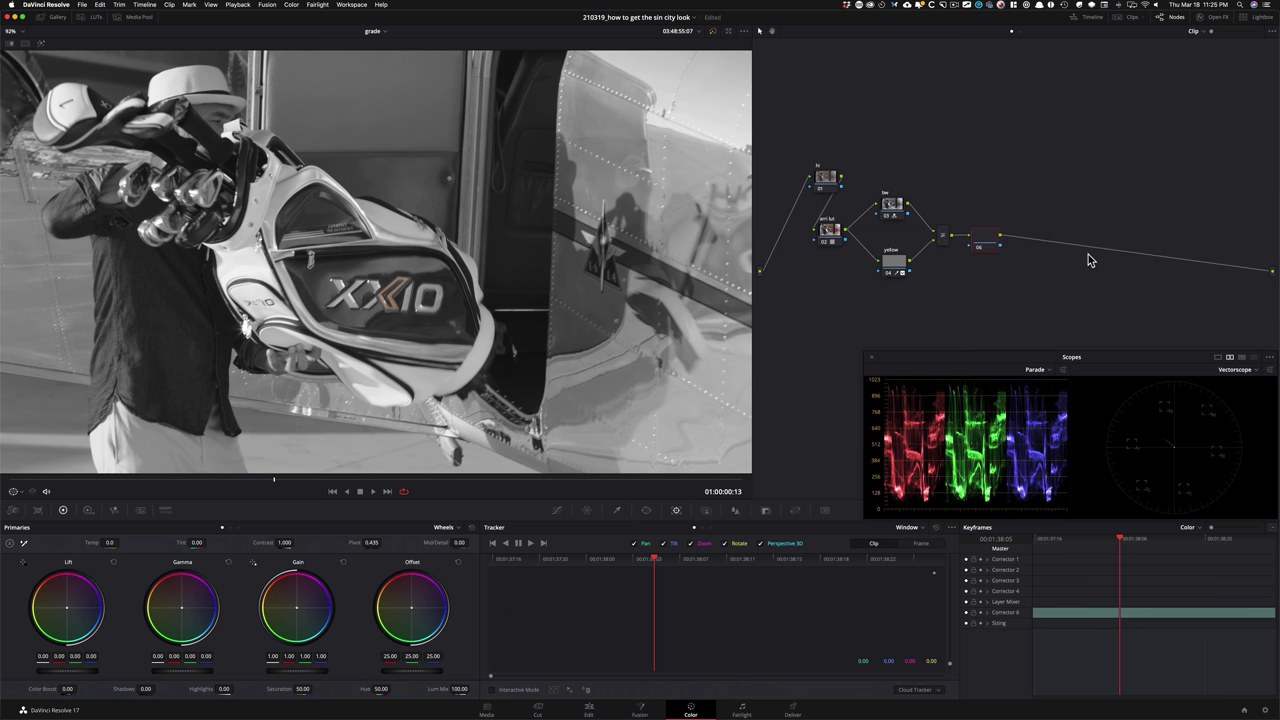
{"action": "key", "text": "Tab"}
{"action": "type", "text": "con"}
{"action": "key", "text": "Return"}
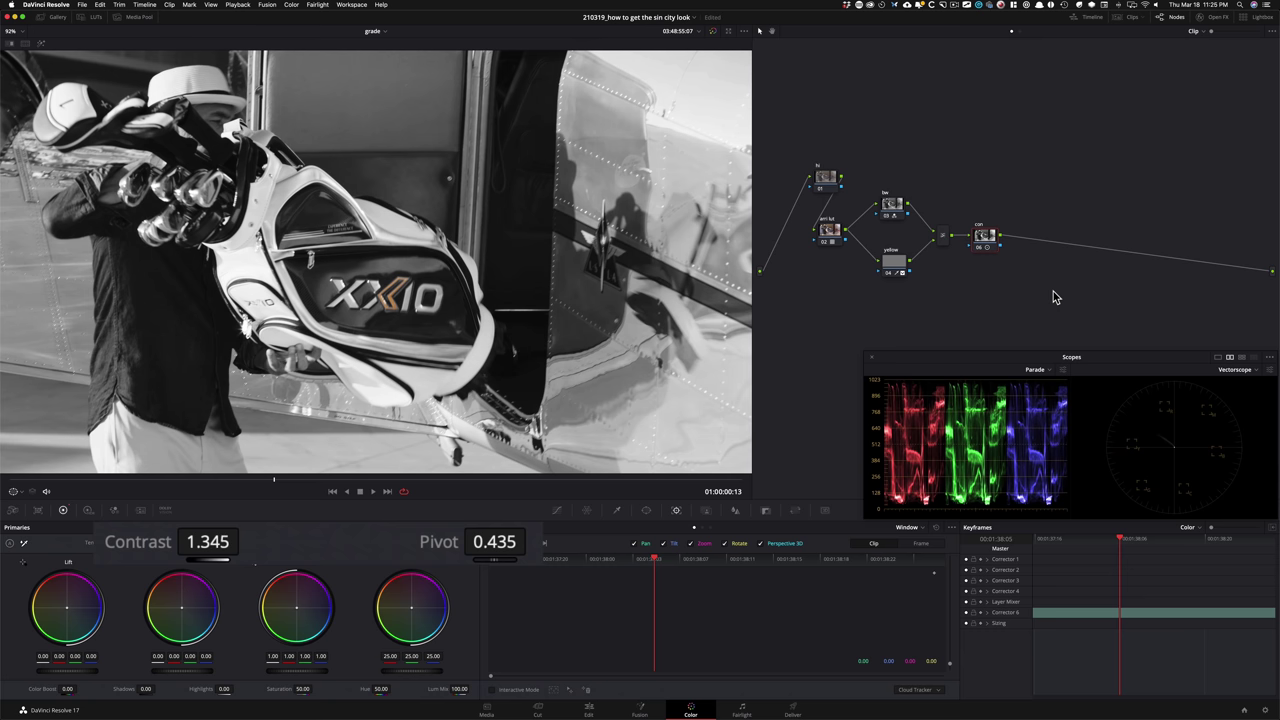
Step: Set the con node's contrast to 1.297, comparing the image with the node disabled and enabled
{"action": "key", "text": "super+d"}
{"action": "key", "text": "ctrl+d"}
{"action": "key", "text": "ctrl+d"}
{"action": "key", "text": "ctrl+d"}
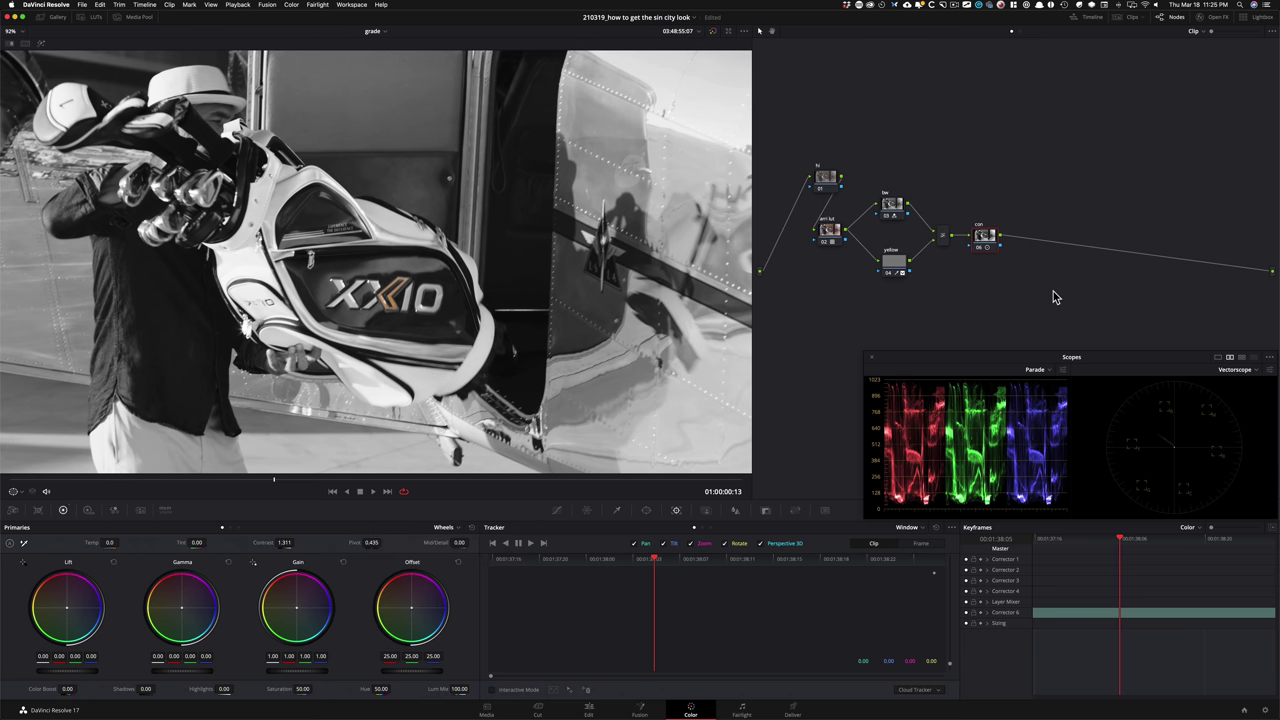
{"action": "key", "text": "ctrl+d"}
{"action": "key", "text": "ctrl+d"}
{"action": "key", "text": "ctrl+d"}
{"action": "key", "text": "ctrl+d"}
{"action": "key", "text": "ctrl+d"}
{"action": "key", "text": "ctrl+d"}
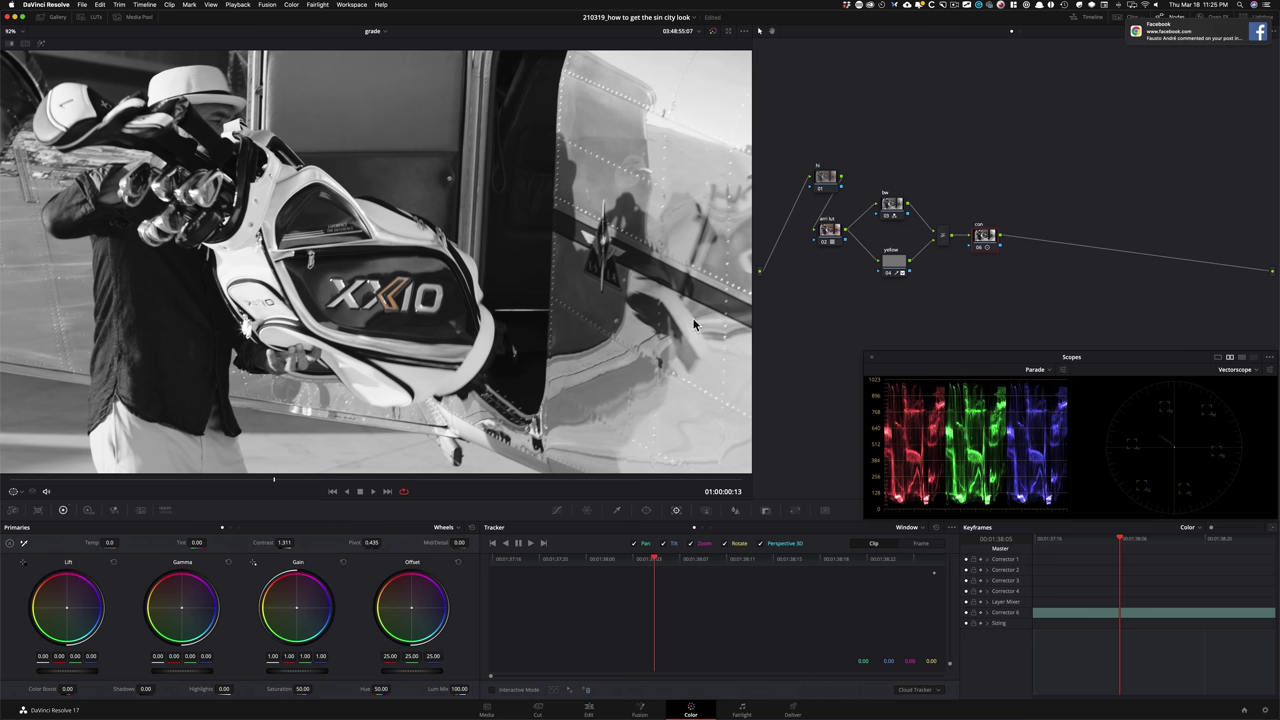
{"action": "key", "text": "ctrl+d"}
{"action": "key", "text": "ctrl+d"}
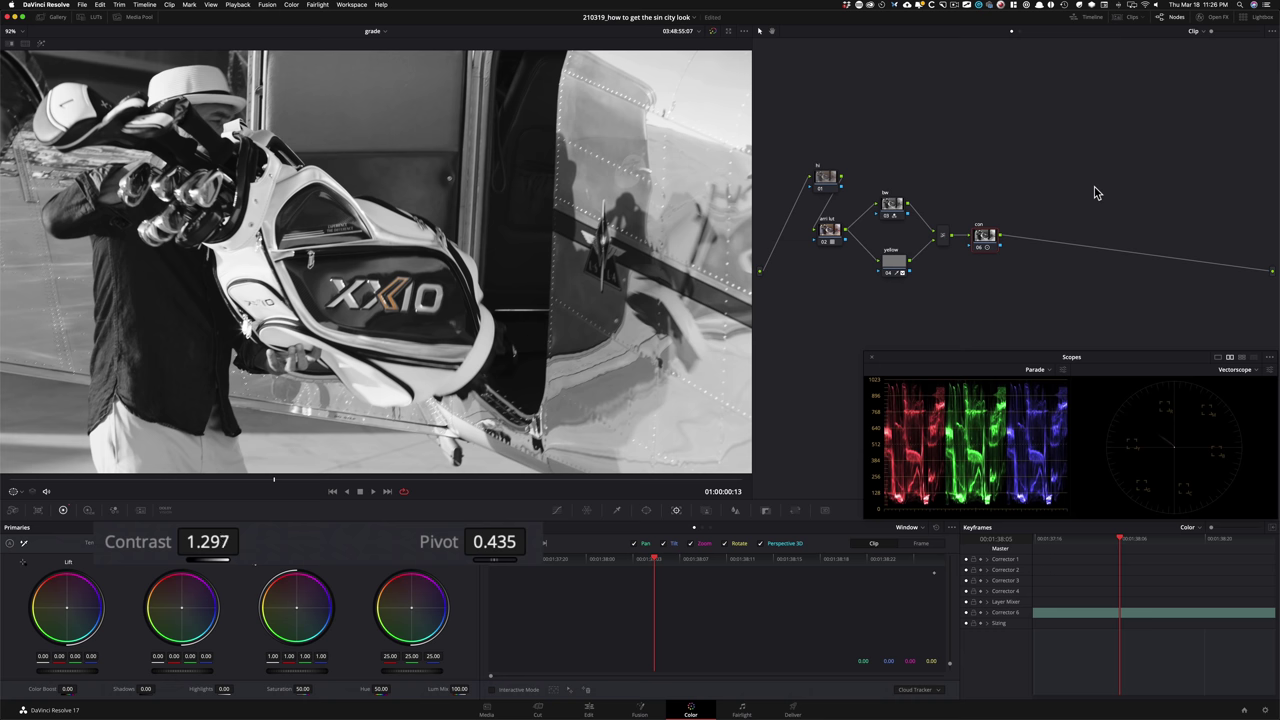
Step: Add a serial node after con, label it "sharpen" and set its Mid/Detail to 50.60
{"action": "key", "text": "alt+s"}
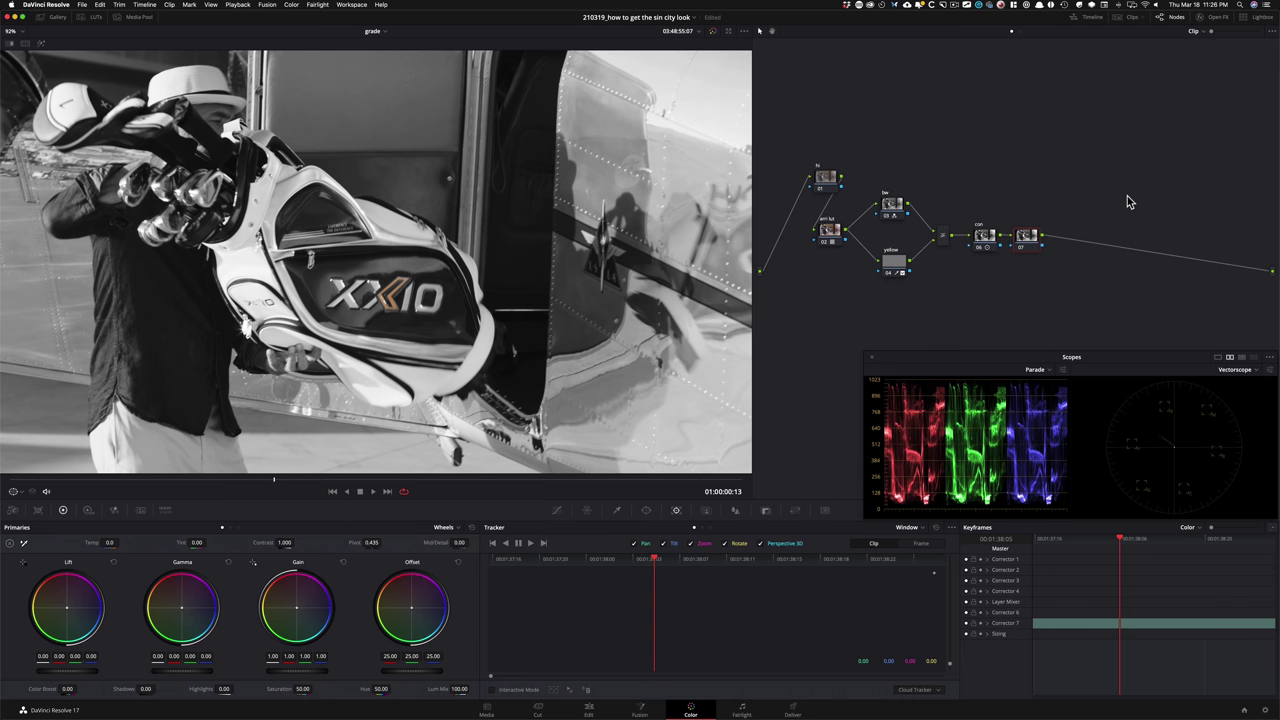
{"action": "key", "text": "Tab"}
{"action": "type", "text": "sharpen"}
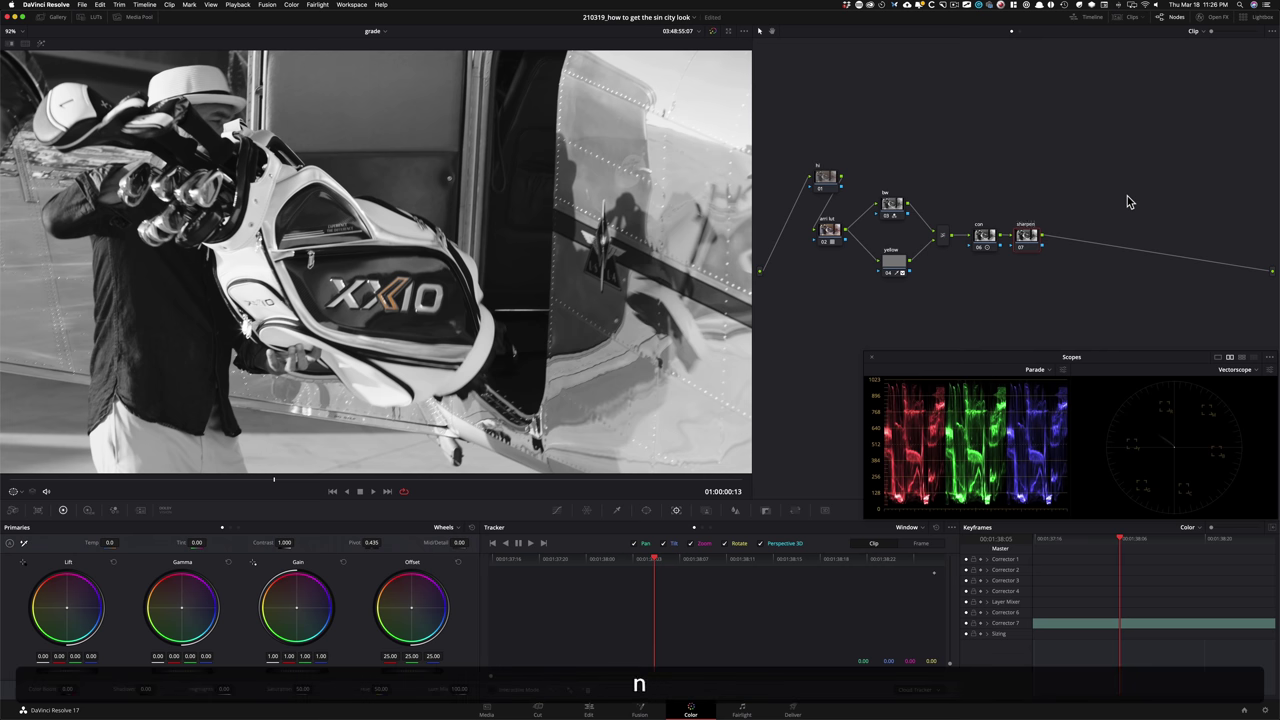
{"action": "key", "text": "Return"}
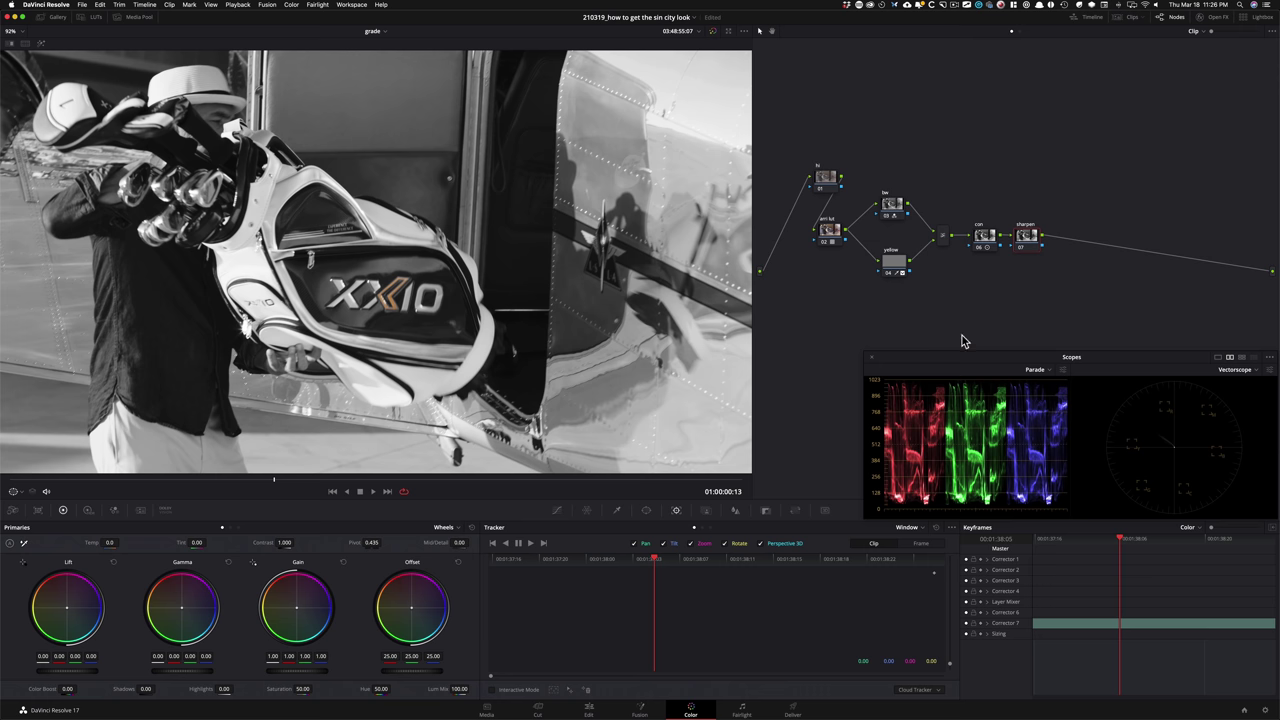
{"action": "key", "text": "alt+shift+b"}
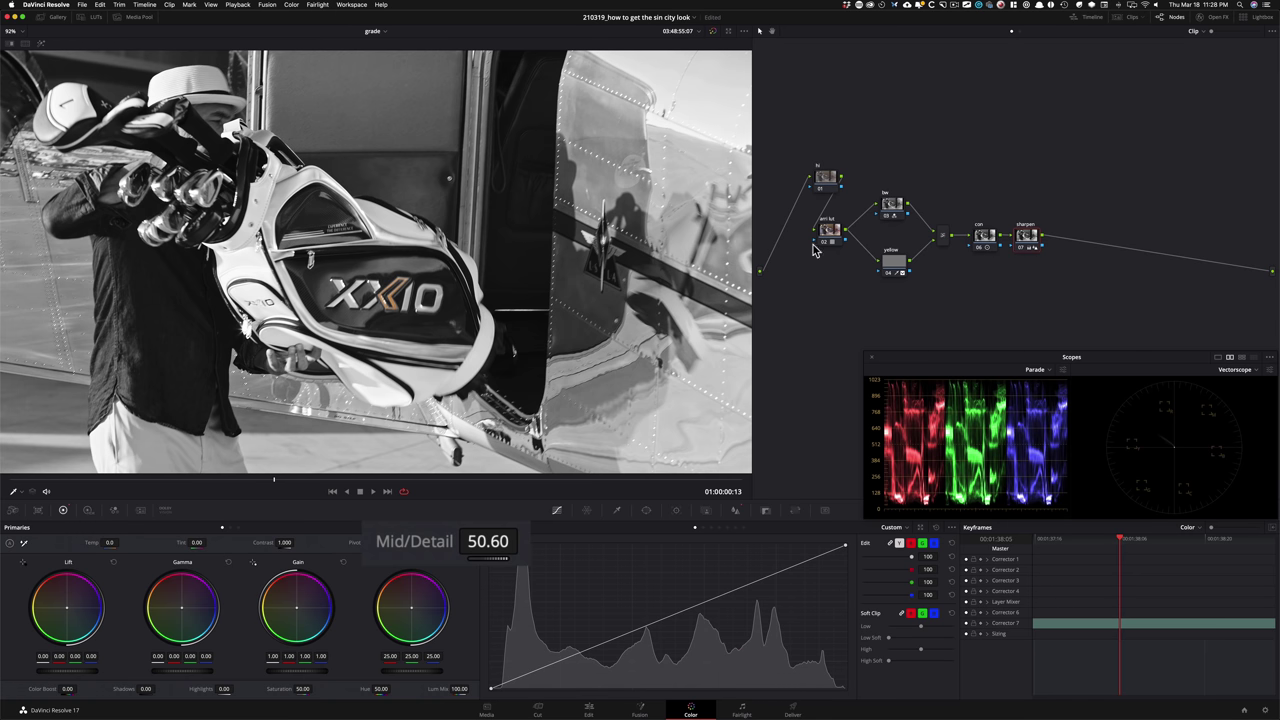
Step: Add a serial node after sharpen and label it as the texture pop node
{"action": "key", "text": "alt+s"}
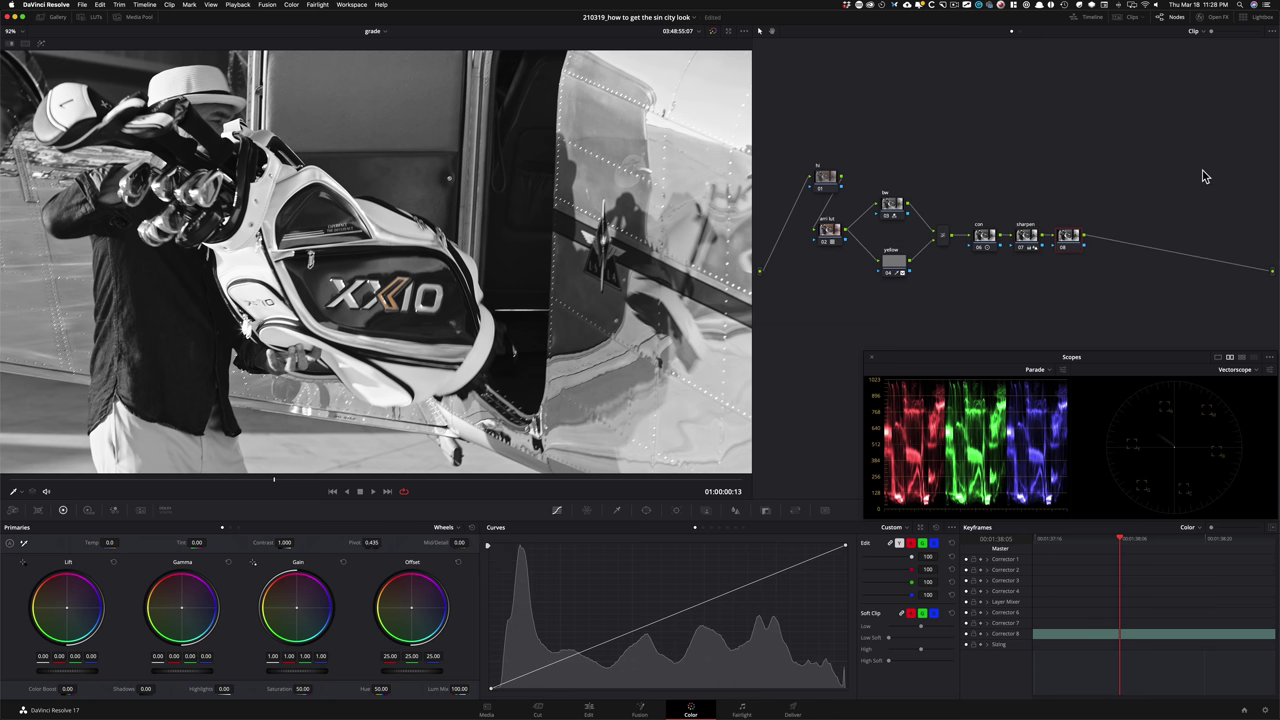
{"action": "key", "text": "Tab"}
{"action": "type", "text": "te"}
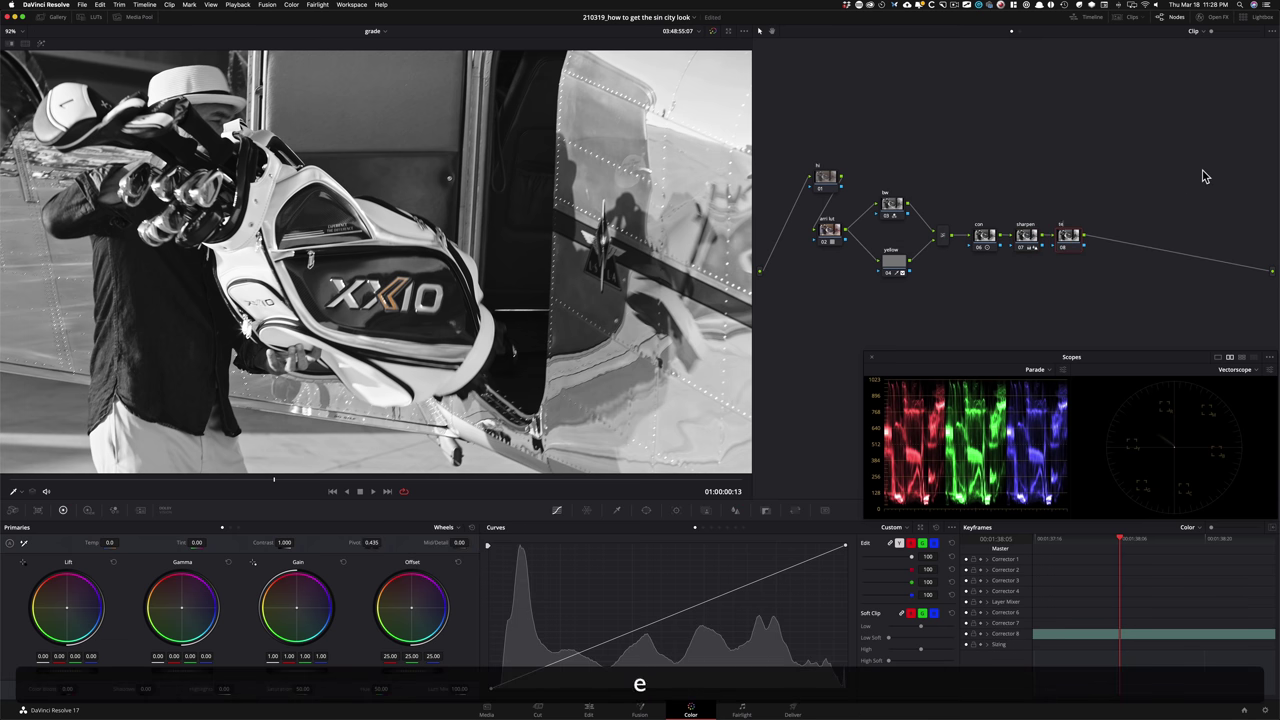
{"action": "type", "text": "xture po"}
{"action": "key", "text": "Return"}
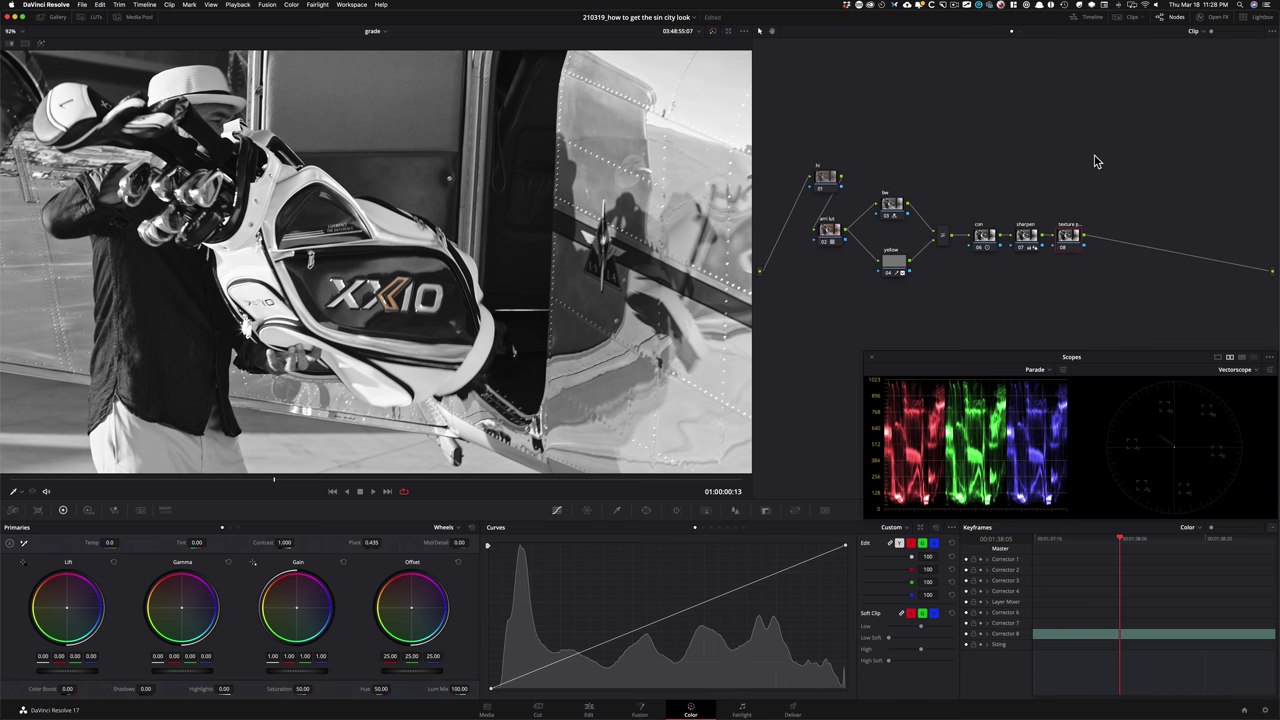
Step: Apply the Resolve FX Texture Pop effect to the new node and set its Details to 0.340, checking the logo close up
{"action": "key", "text": "super+6"}
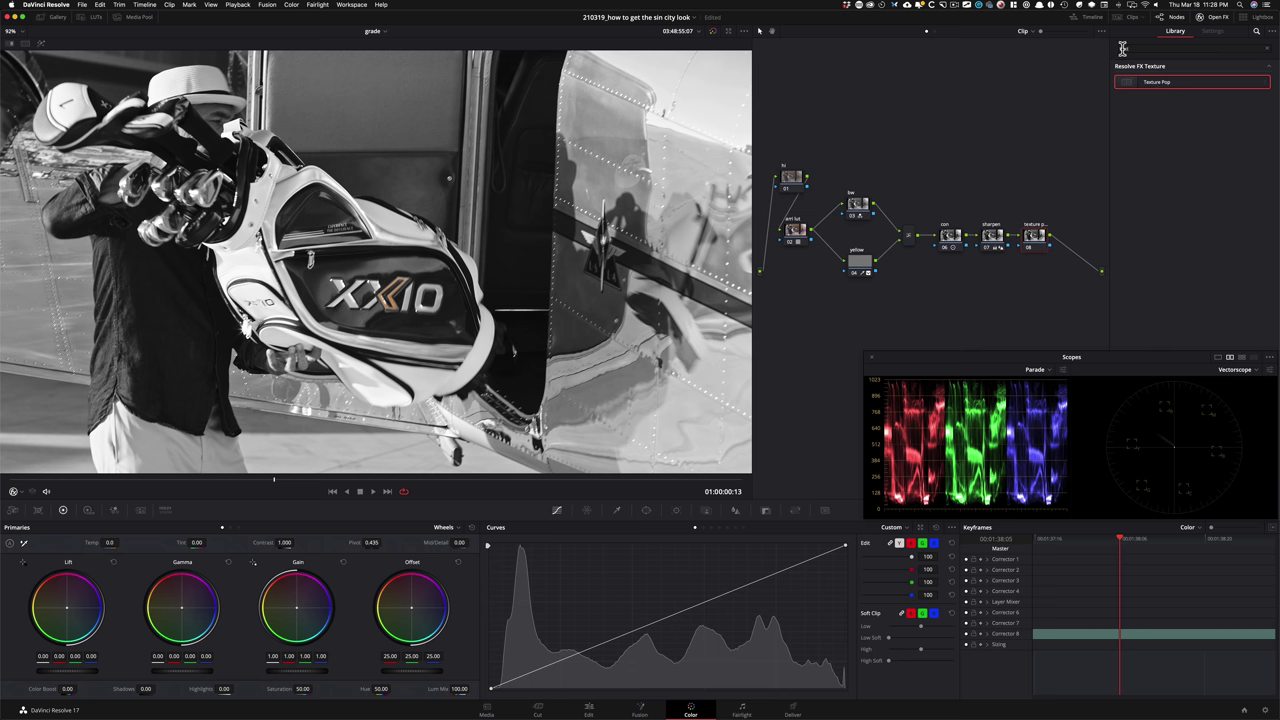
{"action": "left_click_drag", "start_coordinate": [1155, 86], "coordinate": [1032, 243]}
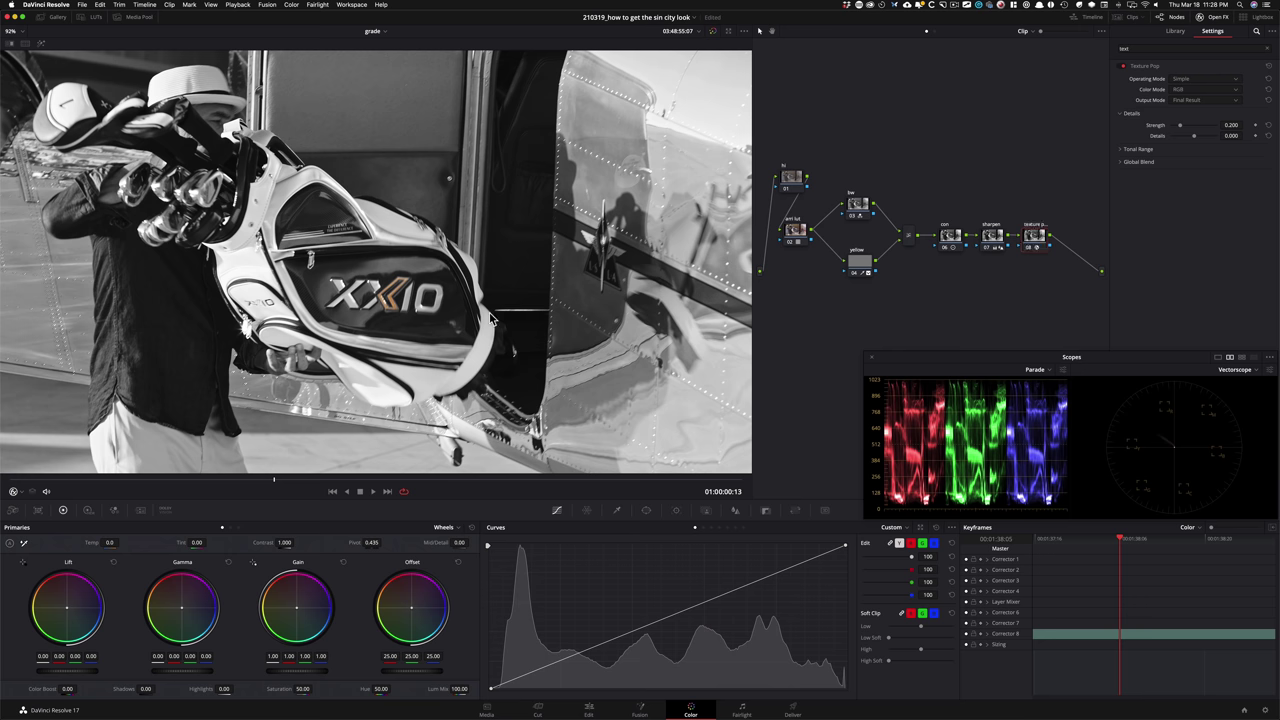
{"action": "key", "text": "super+equal"}
{"action": "key", "text": "super+equal"}
{"action": "key", "text": "super+equal"}
{"action": "left_click_drag", "start_coordinate": [418, 262], "coordinate": [493, 227]}
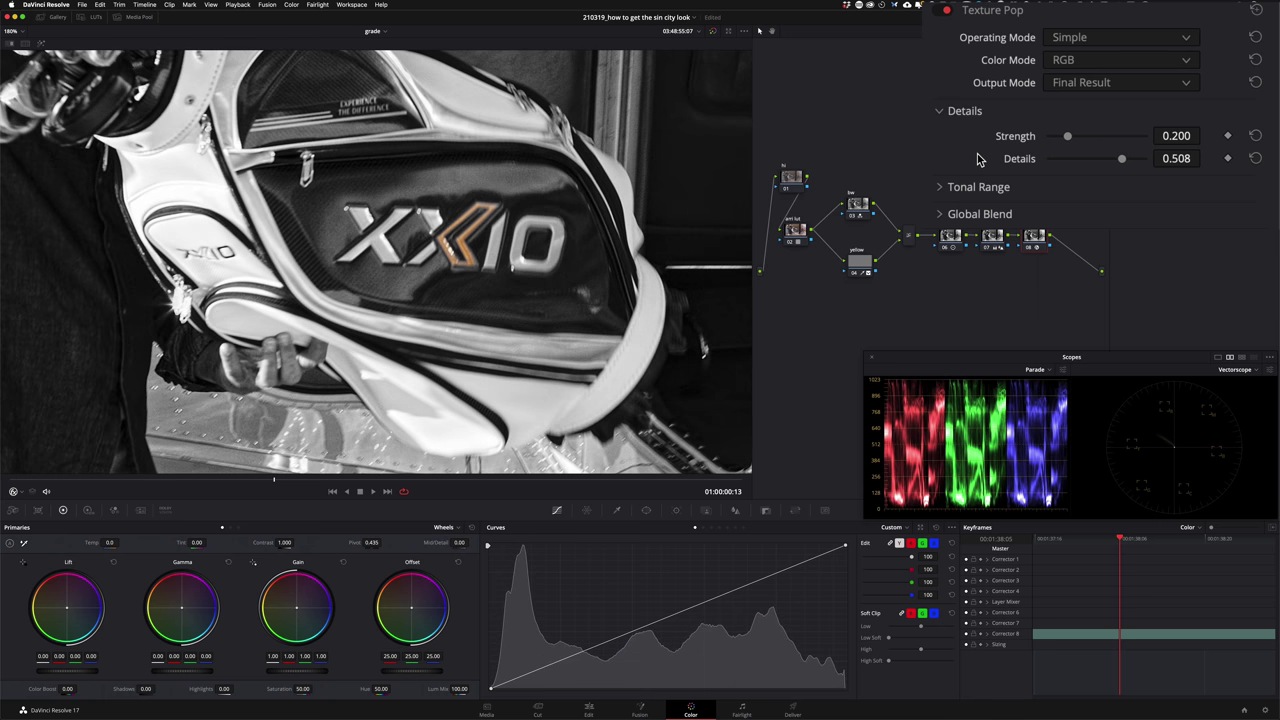
{"action": "double_click", "coordinate": [978, 160]}
{"action": "left_click_drag", "start_coordinate": [978, 160], "coordinate": [978, 160]}
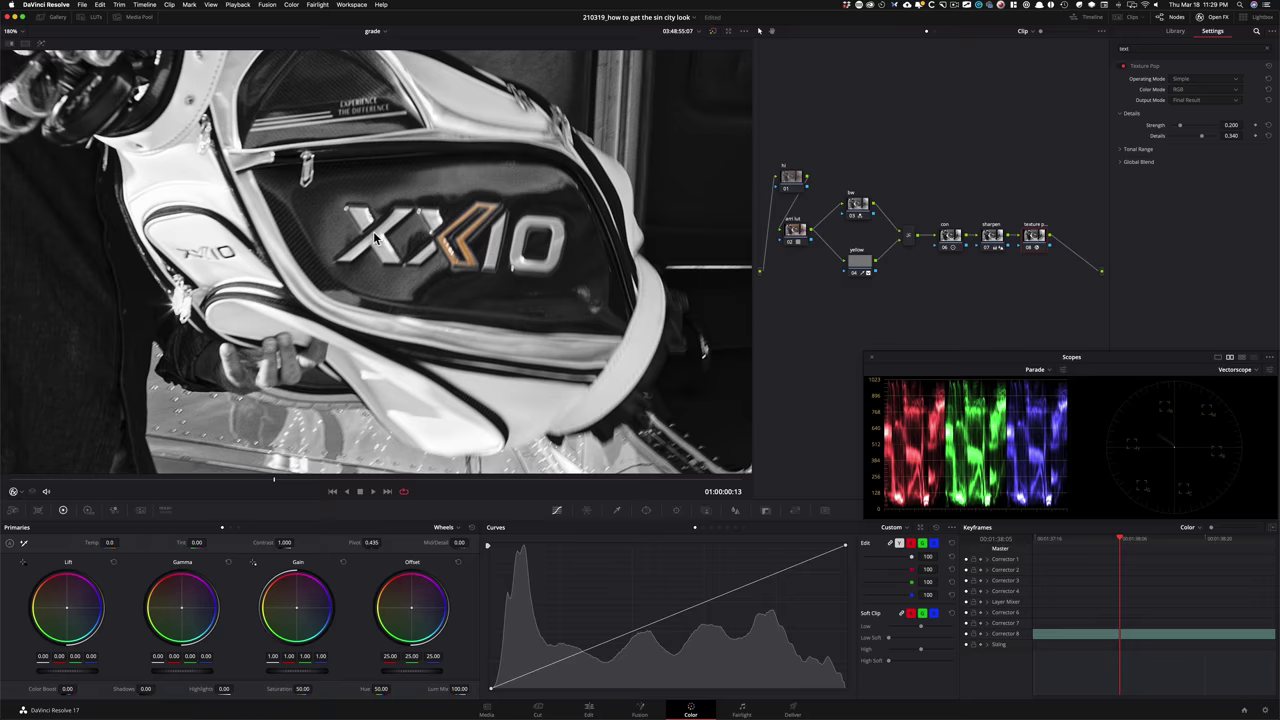
Step: Examine the full frame with the texture pop node disabled and enabled to judge the added texture
{"action": "key", "text": "shift+z"}
{"action": "key", "text": "ctrl+d"}
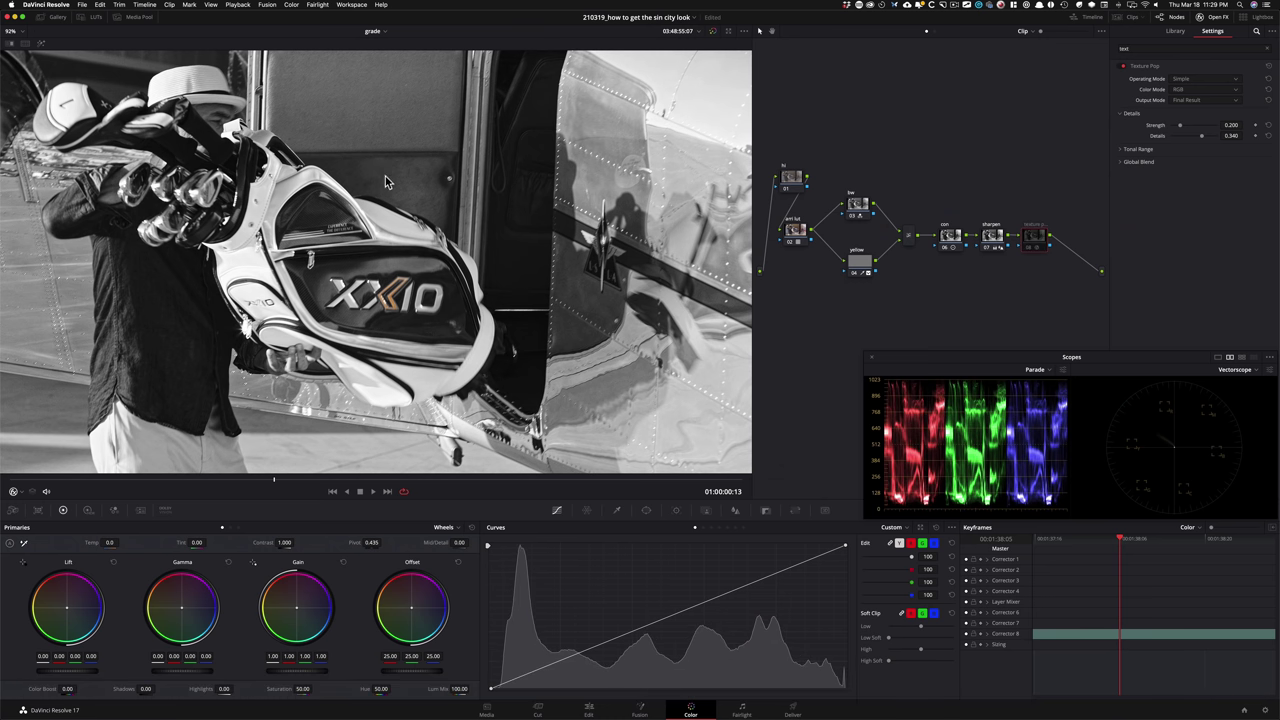
{"action": "key", "text": "ctrl+d"}
{"action": "key", "text": "ctrl+d"}
{"action": "key", "text": "ctrl+d"}
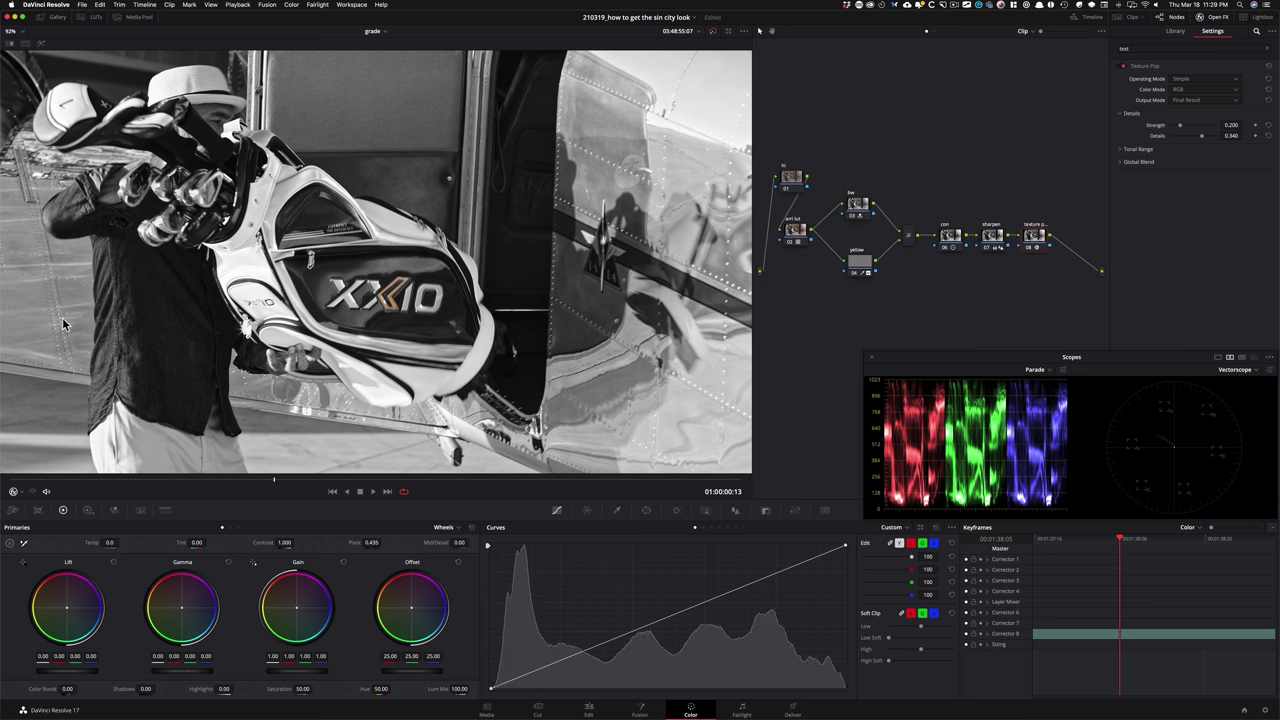
{"action": "key", "text": "ctrl+d"}
{"action": "key", "text": "ctrl+d"}
{"action": "key", "text": "ctrl+d"}
{"action": "key", "text": "ctrl+d"}
{"action": "key", "text": "ctrl+d"}
{"action": "key", "text": "ctrl+d"}
{"action": "key", "text": "ctrl+d"}
{"action": "key", "text": "ctrl+d"}
{"action": "key", "text": "ctrl+d"}
{"action": "key", "text": "ctrl+d"}
{"action": "key", "text": "ctrl+d"}
{"action": "key", "text": "ctrl+d"}
{"action": "key", "text": "ctrl+d"}
{"action": "key", "text": "ctrl+d"}
Step: Go to clip timecode 01:00:01:00 and compare the frame with the texture pop node disabled and enabled
{"action": "left_click", "coordinate": [272, 479]}
{"action": "left_click_drag", "start_coordinate": [287, 484], "coordinate": [497, 488]}
{"action": "key", "text": "ctrl+d"}
{"action": "key", "text": "ctrl+d"}
{"action": "key", "text": "ctrl+d"}
{"action": "key", "text": "super+d"}
{"action": "key", "text": "super+d"}
{"action": "key", "text": "super+d"}
{"action": "key", "text": "super+d"}
{"action": "key", "text": "ctrl+d"}
{"action": "key", "text": "ctrl+d"}
{"action": "key", "text": "ctrl+d"}
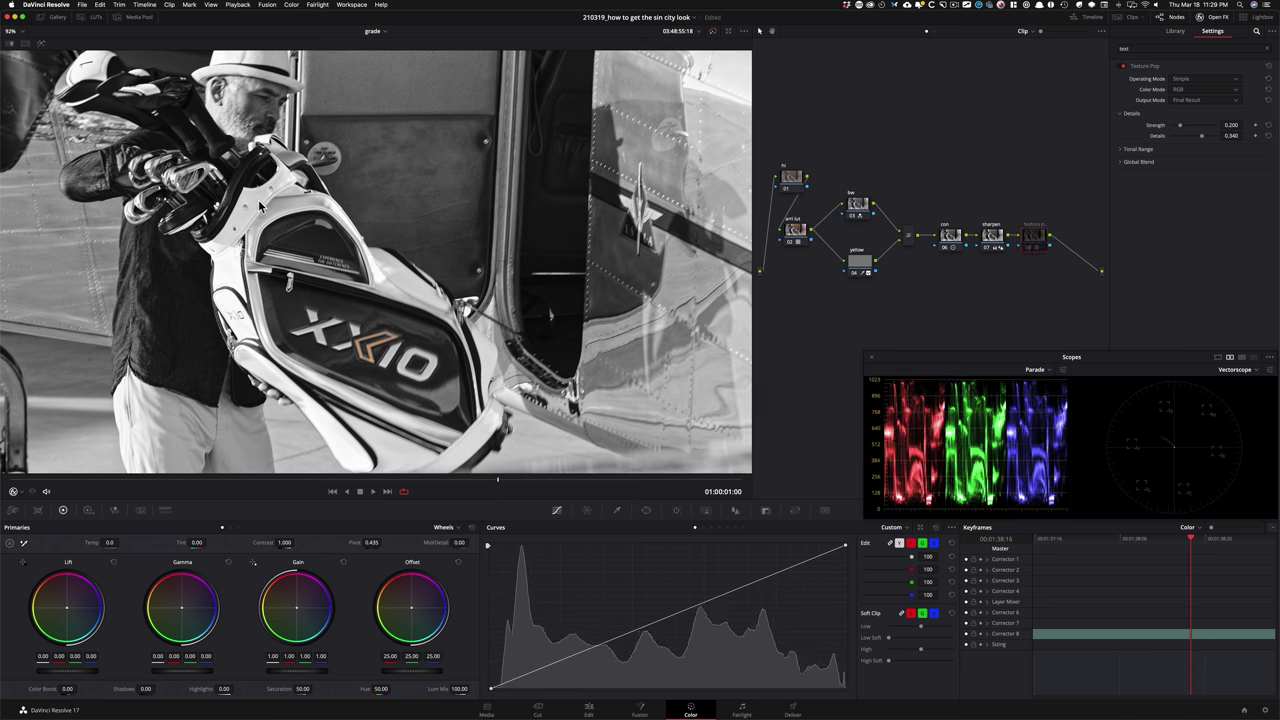
{"action": "key", "text": "ctrl+d"}
{"action": "key", "text": "ctrl+d"}
{"action": "key", "text": "ctrl+d"}
{"action": "key", "text": "ctrl+d"}
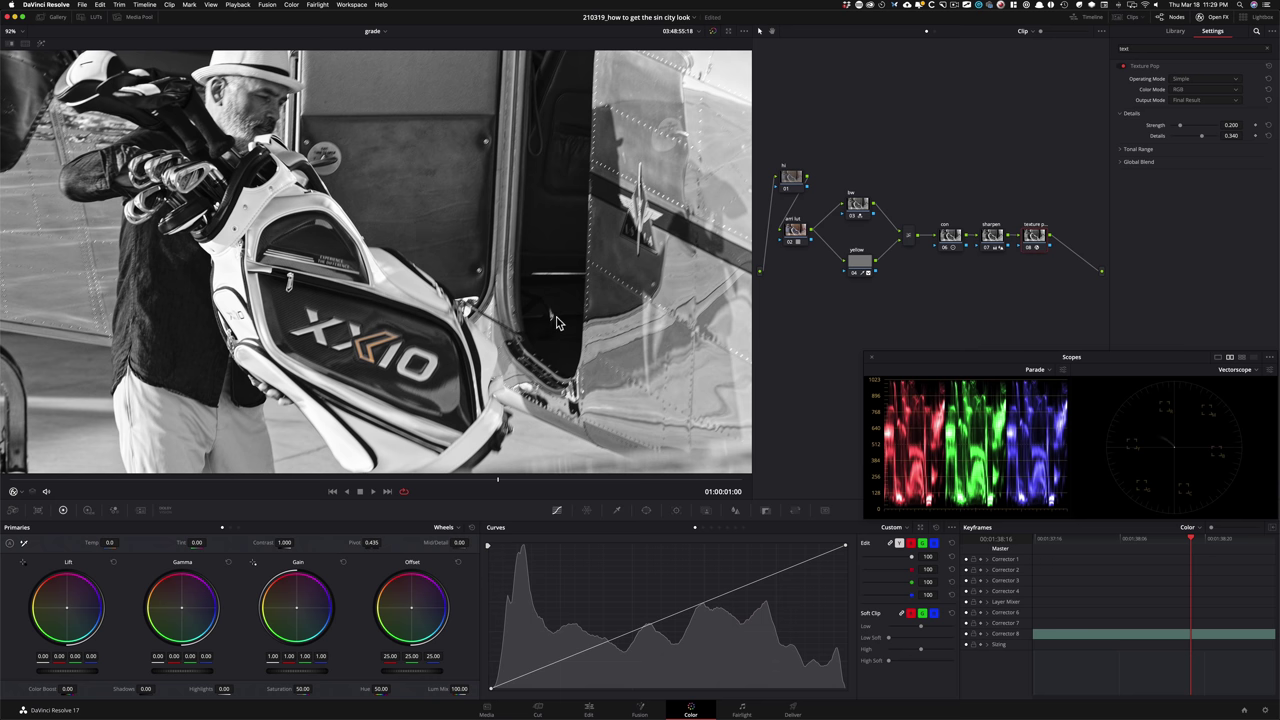
{"action": "key", "text": "ctrl+d"}
{"action": "key", "text": "ctrl+d"}
Step: Return to clip timecode 01:00:00:13, compare the Texture Pop effect again and open its Tonal Range settings
{"action": "left_click_drag", "start_coordinate": [418, 485], "coordinate": [272, 484]}
{"action": "left_click", "coordinate": [272, 479]}
{"action": "key", "text": "ctrl+d"}
{"action": "key", "text": "ctrl+d"}
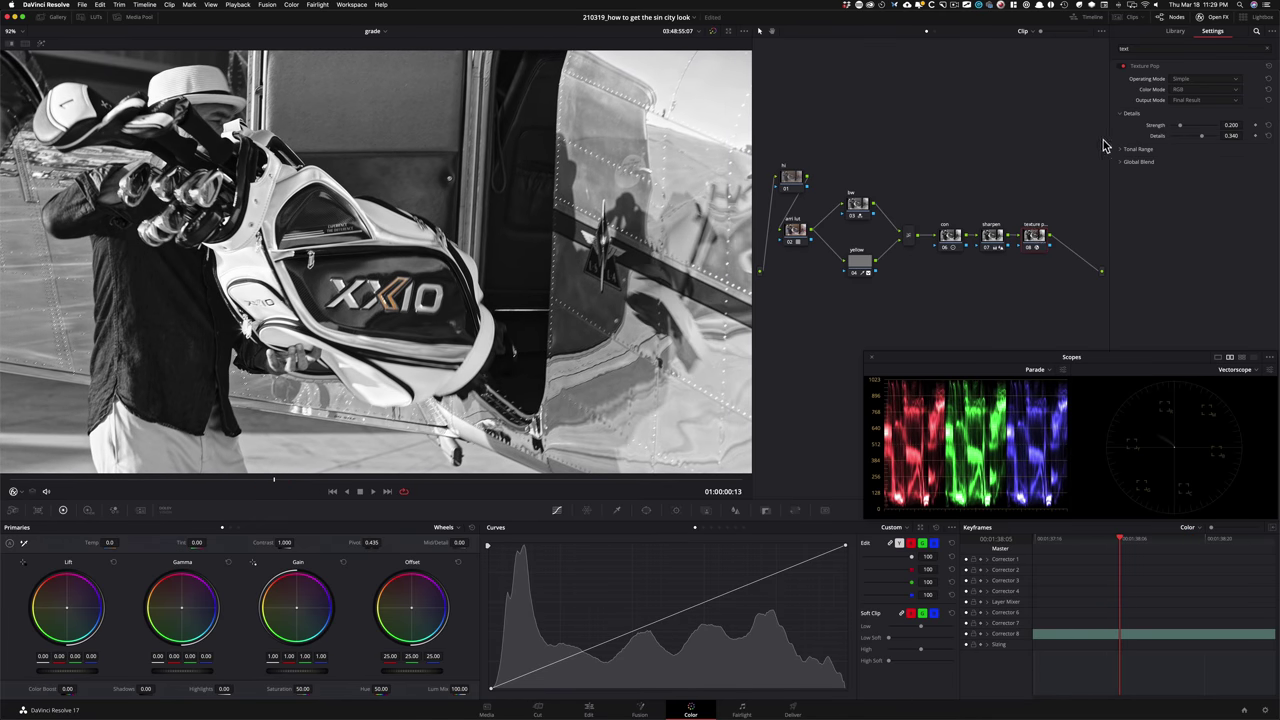
{"action": "left_click", "coordinate": [1124, 151]}
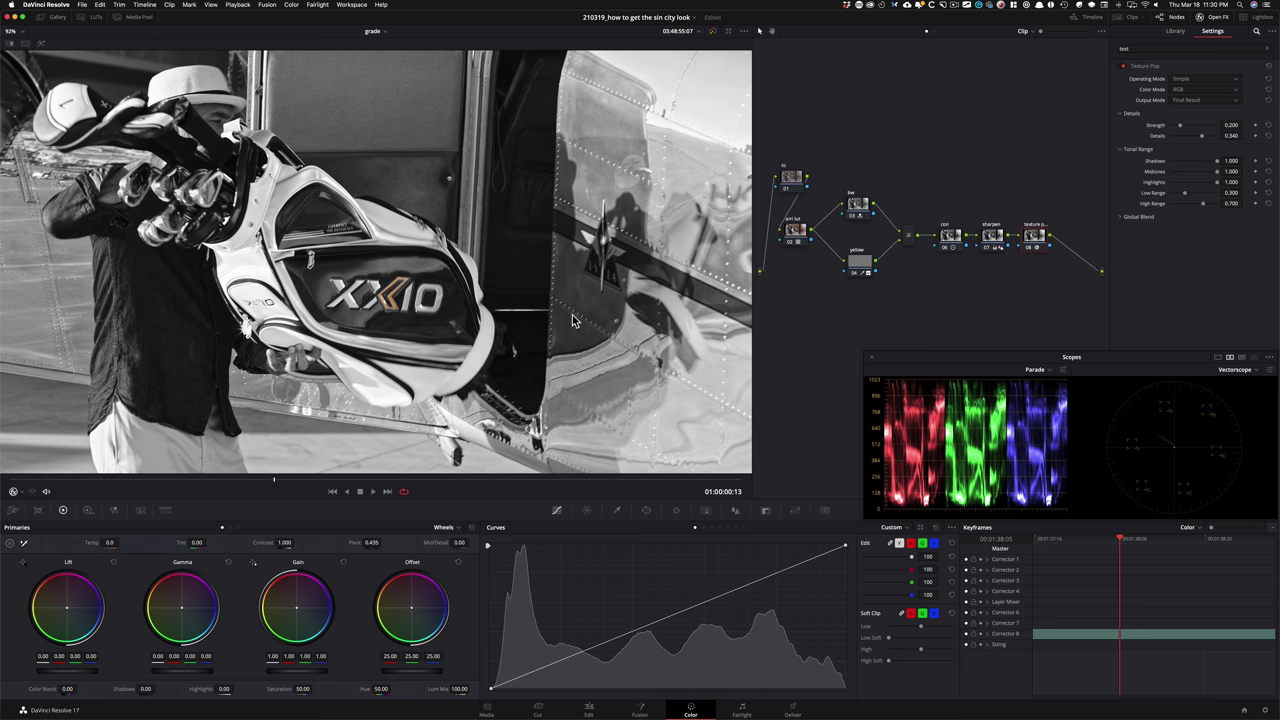
Step: Add a serial node at the end of the chain, place it below the arri lut node and label it "sin city"
{"action": "key", "text": "alt+s"}
{"action": "left_click_drag", "start_coordinate": [1075, 242], "coordinate": [799, 307]}
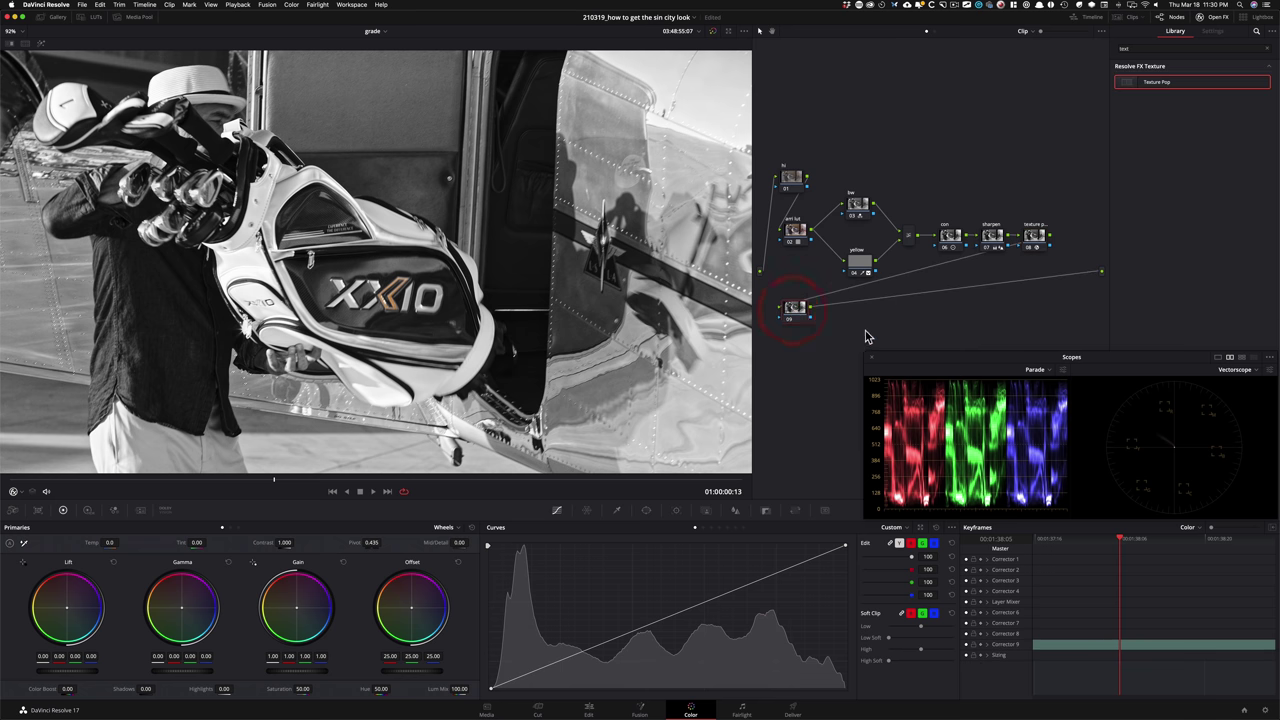
{"action": "key", "text": "Tab"}
{"action": "type", "text": "s"}
{"action": "key", "text": "Return"}
Step: Set the lift to -0.03 on the sin city node and compare the shot against the Sin City reference still
{"action": "key", "text": "super+w"}
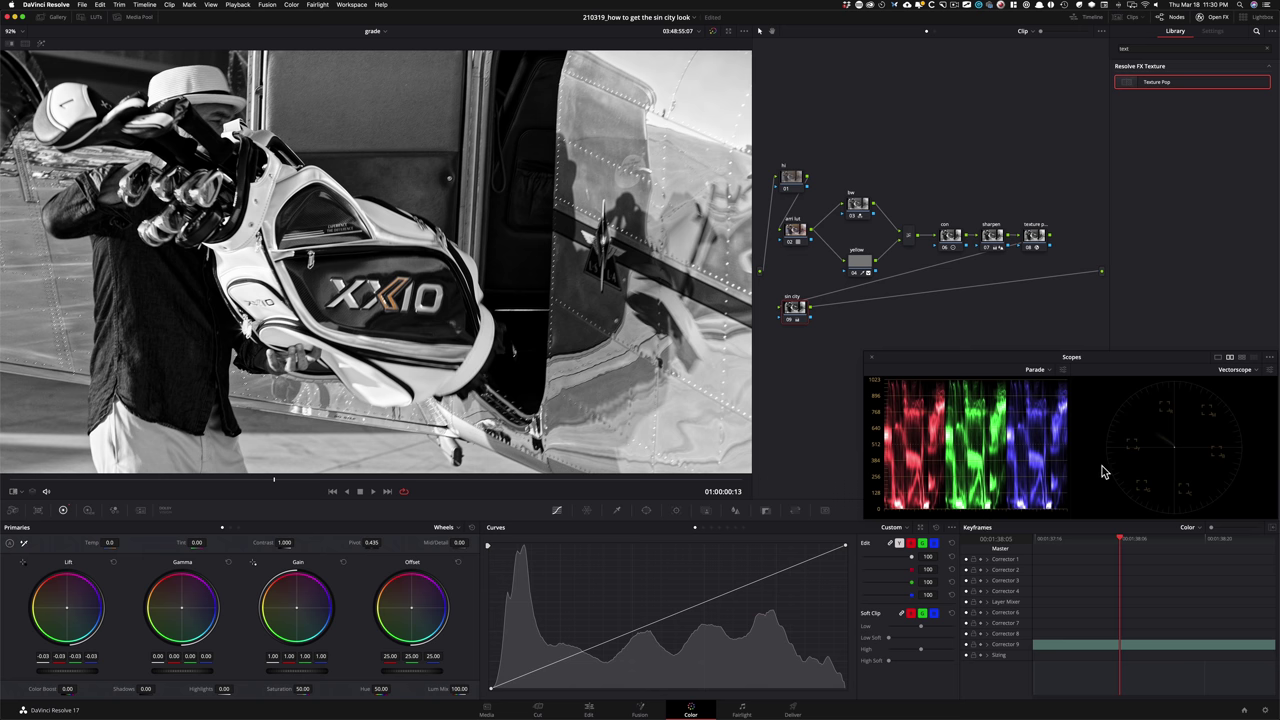
{"action": "key", "text": "super+d"}
{"action": "key", "text": "super+d"}
{"action": "key", "text": "super+w"}
{"action": "key", "text": "super+w"}
{"action": "key", "text": "super+w"}
{"action": "key", "text": "super+w"}
{"action": "key", "text": "super+w"}
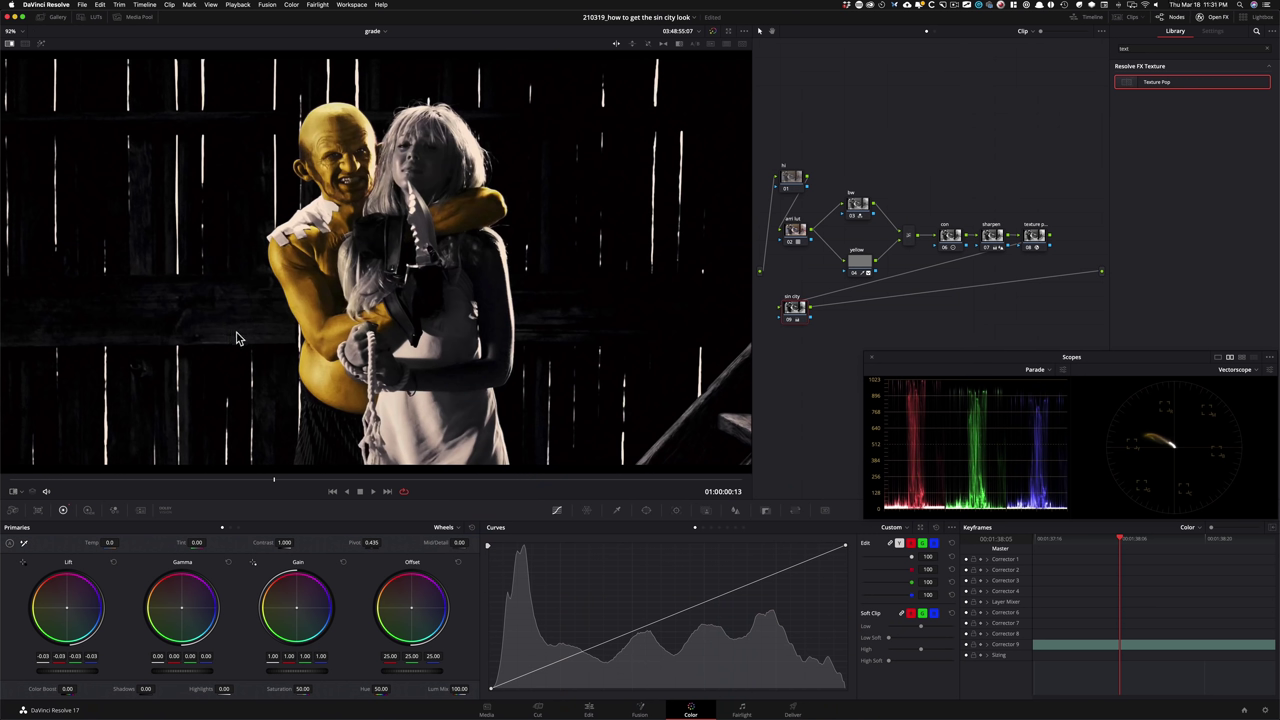
{"action": "key", "text": "super+w"}
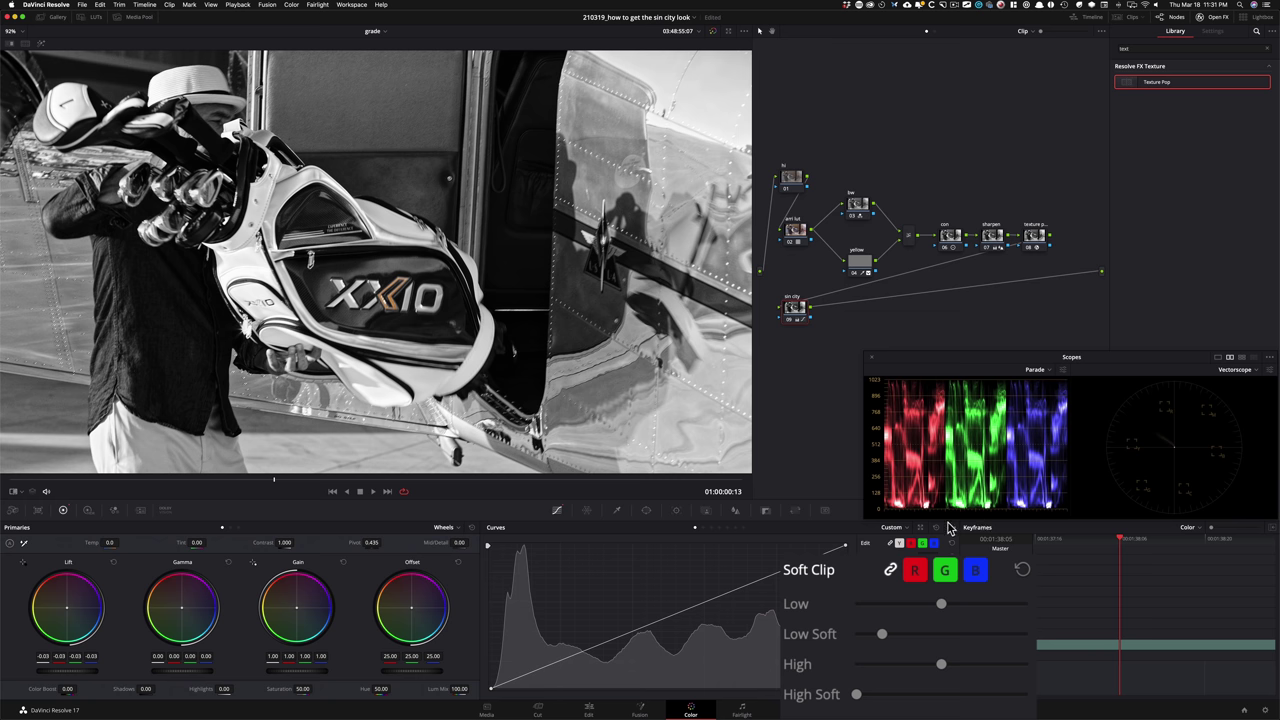
Step: Fine-tune the Low Soft clip on the sin city node while comparing the shot against the Sin City reference still
{"action": "key", "text": "super+w"}
{"action": "key", "text": "super+w"}
{"action": "key", "text": "super+w"}
{"action": "key", "text": "super+w"}
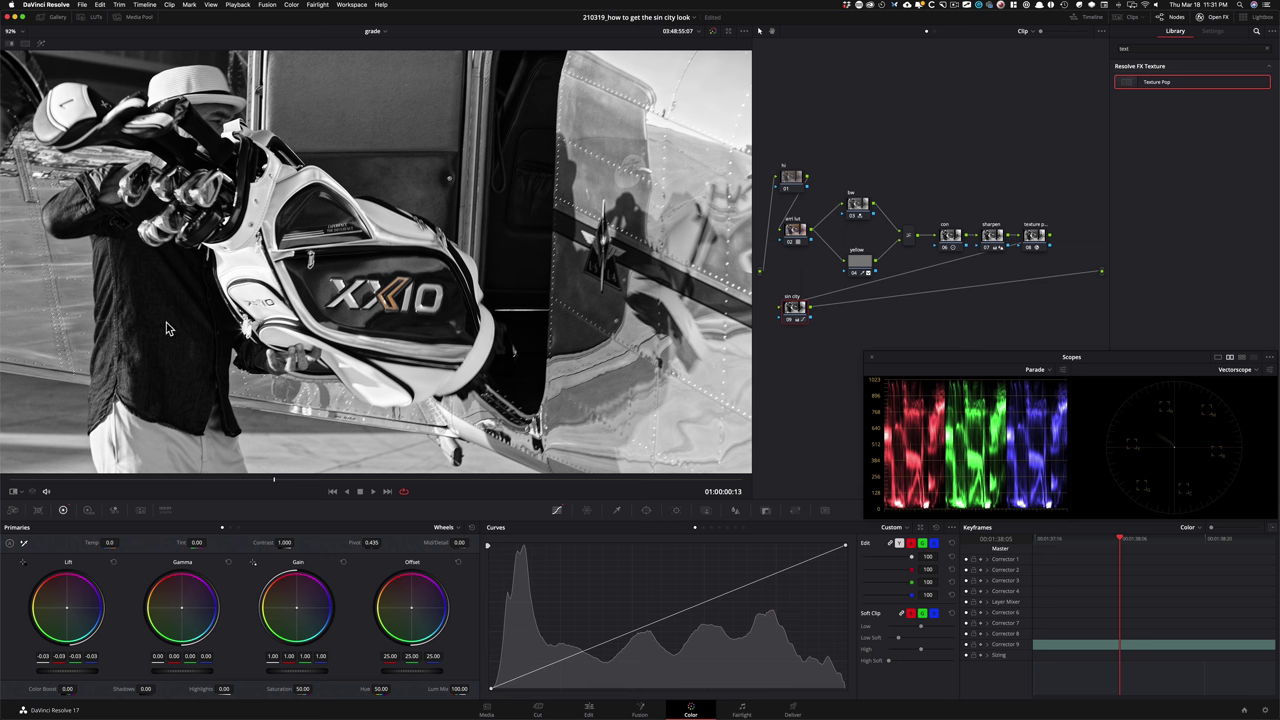
{"action": "key", "text": "super+w"}
{"action": "key", "text": "super+w"}
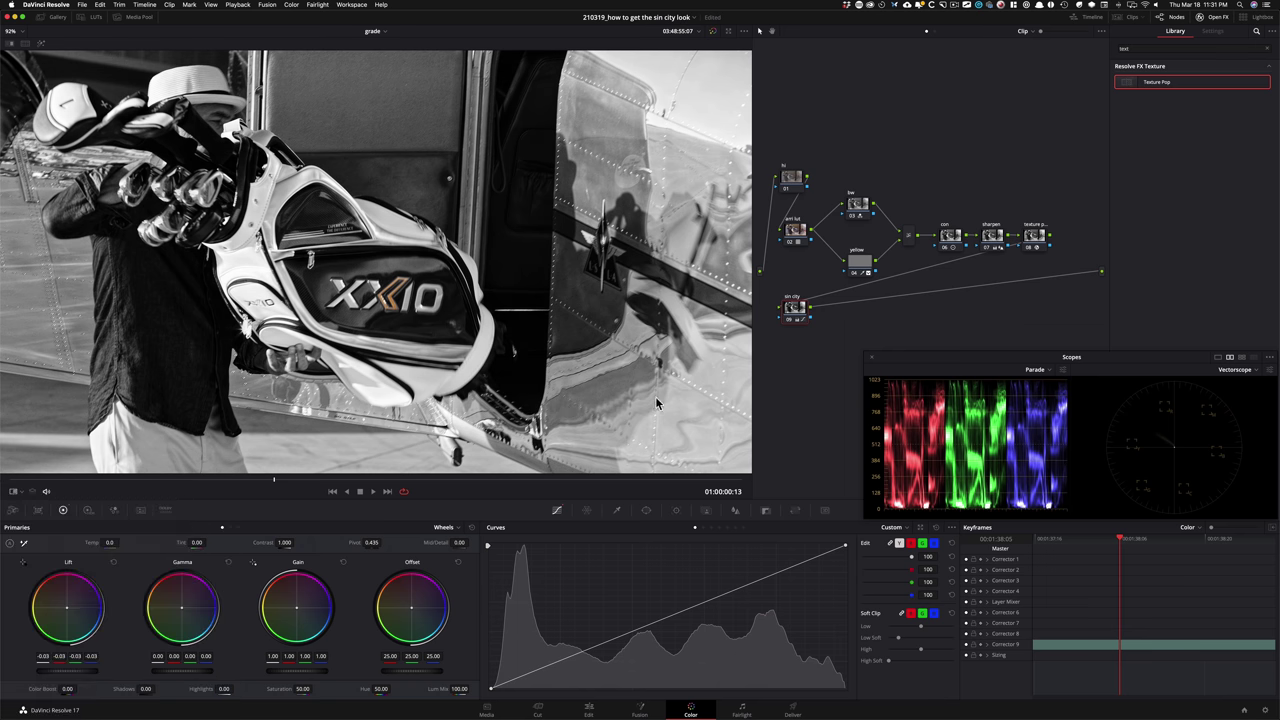
{"action": "key", "text": "super+w"}
{"action": "key", "text": "super+w"}
{"action": "key", "text": "super+w"}
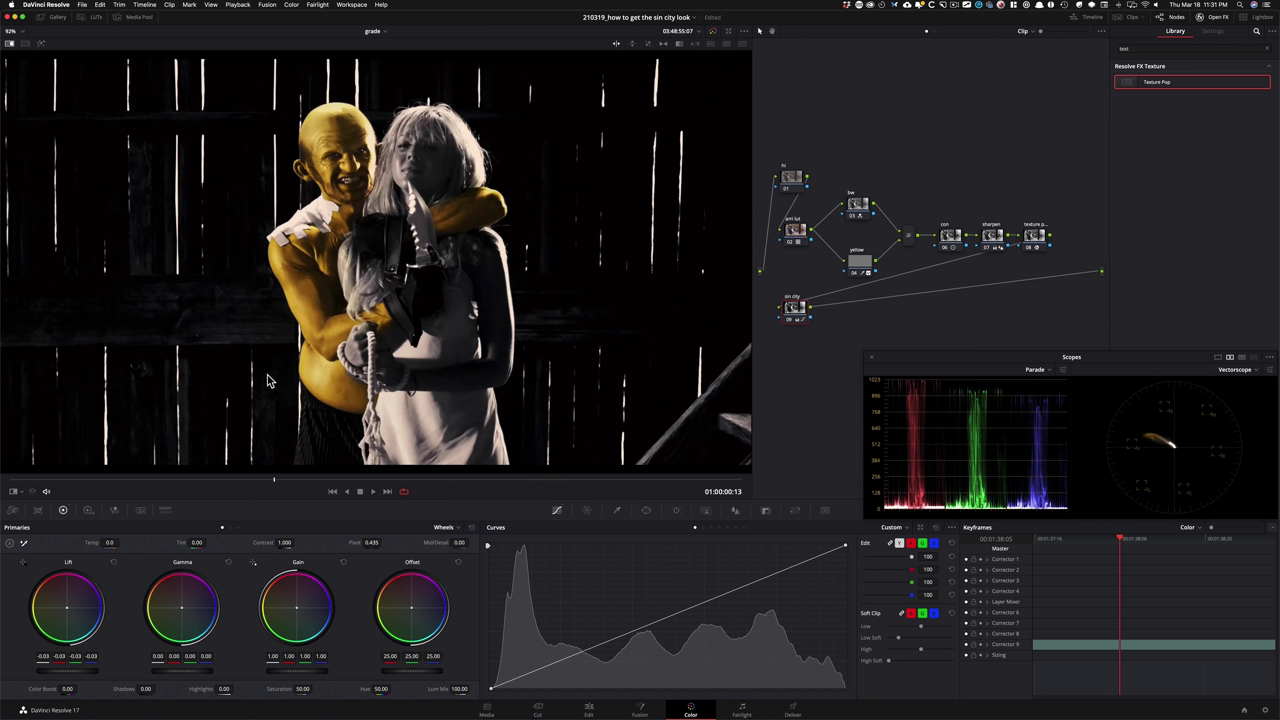
{"action": "key", "text": "super+w"}
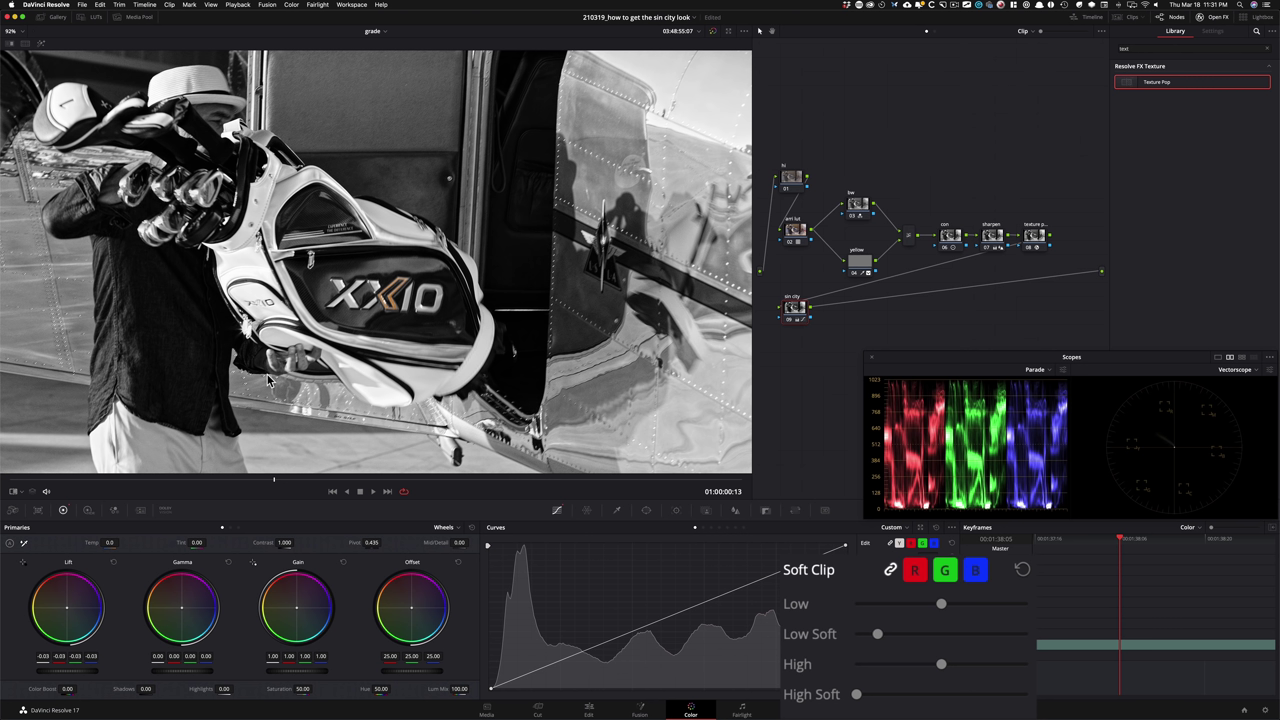
Step: Compare the shot with the sin city node disabled and enabled, and check it against the reference still again
{"action": "key", "text": "super+d"}
{"action": "key", "text": "super+d"}
{"action": "key", "text": "super+d"}
{"action": "key", "text": "super+d"}
{"action": "key", "text": "super+d"}
{"action": "key", "text": "super+d"}
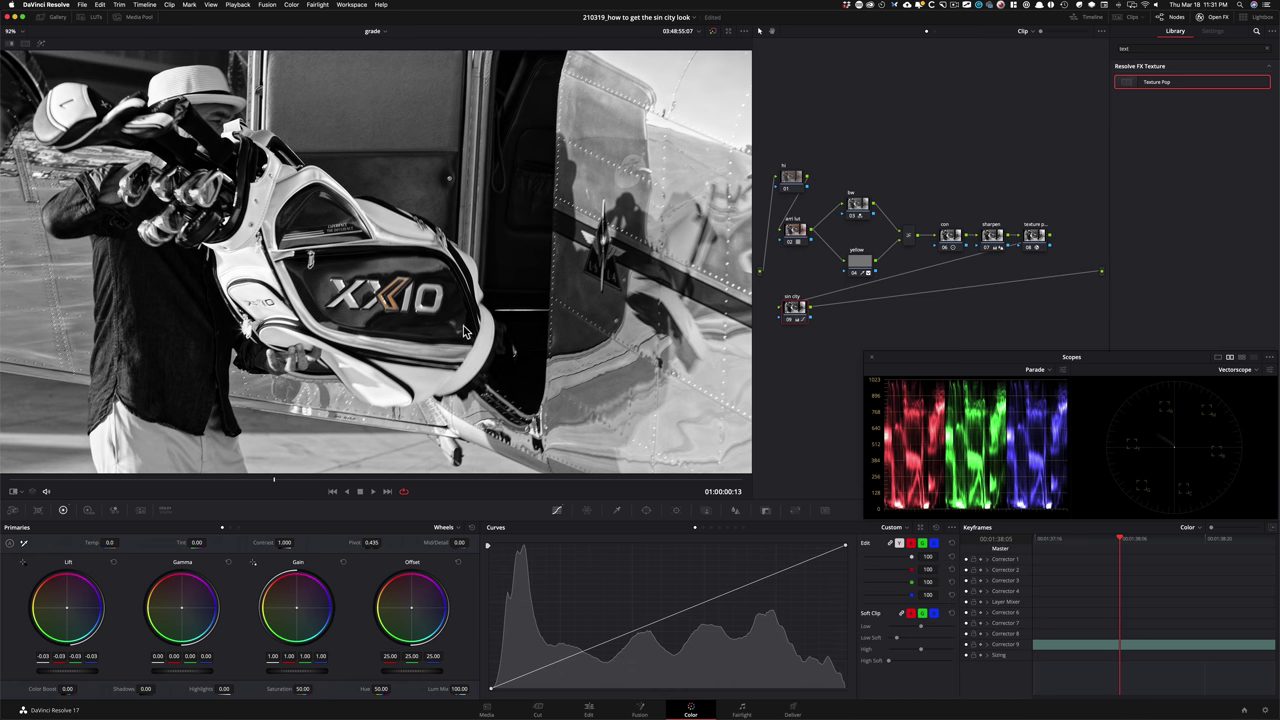
{"action": "key", "text": "super+w"}
{"action": "key", "text": "super+w"}
{"action": "key", "text": "super+w"}
{"action": "key", "text": "super+w"}
{"action": "key", "text": "super+w"}
{"action": "key", "text": "super+w"}
Step: Show the primaries as bars, set the sin city node's gain to red 1.03, green 0.99 and blue 0.99, and compare with the reference still
{"action": "left_click", "coordinate": [231, 527]}
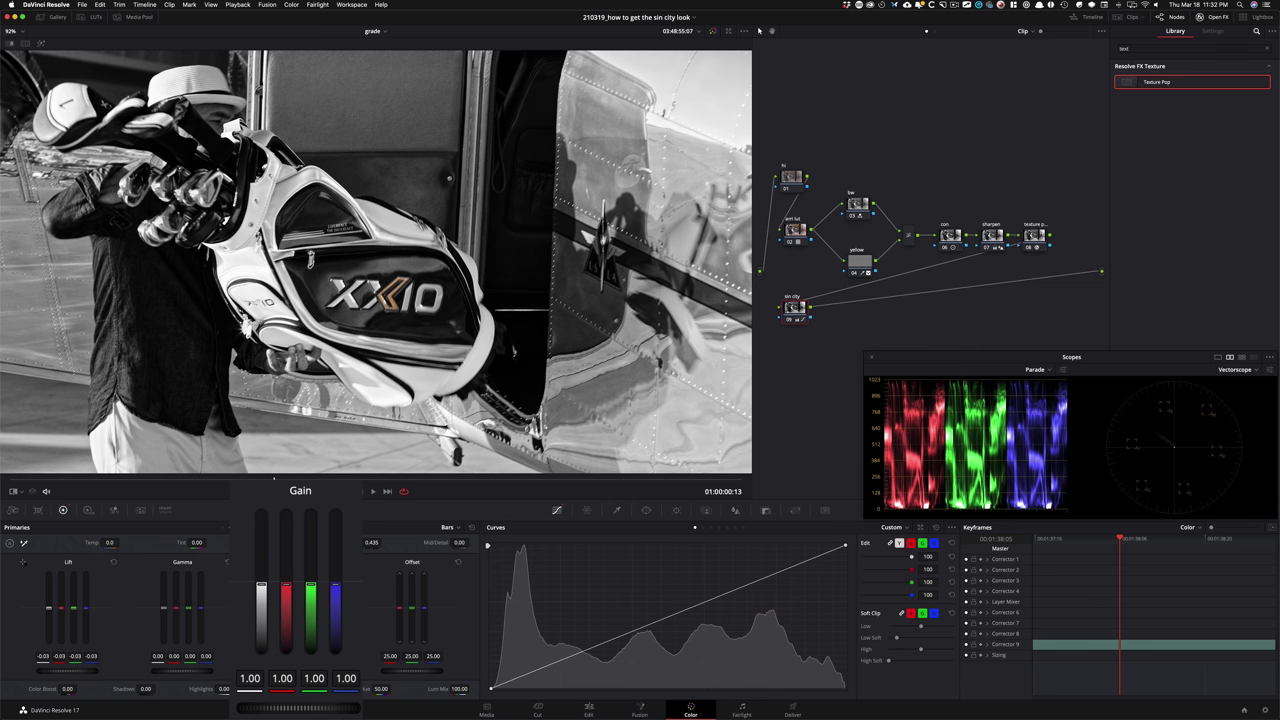
{"action": "left_click_drag", "start_coordinate": [286, 584], "coordinate": [286, 581]}
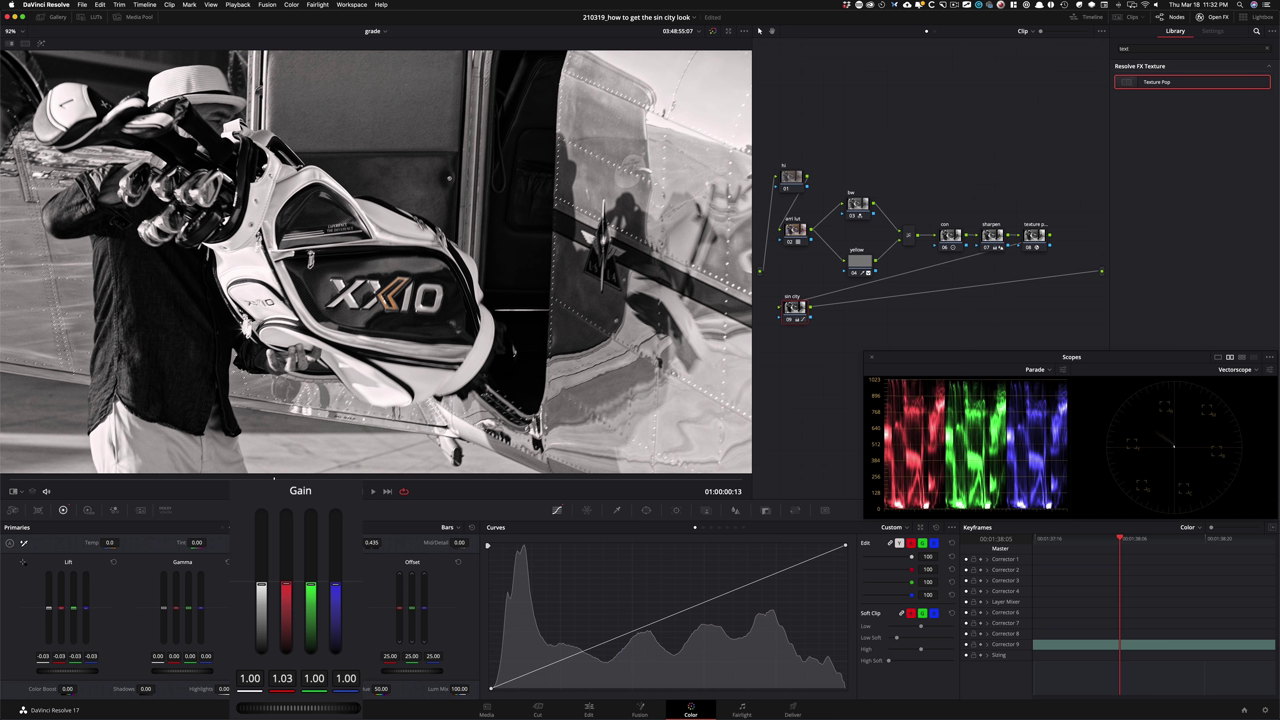
{"action": "left_click_drag", "start_coordinate": [346, 678], "coordinate": [343, 678]}
{"action": "left_click_drag", "start_coordinate": [314, 678], "coordinate": [308, 678]}
{"action": "key", "text": "ctrl+w"}
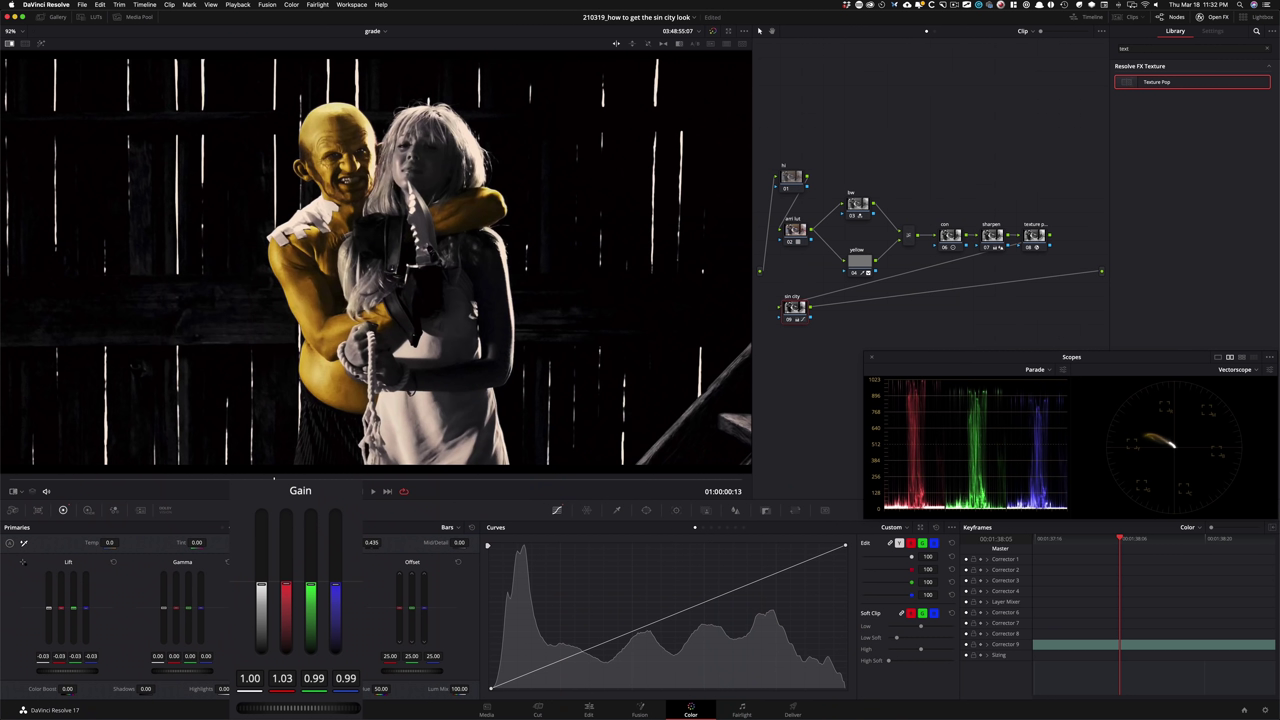
{"action": "key", "text": "ctrl+w"}
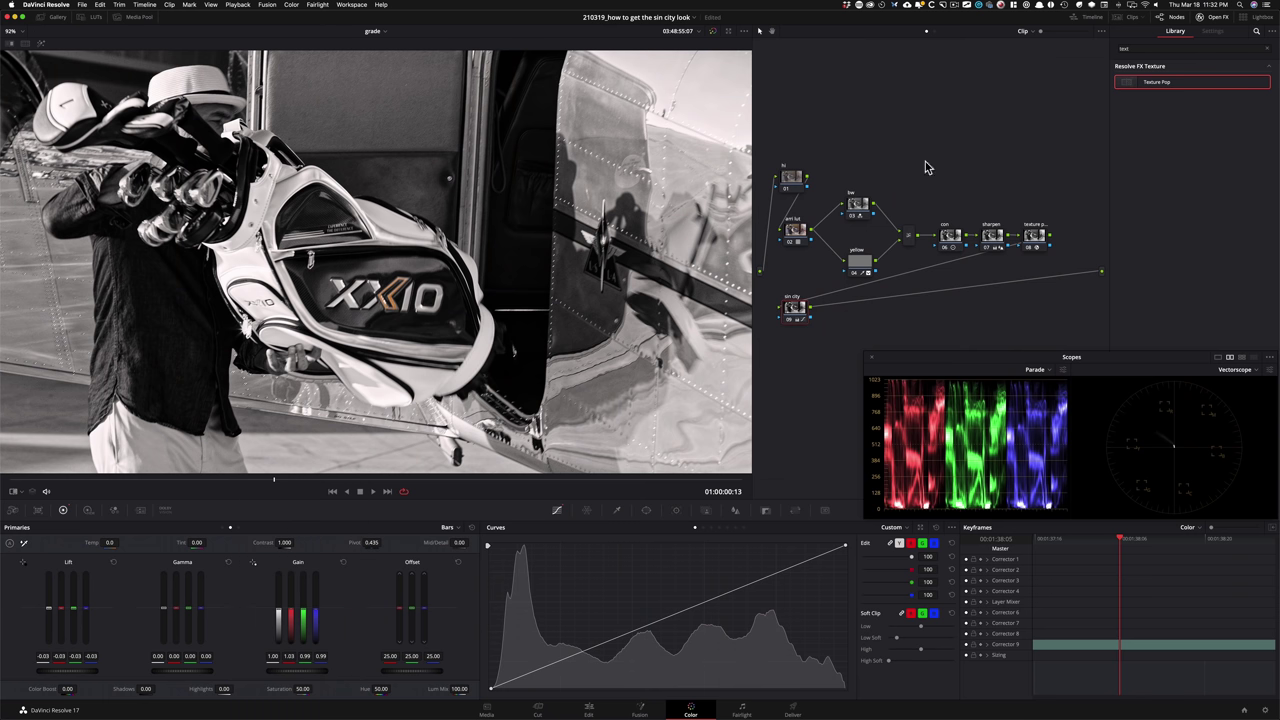
Step: On node 01, qualify the highlights with luminance low 62.7 and L. Soft 6.3, set gamma to -0.01 and gain to 0.95, and compare
{"action": "left_click", "coordinate": [791, 180]}
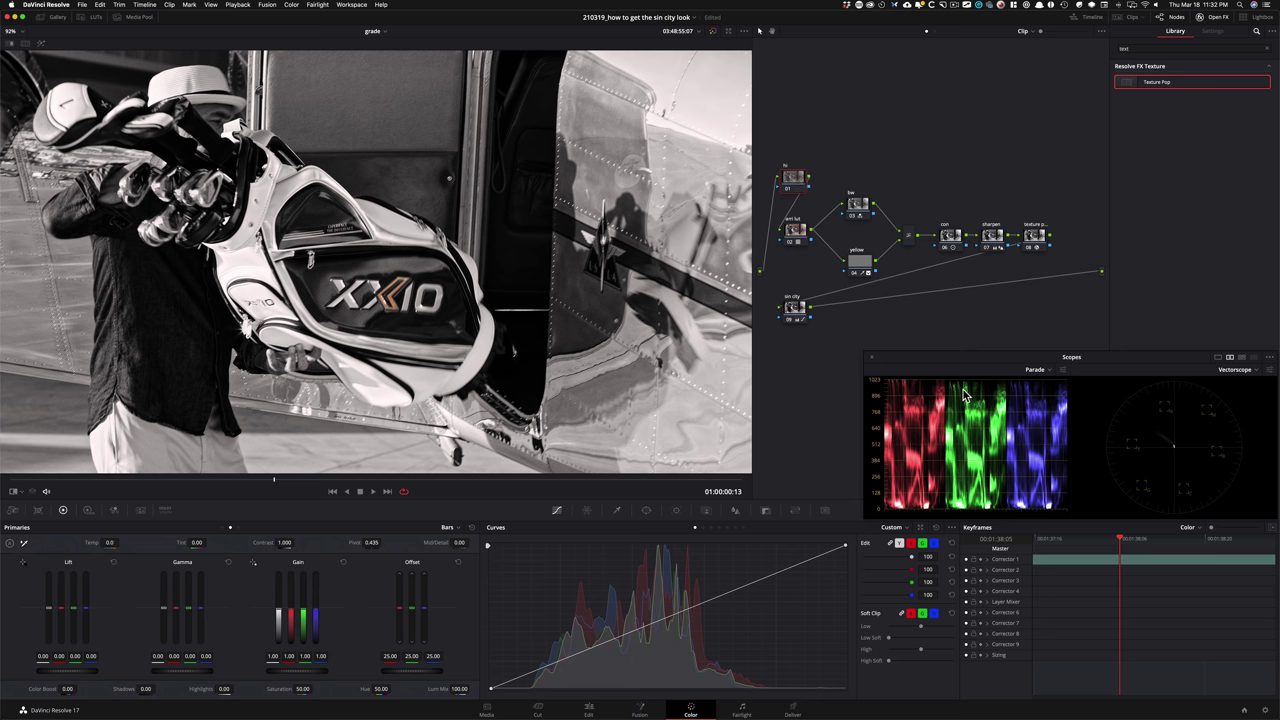
{"action": "key", "text": "q"}
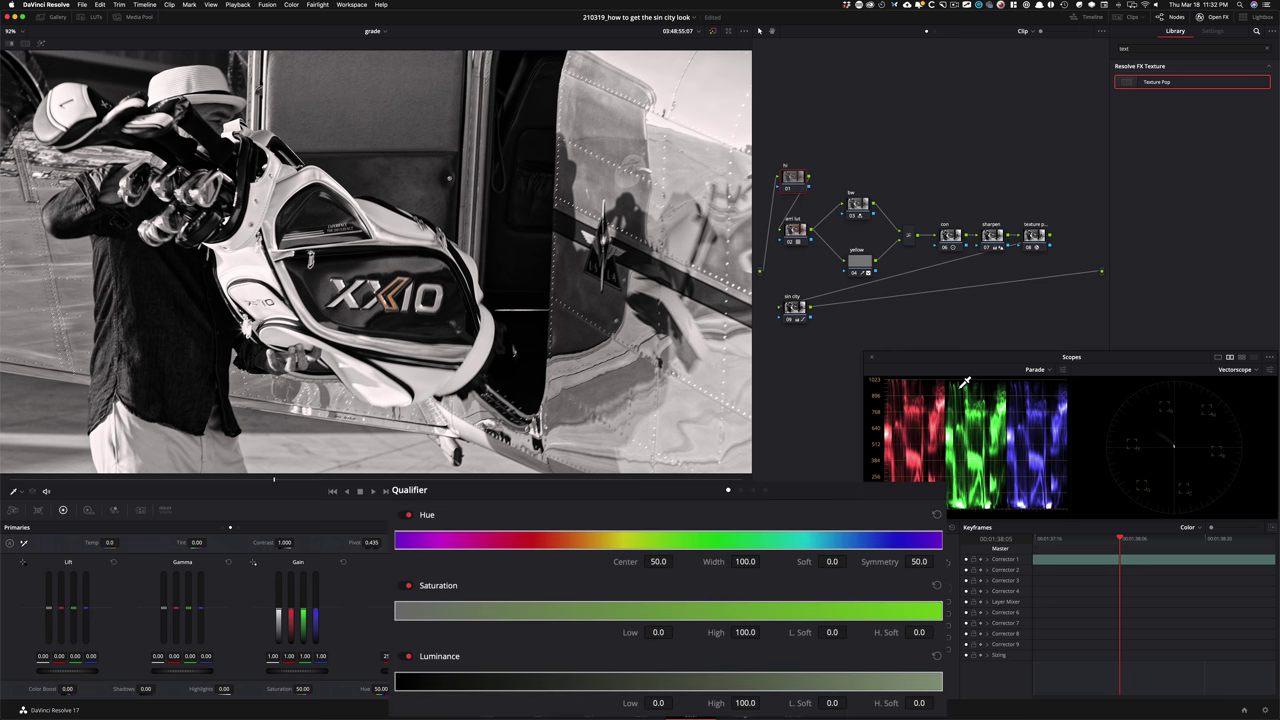
{"action": "key", "text": "shift+h"}
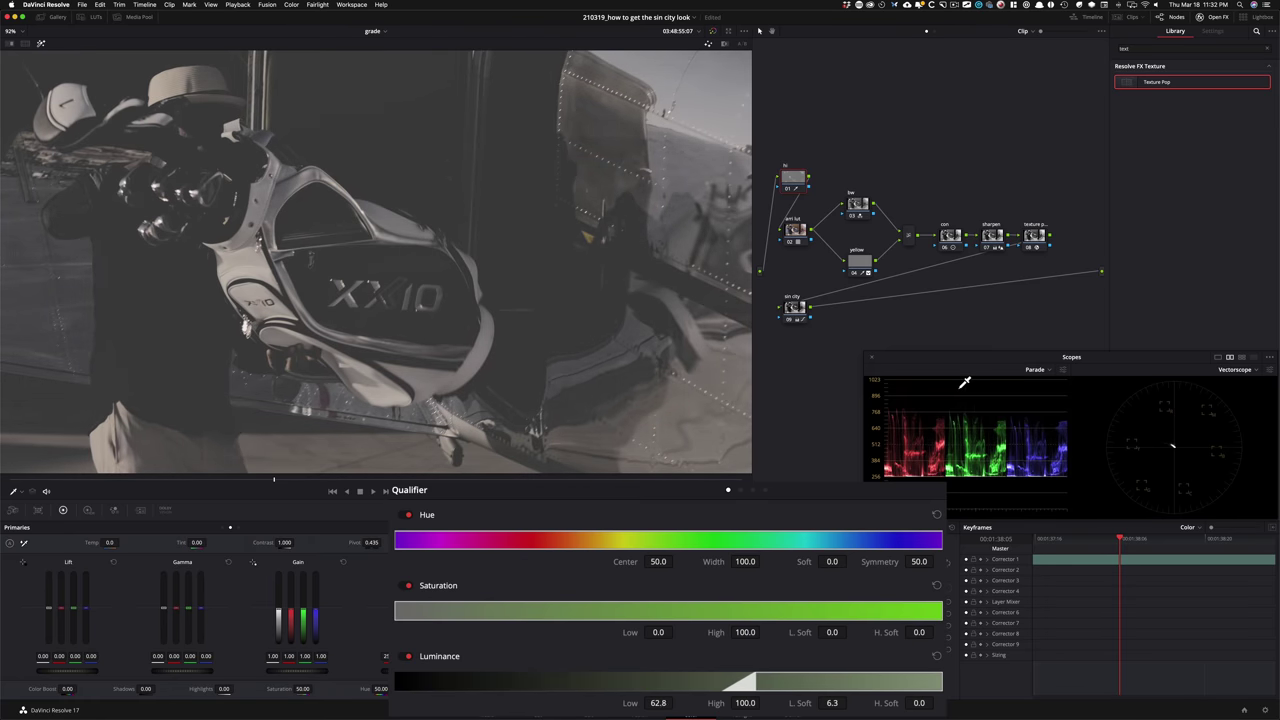
{"action": "key", "text": "shift+h"}
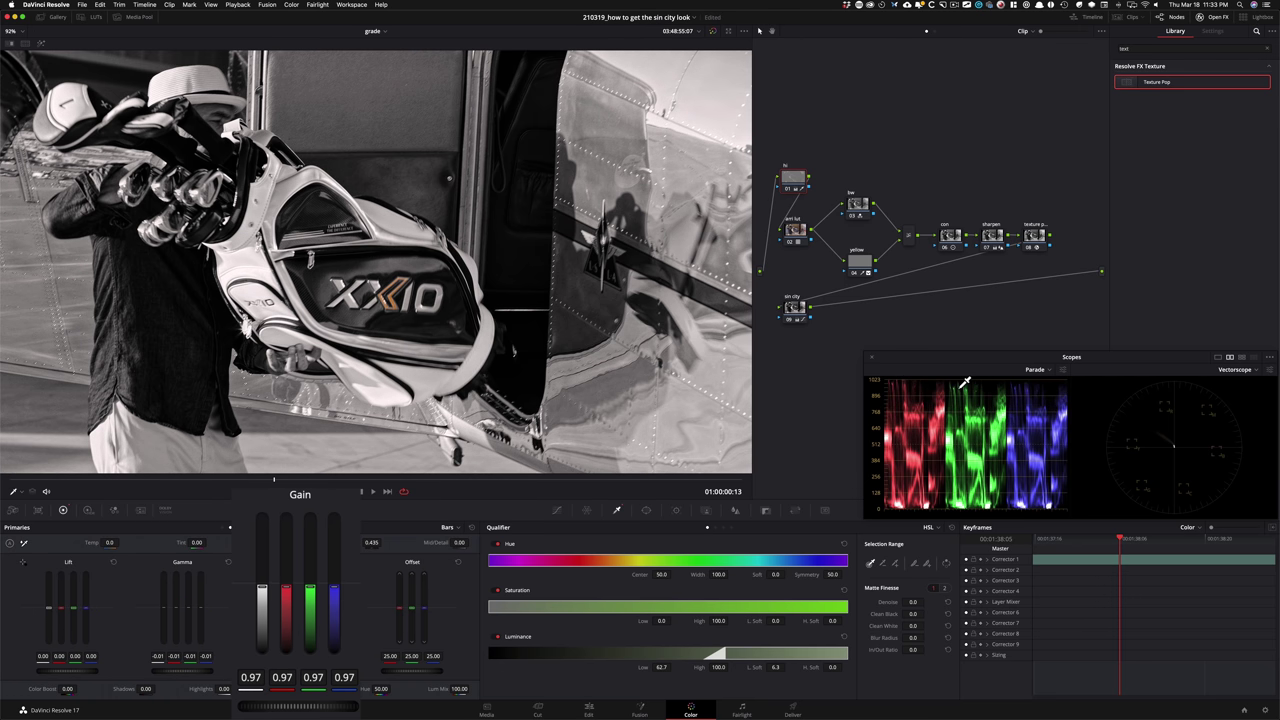
{"action": "key", "text": "super+d"}
{"action": "key", "text": "super+d"}
{"action": "key", "text": "super+w"}
{"action": "key", "text": "super+w"}
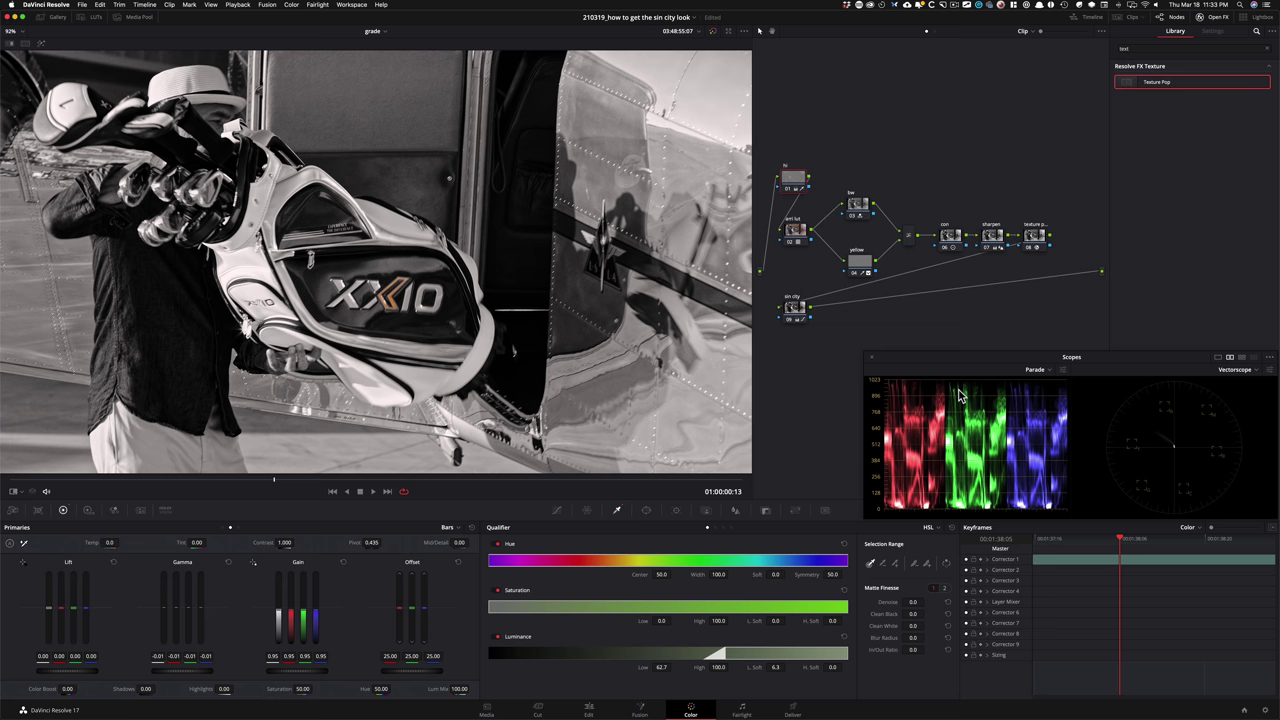
Step: Set the sin city node's gain to green 0.97 and blue 0.94 while checking the tint against the reference still
{"action": "left_click", "coordinate": [799, 321]}
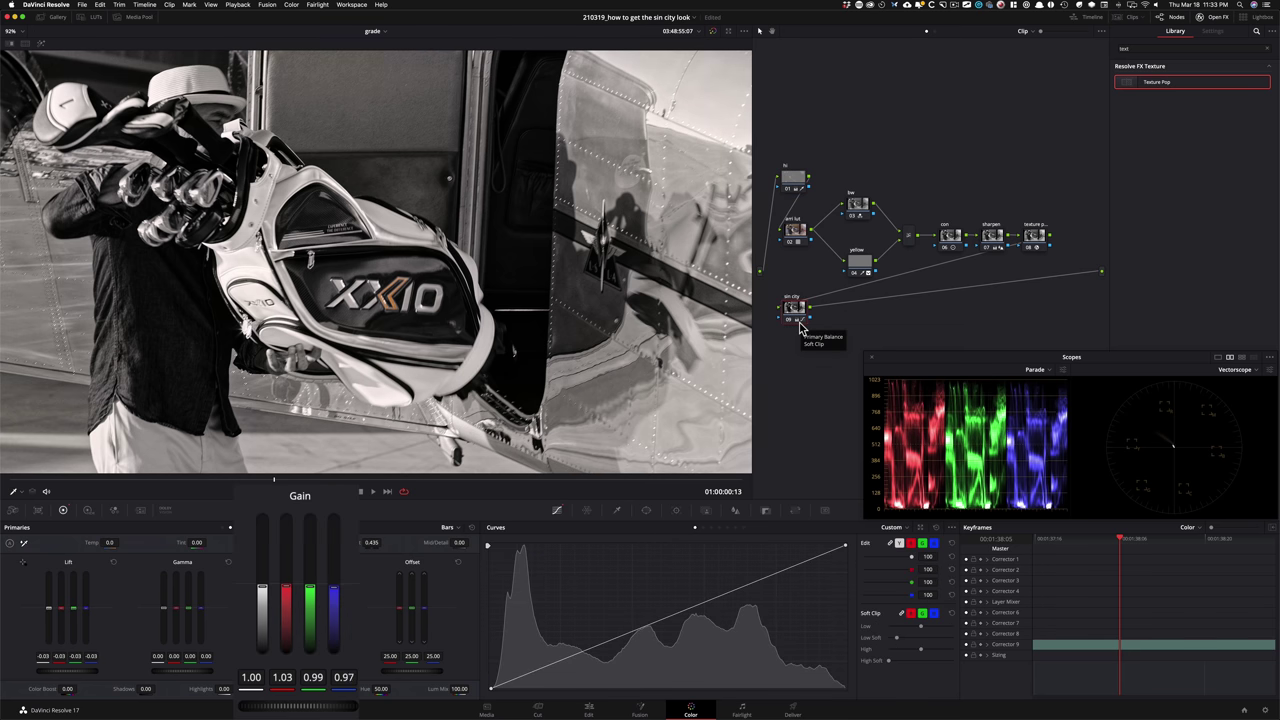
{"action": "key", "text": "super+w"}
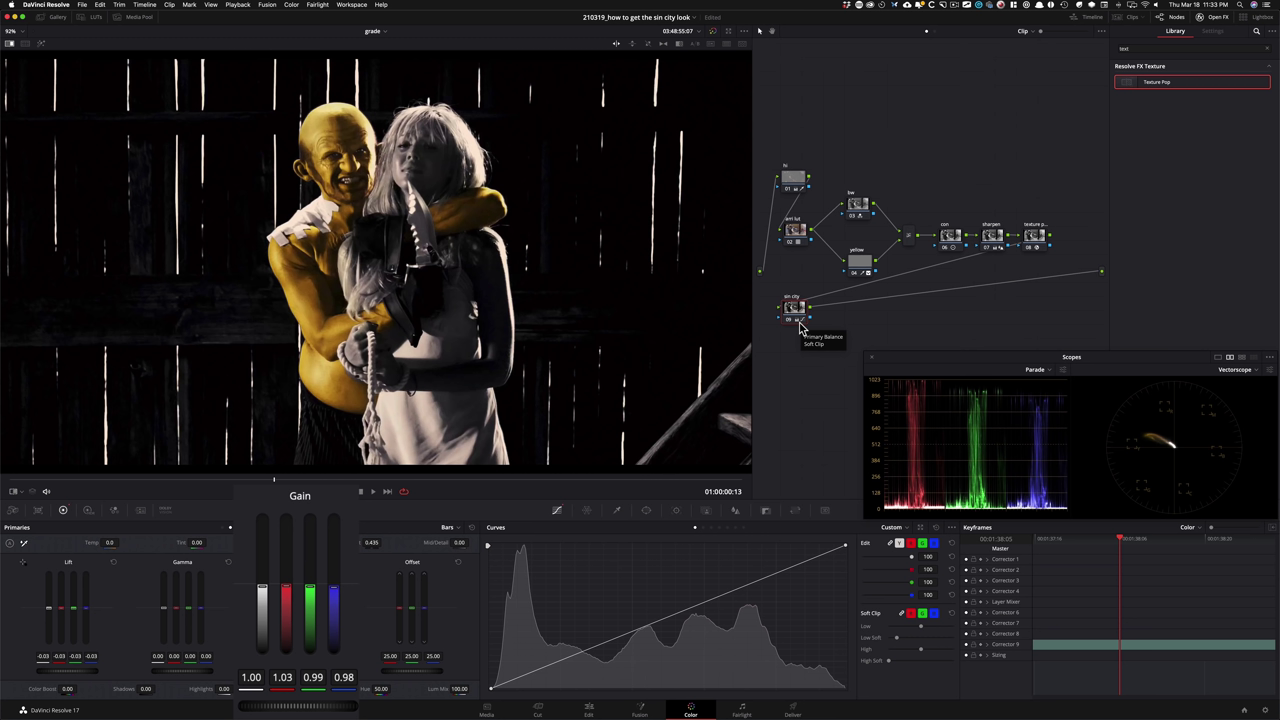
{"action": "key", "text": "ctrl+w"}
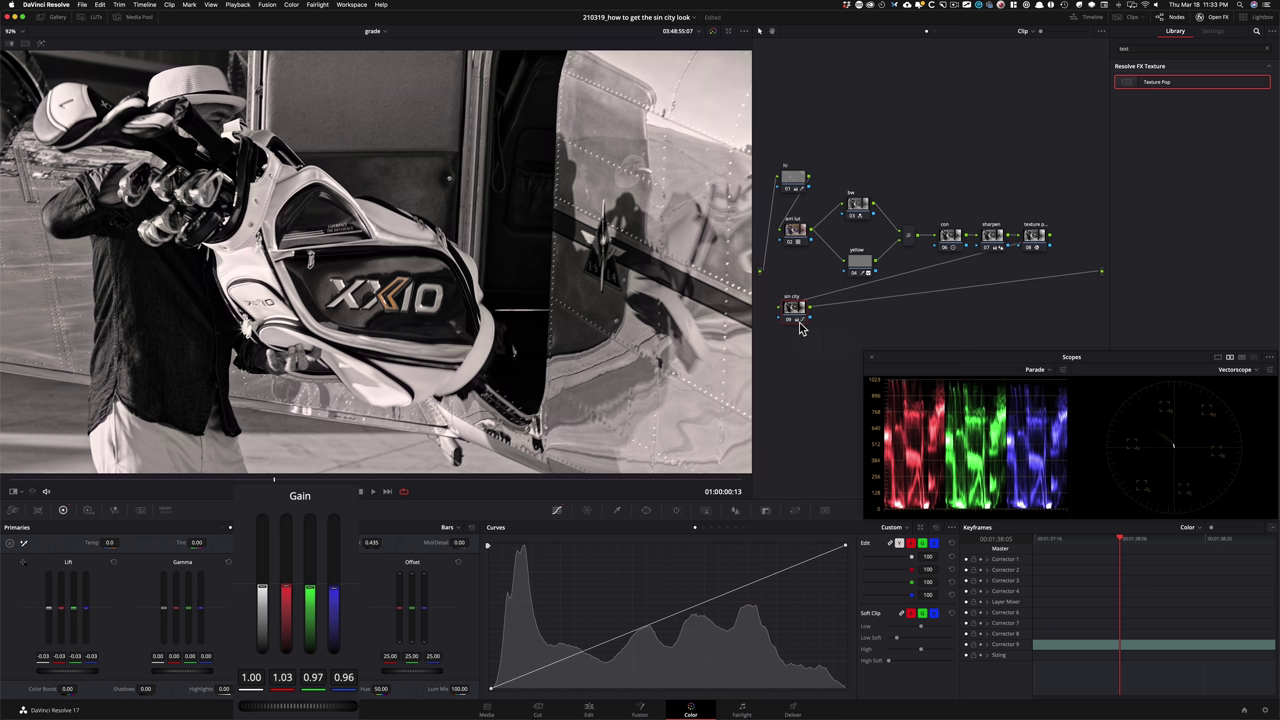
{"action": "key", "text": "super+w"}
{"action": "key", "text": "super+w"}
Step: View the shot beside the selected still in split screen and compare with the sin city node disabled and enabled
{"action": "left_click", "coordinate": [25, 43]}
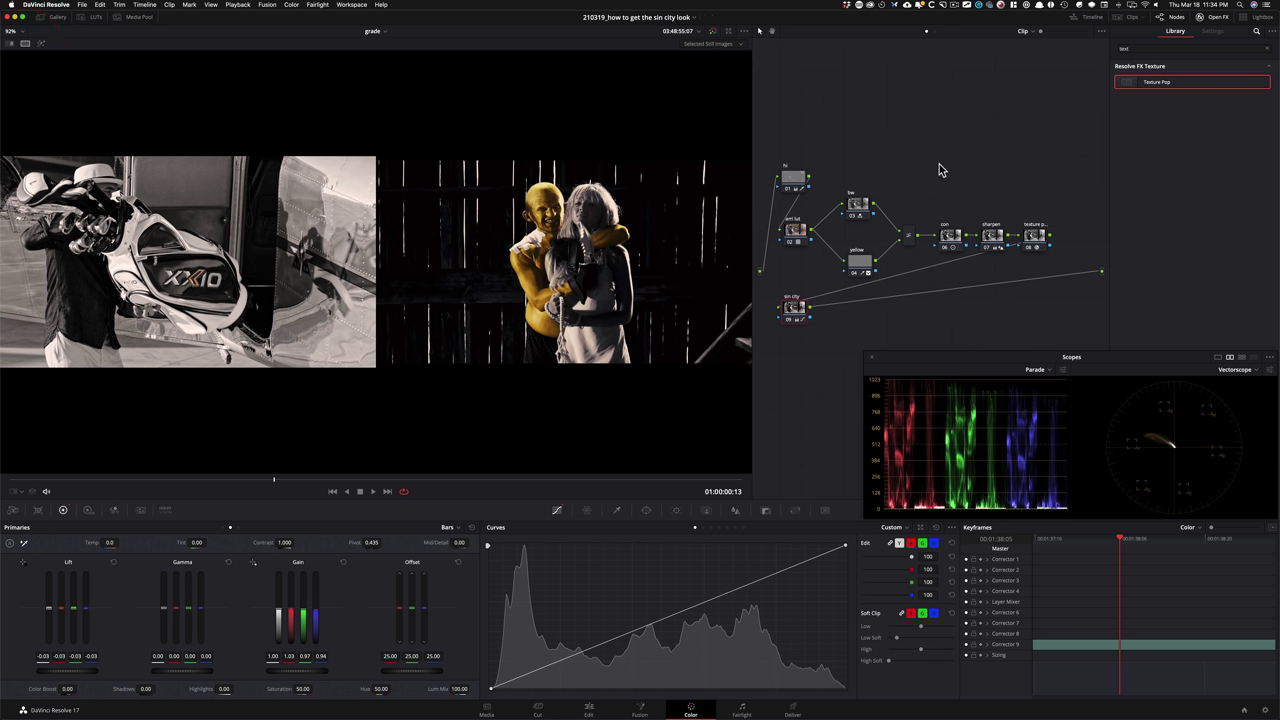
{"action": "key", "text": "ctrl+d"}
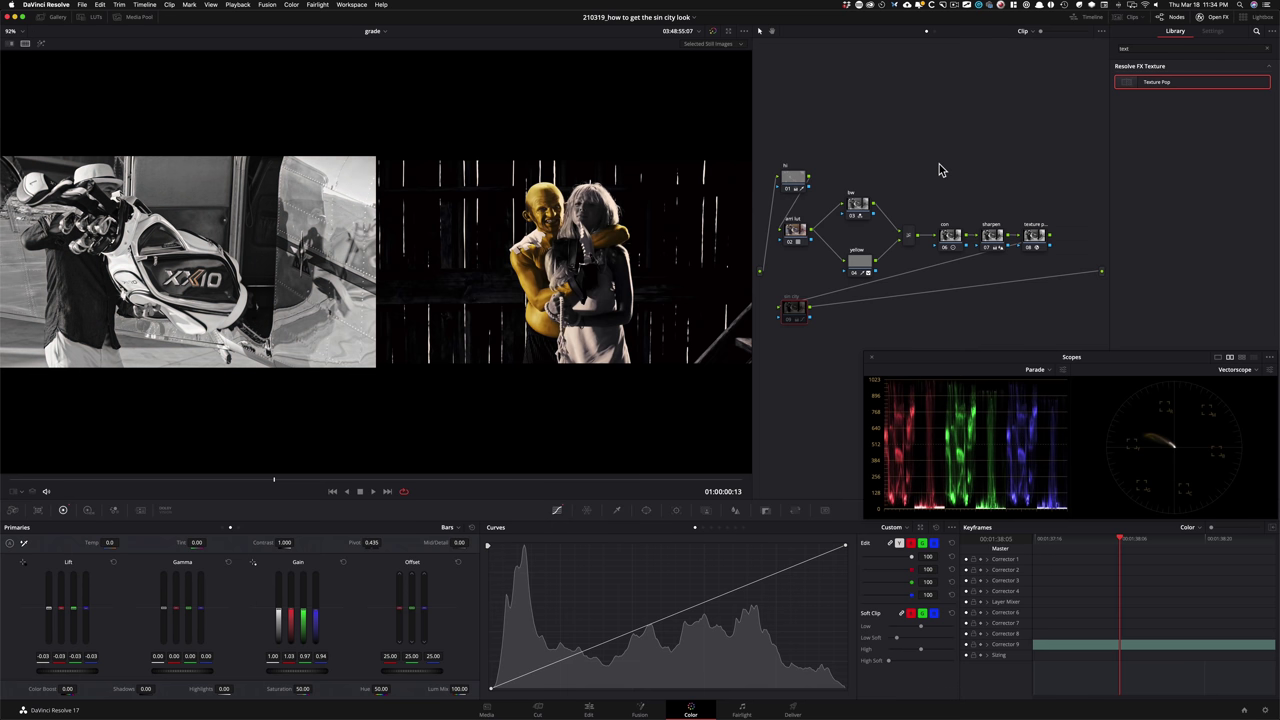
{"action": "key", "text": "ctrl+d"}
{"action": "key", "text": "ctrl+d"}
{"action": "key", "text": "ctrl+d"}
{"action": "key", "text": "ctrl+d"}
{"action": "key", "text": "ctrl+d"}
Step: Wipe the reference still against the shot and shift the wipe boundary to compare the bag's whites with the characters
{"action": "key", "text": "super+alt+w"}
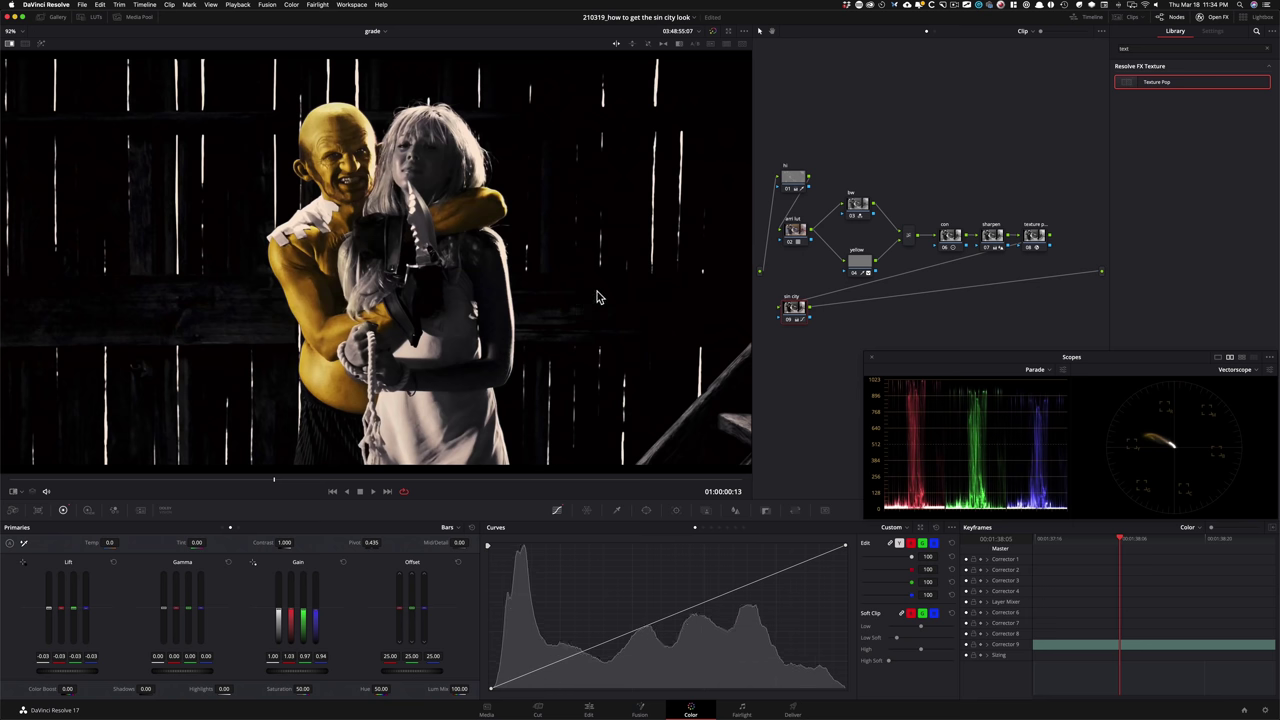
{"action": "key", "text": "super+alt+w"}
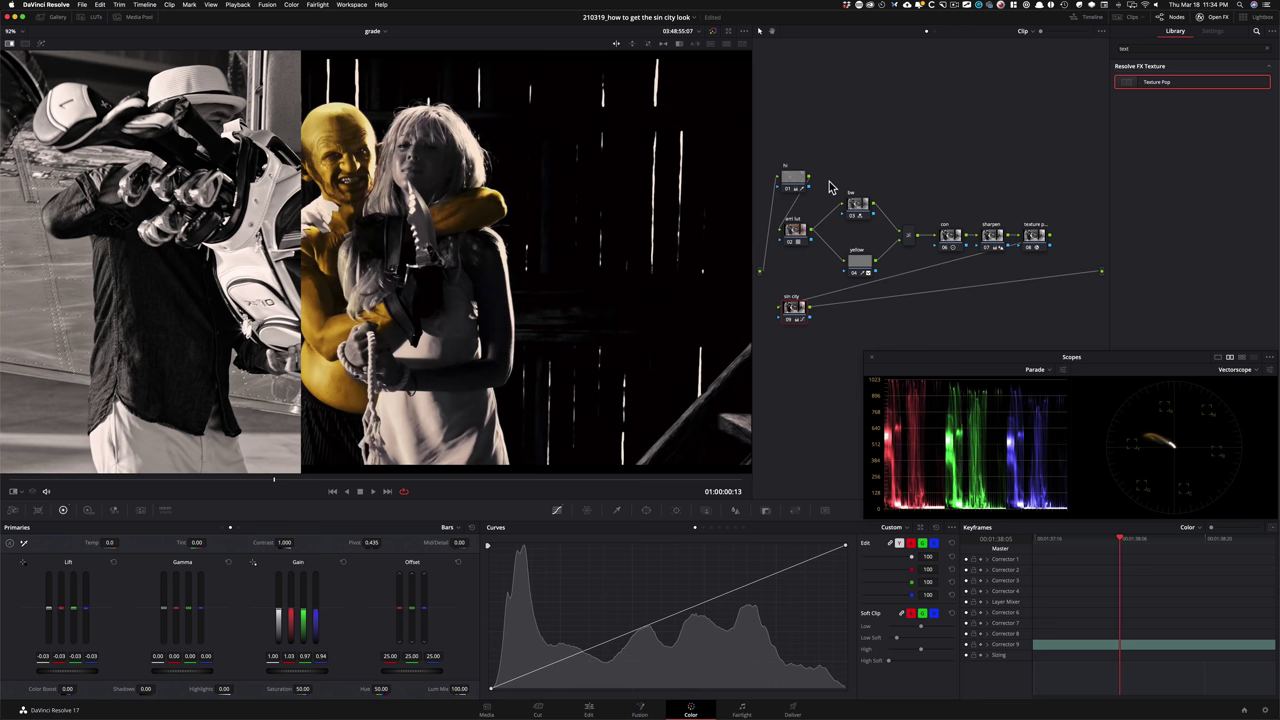
{"action": "left_click_drag", "start_coordinate": [262, 125], "coordinate": [269, 126]}
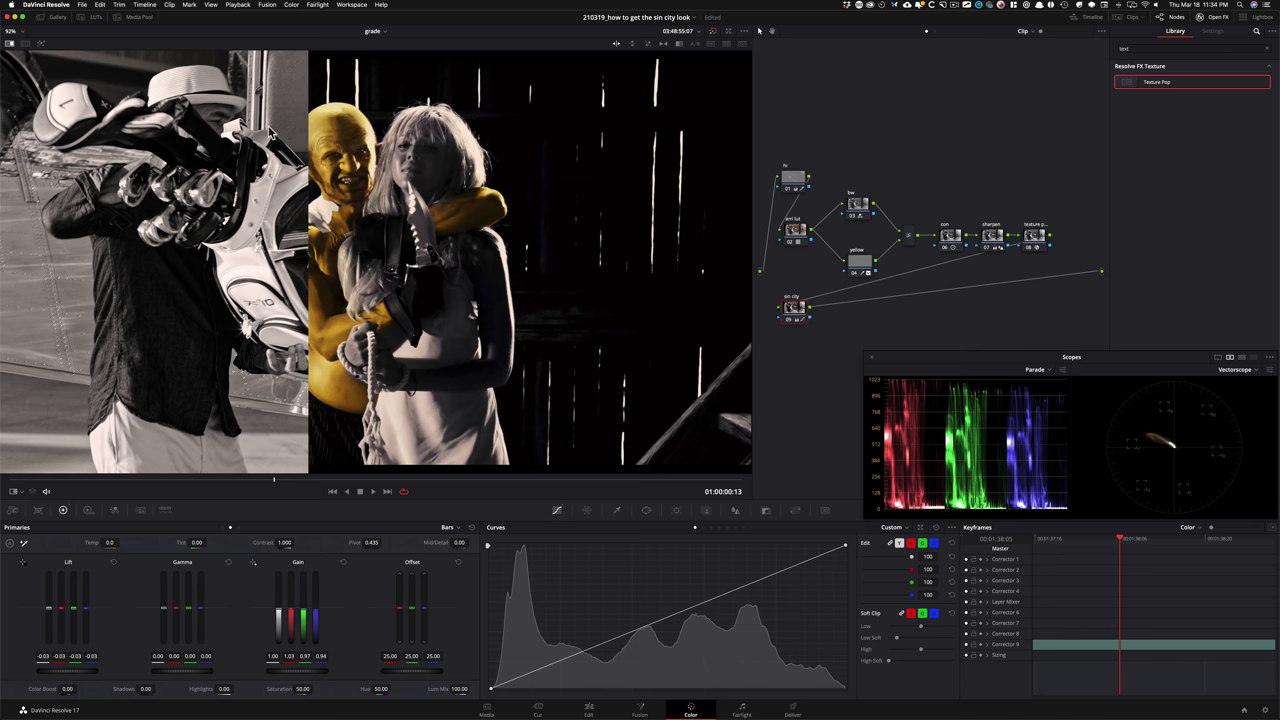
{"action": "left_click_drag", "start_coordinate": [458, 316], "coordinate": [492, 291]}
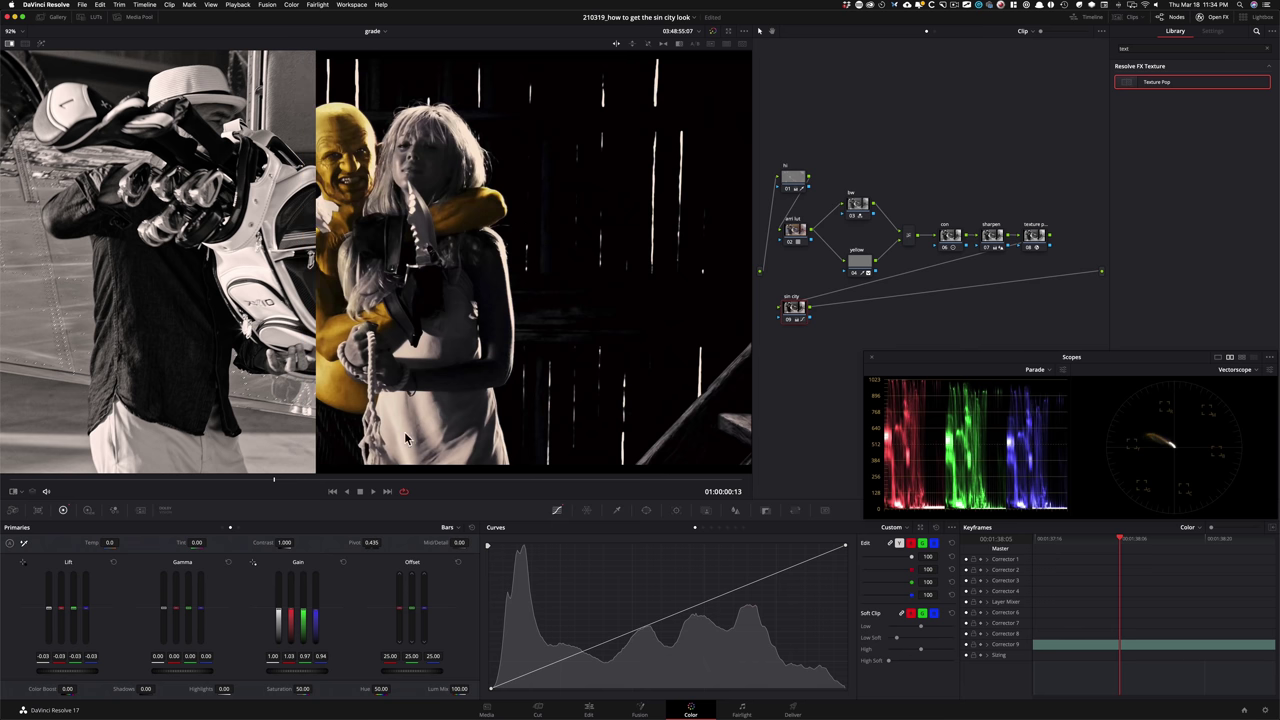
{"action": "left_click_drag", "start_coordinate": [452, 426], "coordinate": [421, 414]}
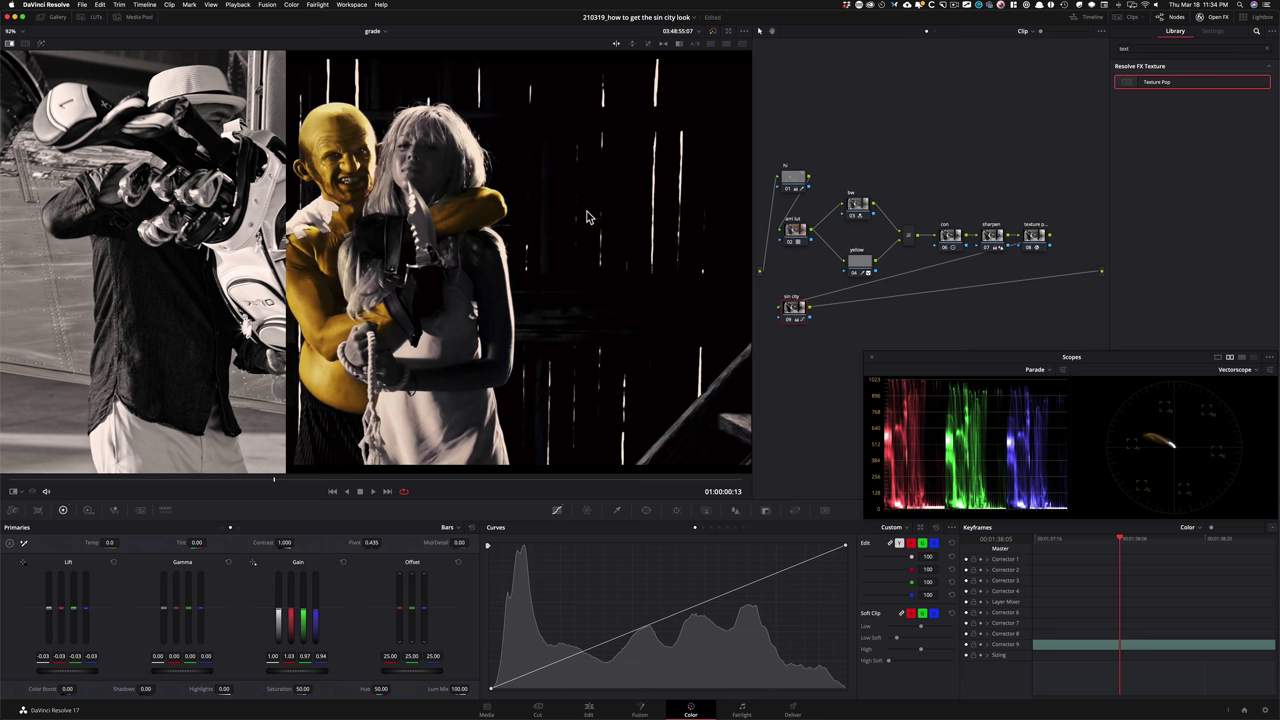
Step: Lower node 01's gain to 0.91 and set the sin city node's gain to red 1.05 and blue 0.92
{"action": "key", "text": "alt+shift+apostrophe"}
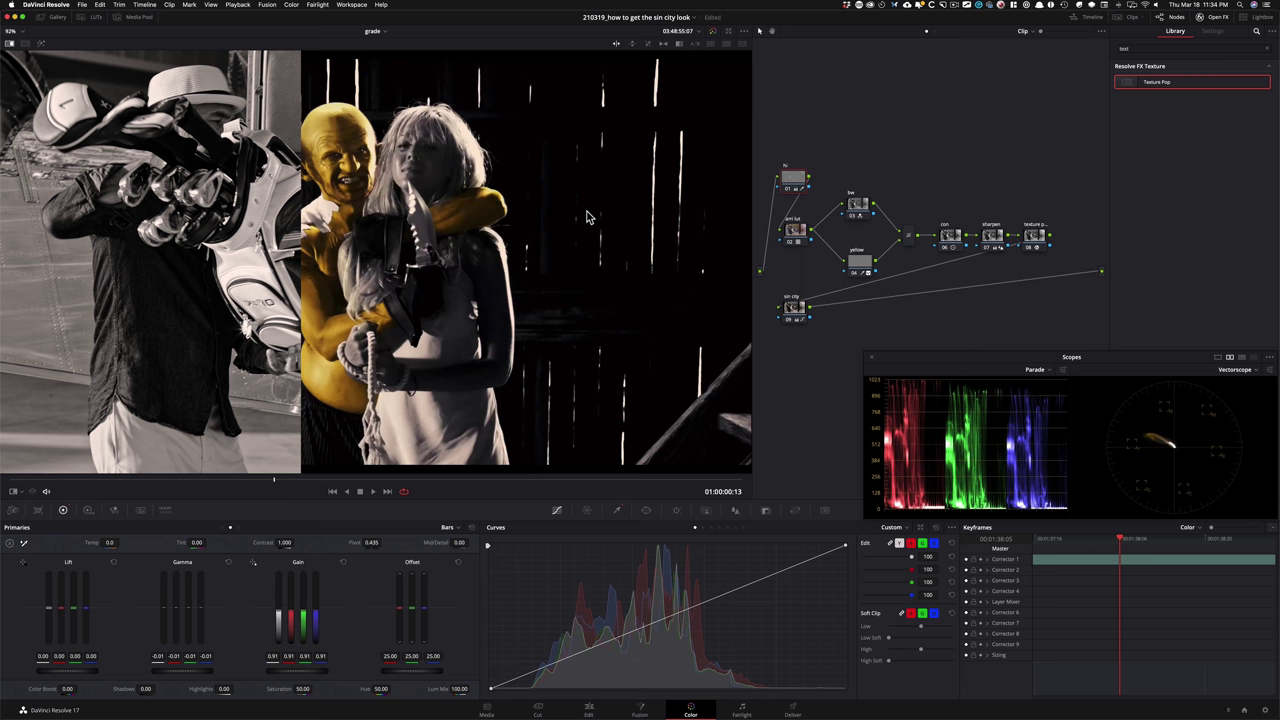
{"action": "key", "text": "shift+semicolon"}
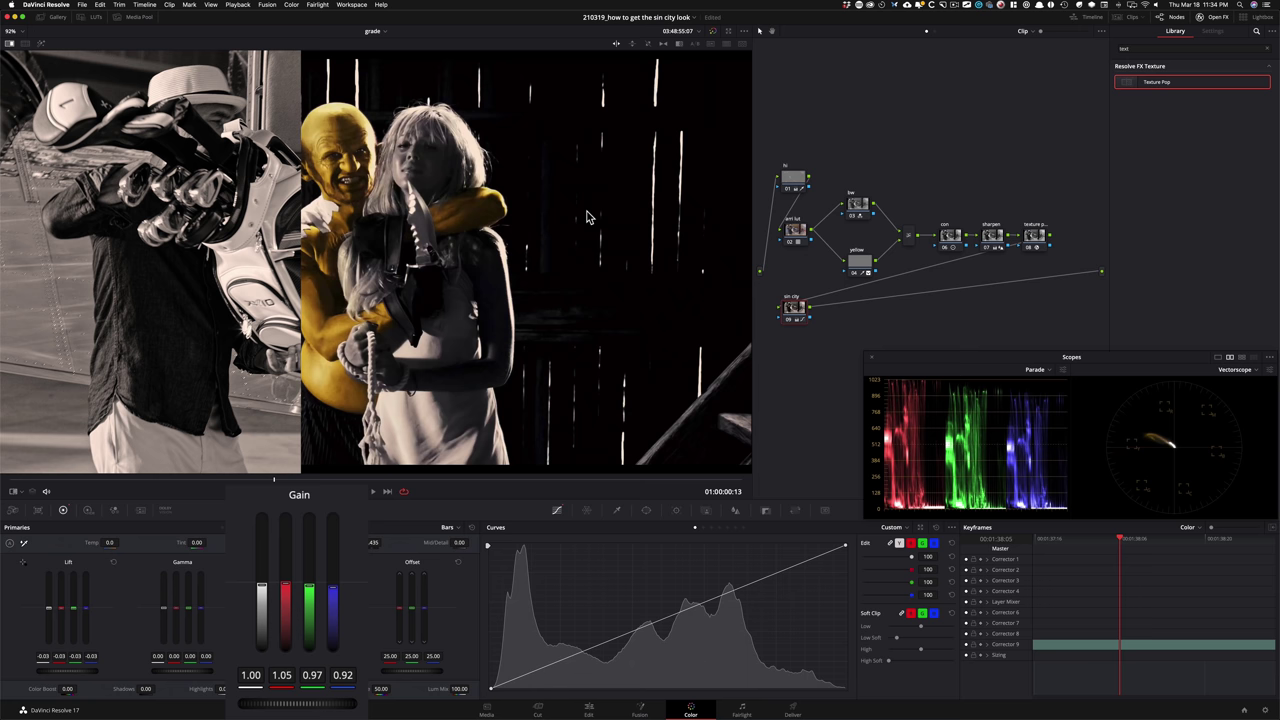
Step: Draw annotation strokes linking the bag's whites to the yellow character's white shirt, comparing with the sin city node disabled and enabled
{"action": "key", "text": "super+Tab"}
{"action": "key", "text": "super+Tab"}
{"action": "key", "text": "super+Tab"}
{"action": "key", "text": "super+Tab"}
{"action": "key", "text": "super+Tab"}
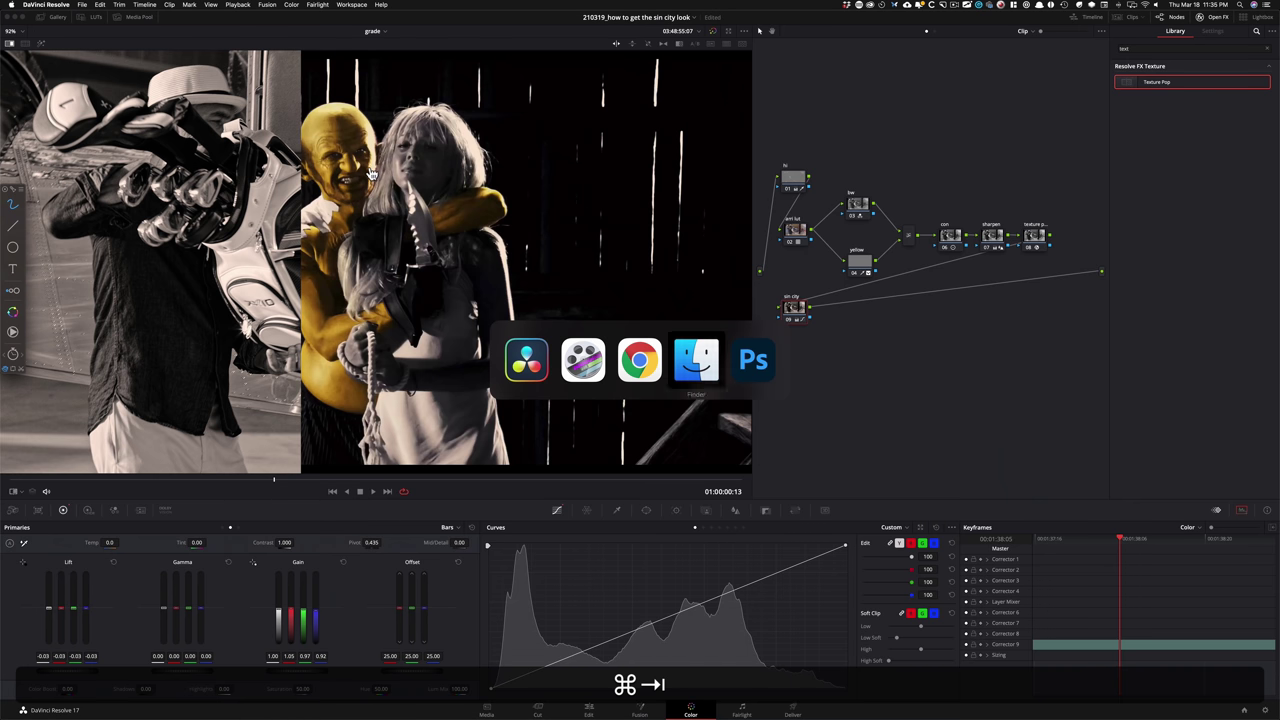
{"action": "left_click_drag", "start_coordinate": [325, 208], "coordinate": [262, 257]}
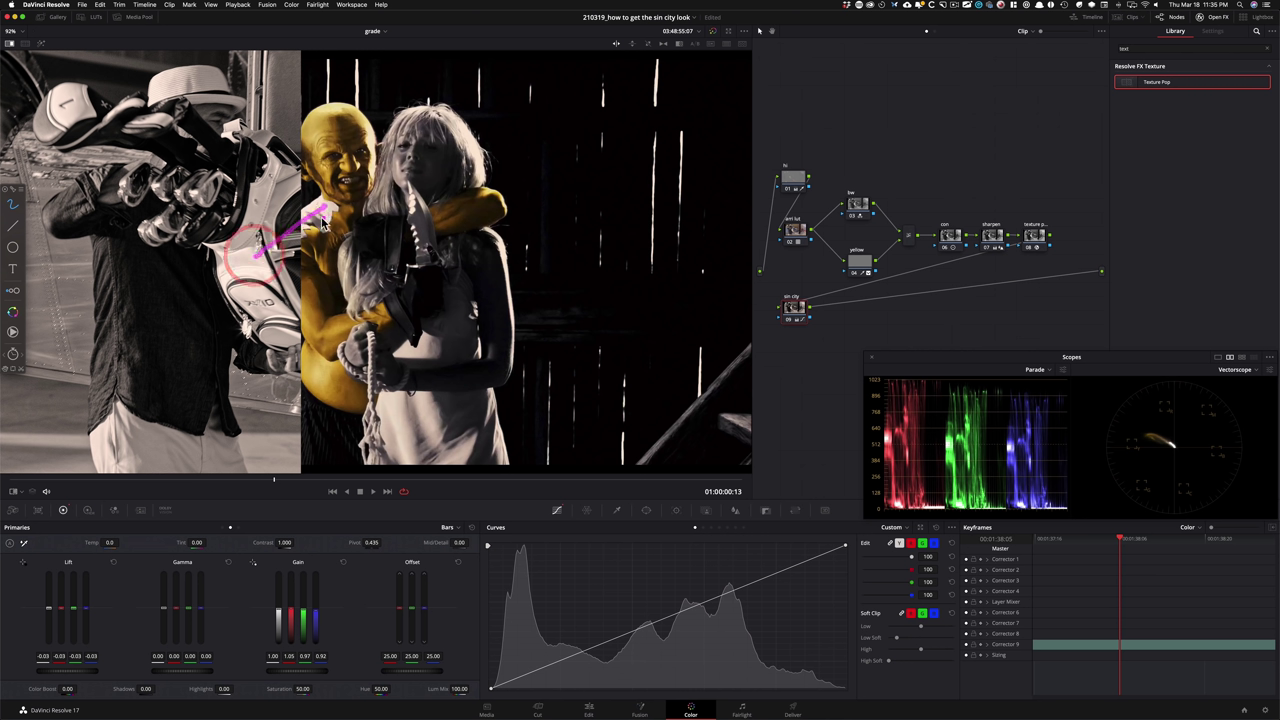
{"action": "left_click_drag", "start_coordinate": [325, 209], "coordinate": [256, 257]}
{"action": "key", "text": "super+d"}
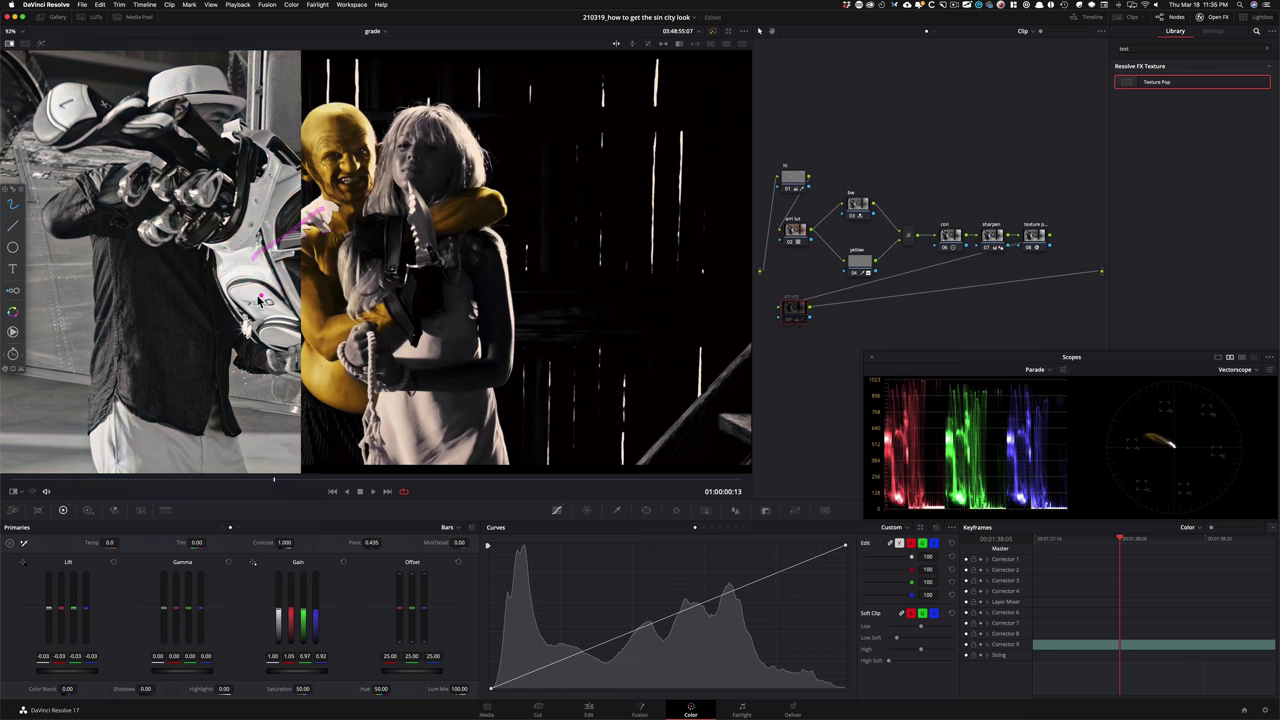
{"action": "left_click_drag", "start_coordinate": [256, 262], "coordinate": [320, 211]}
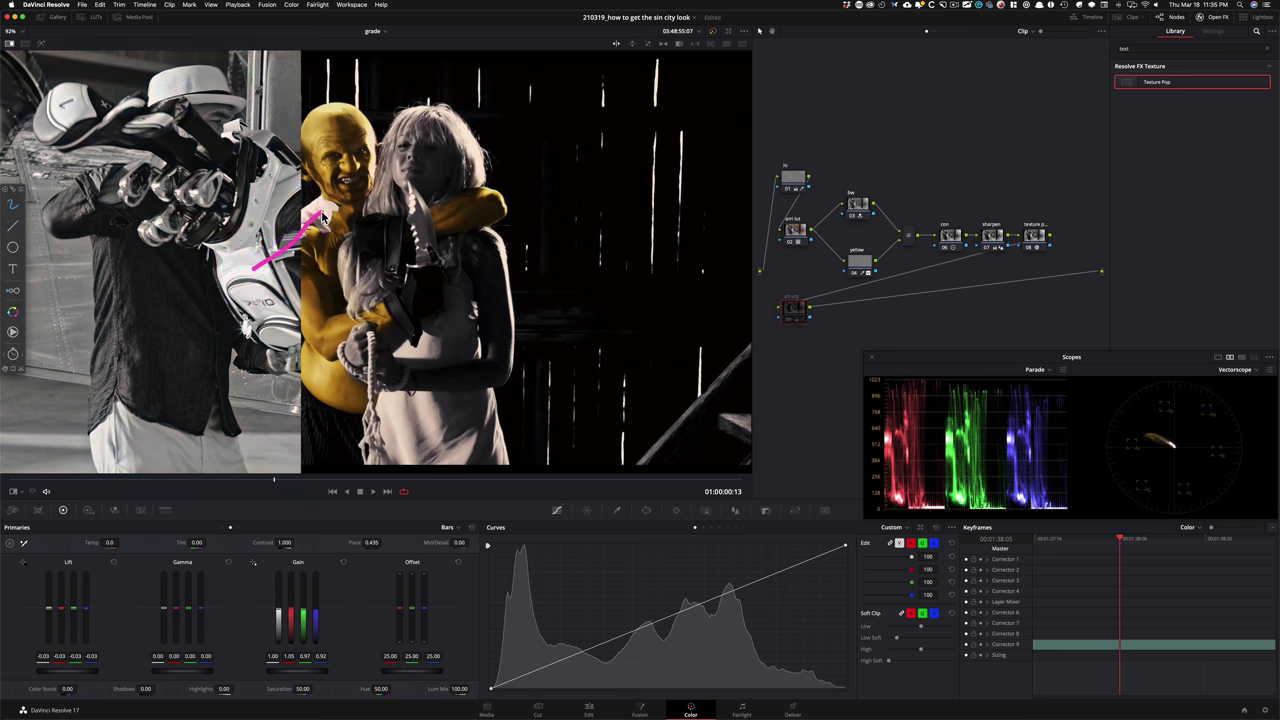
{"action": "key", "text": "super+d"}
{"action": "left_click_drag", "start_coordinate": [252, 258], "coordinate": [325, 210]}
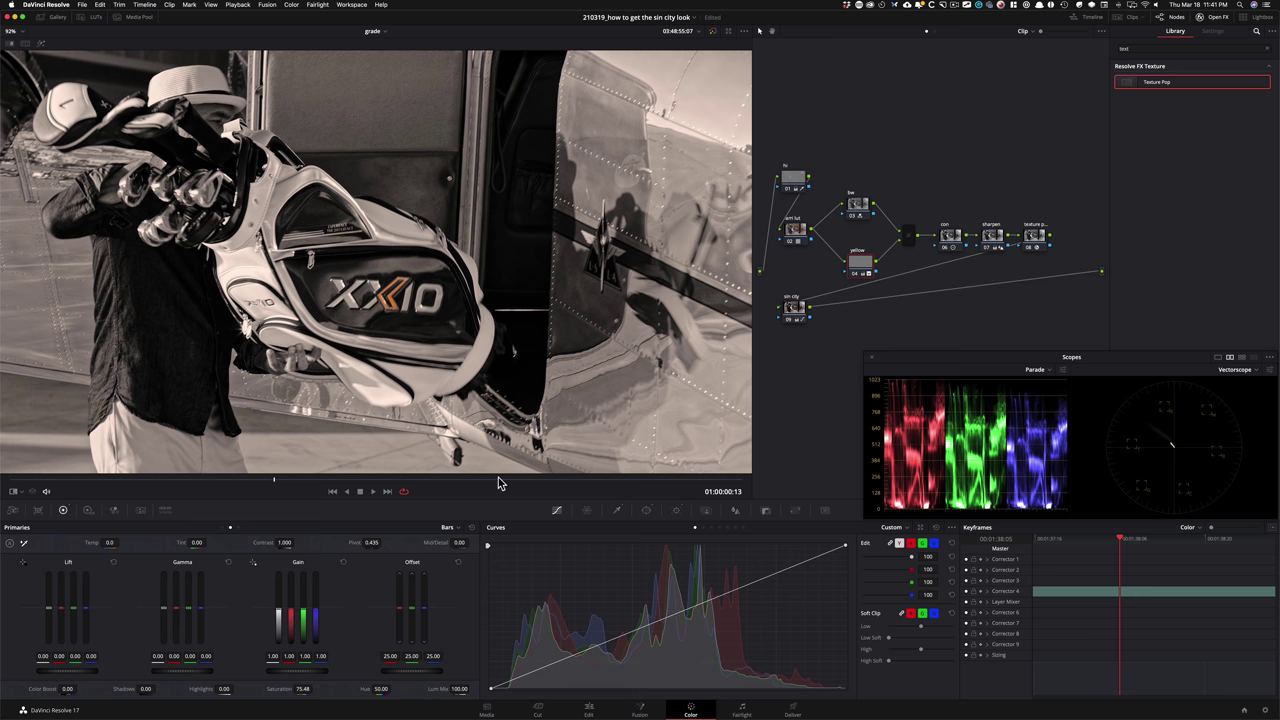
Step: Scrub the clip to timecode 01:00:01:10 to check the logo on another frame
{"action": "left_click", "coordinate": [257, 481]}
{"action": "mouse_move", "coordinate": [257, 484]}
{"action": "left_mouse_down"}
{"action": "mouse_move", "coordinate": [3, 490]}
{"action": "mouse_move", "coordinate": [721, 479]}
{"action": "mouse_move", "coordinate": [703, 481]}
{"action": "left_mouse_up"}
{"action": "left_click", "coordinate": [408, 471]}
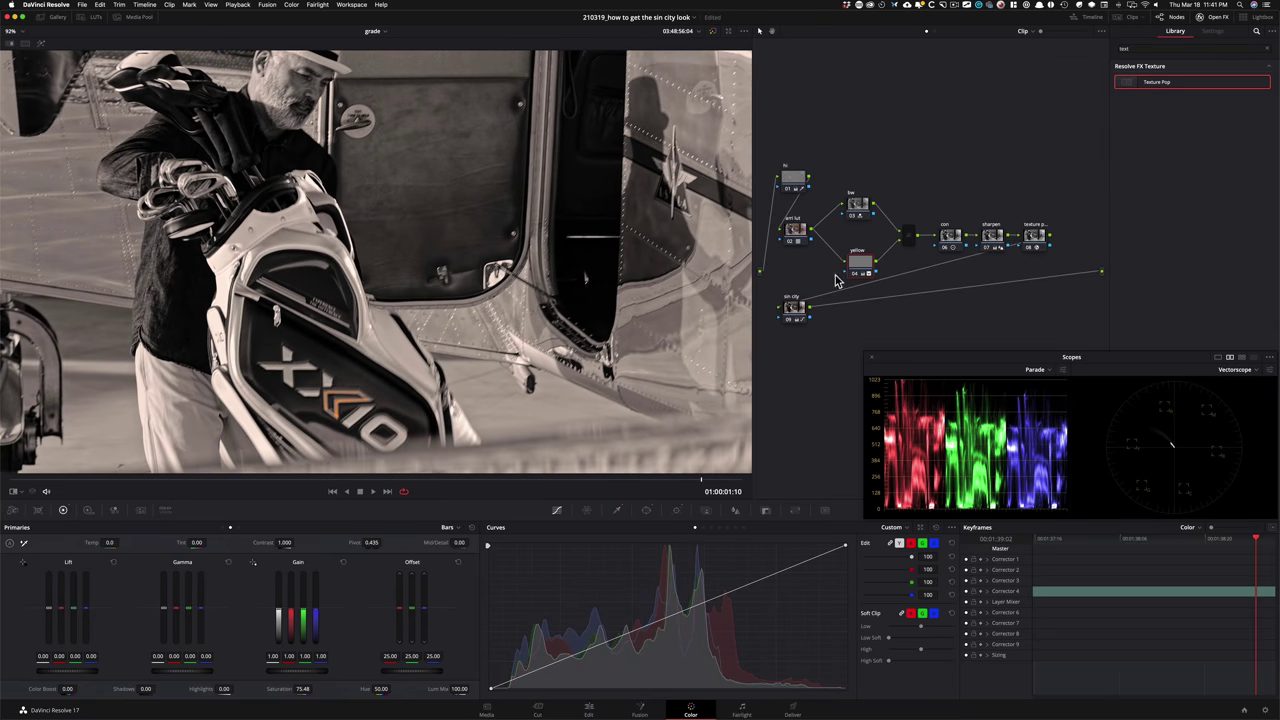
Step: Highlight the yellow node's key on the chevron and set its qualifier to hue center 37.5, hue width 7.4 and saturation low 2.4
{"action": "key", "text": "shift+h"}
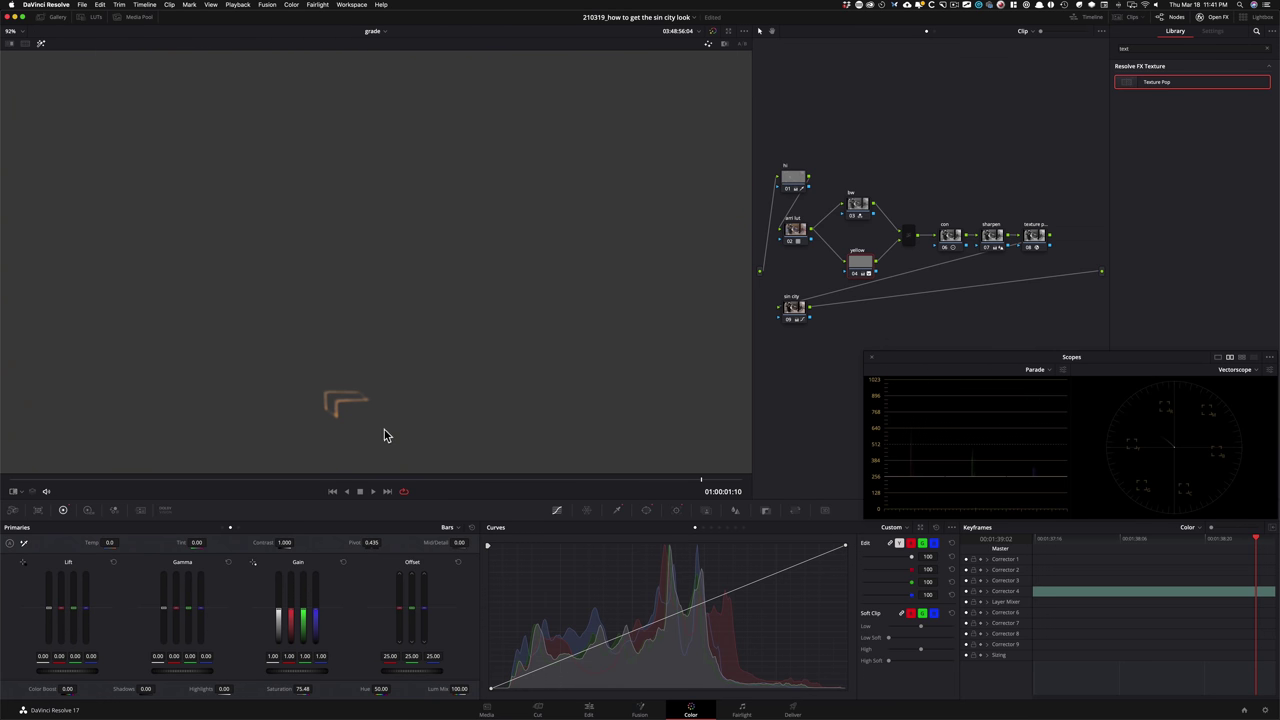
{"action": "left_click", "coordinate": [616, 512]}
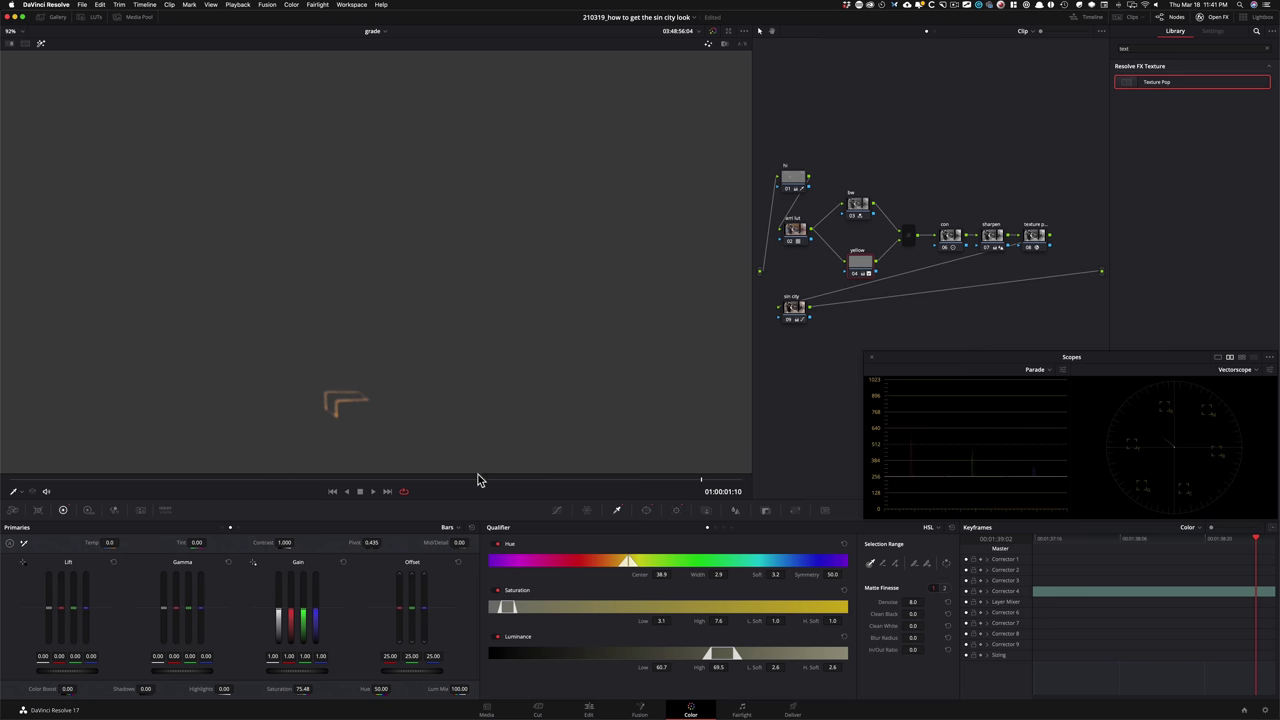
{"action": "key", "text": "super+equal"}
{"action": "left_click", "coordinate": [398, 150]}
{"action": "key", "text": "super+equal"}
{"action": "left_click_drag", "start_coordinate": [425, 262], "coordinate": [476, 145]}
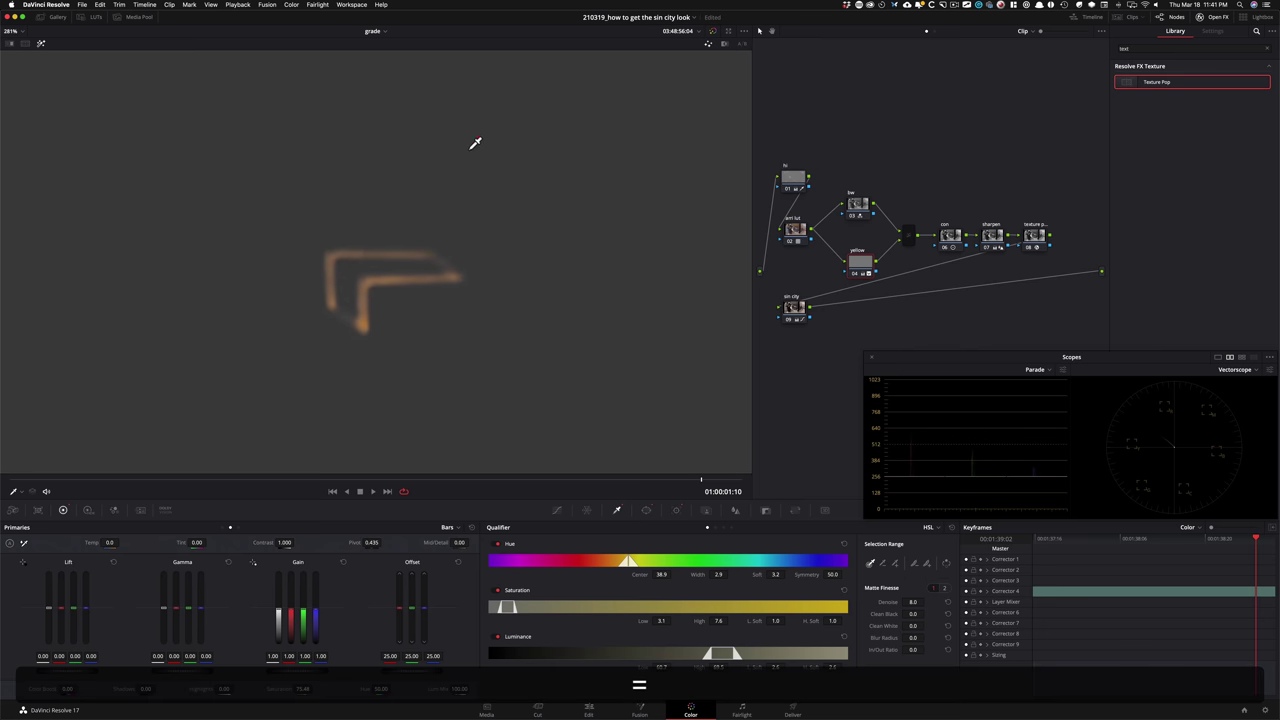
{"action": "key", "text": "super+equal"}
{"action": "left_click_drag", "start_coordinate": [475, 344], "coordinate": [488, 341]}
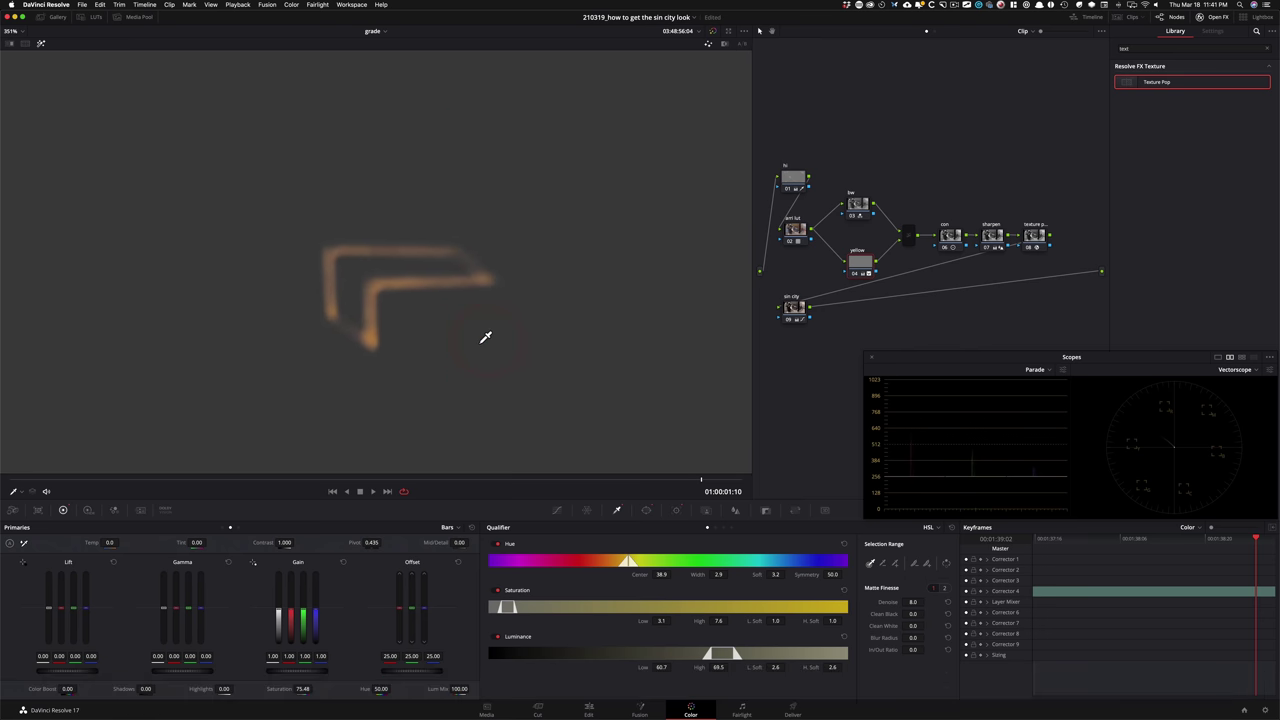
{"action": "left_click", "coordinate": [485, 337]}
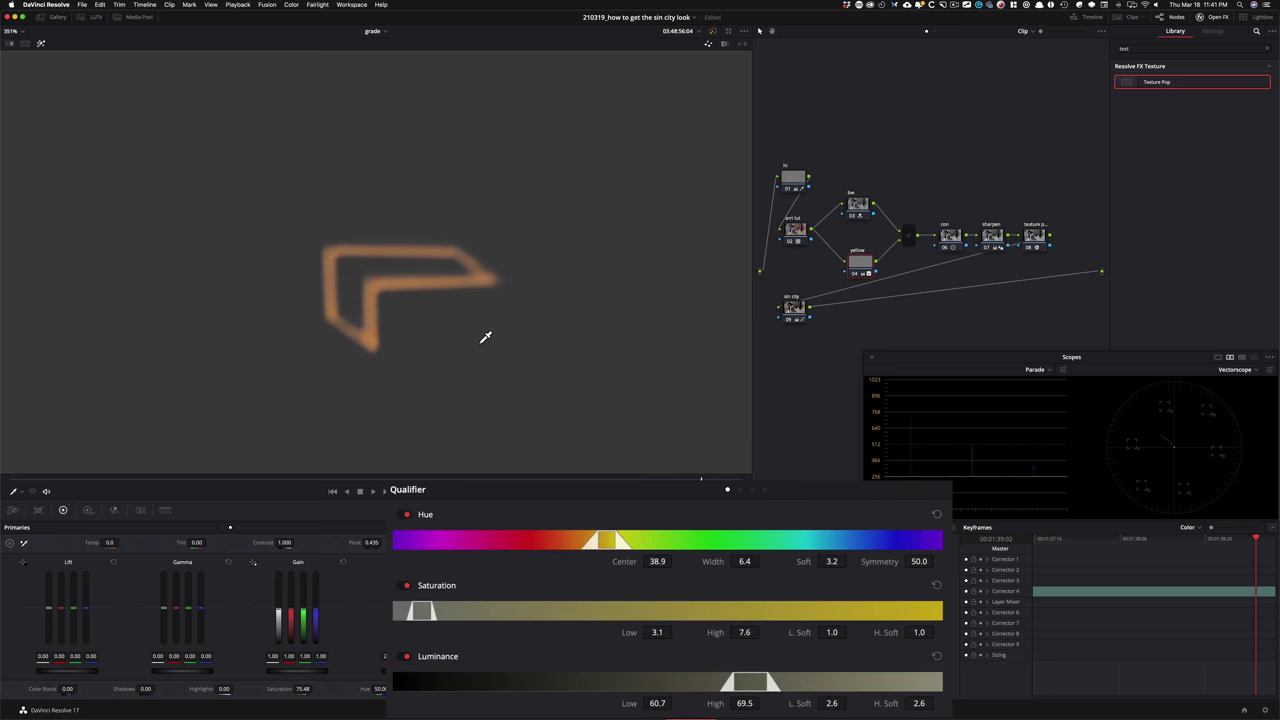
{"action": "left_click", "coordinate": [485, 337]}
{"action": "left_click", "coordinate": [485, 337]}
{"action": "left_click", "coordinate": [485, 337]}
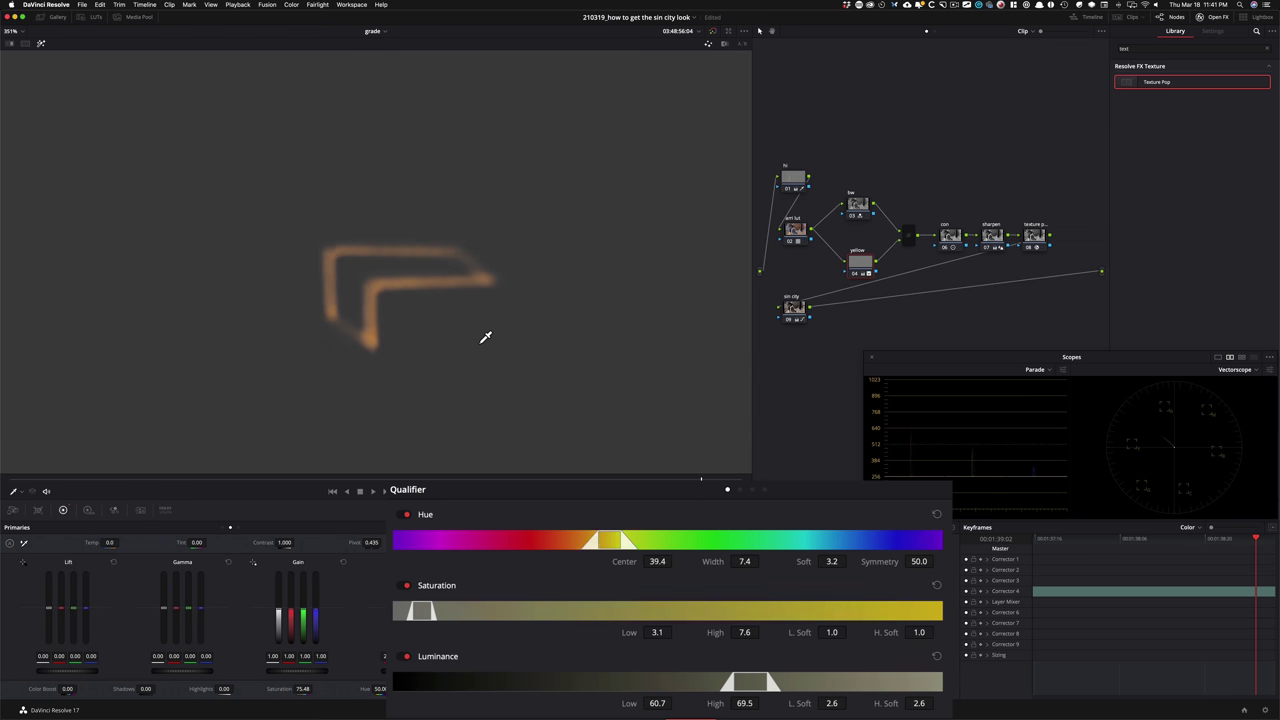
{"action": "left_click", "coordinate": [485, 337]}
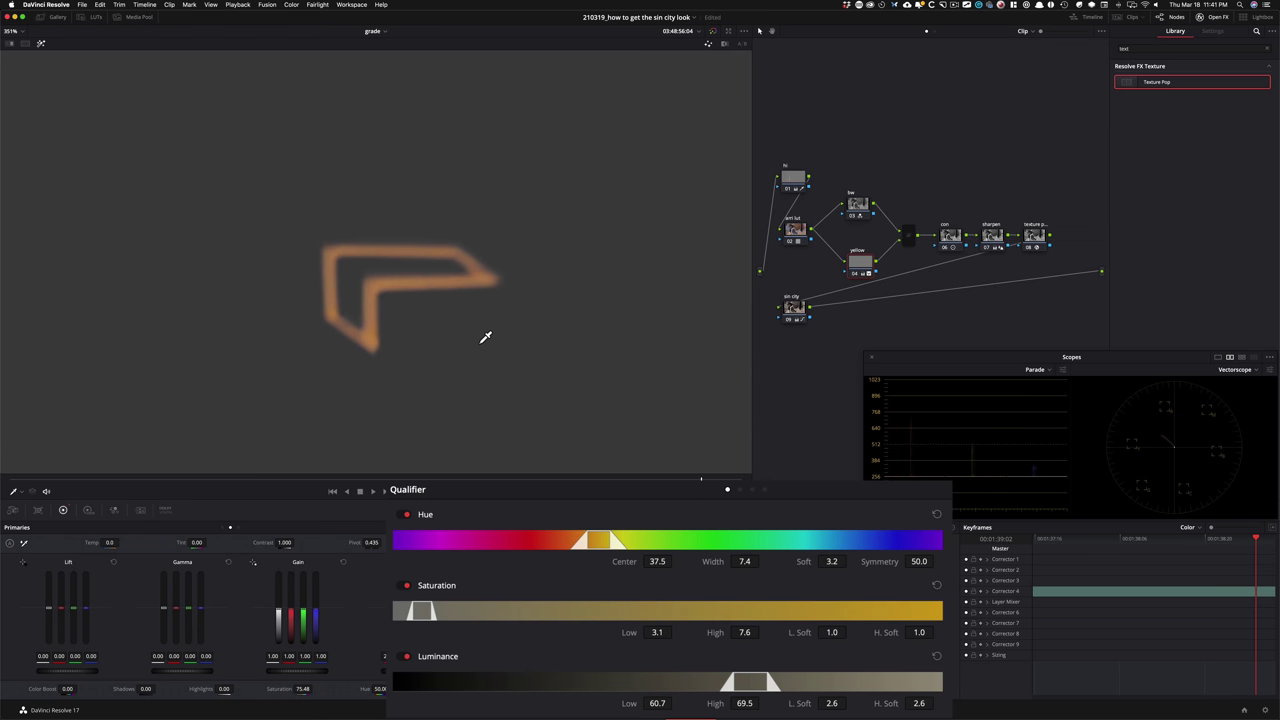
{"action": "left_click", "coordinate": [485, 337]}
Step: Check the chevron key on earlier frames back to the clip's start and lower the qualifier's luminance low to 57.3
{"action": "left_click_drag", "start_coordinate": [674, 483], "coordinate": [236, 480]}
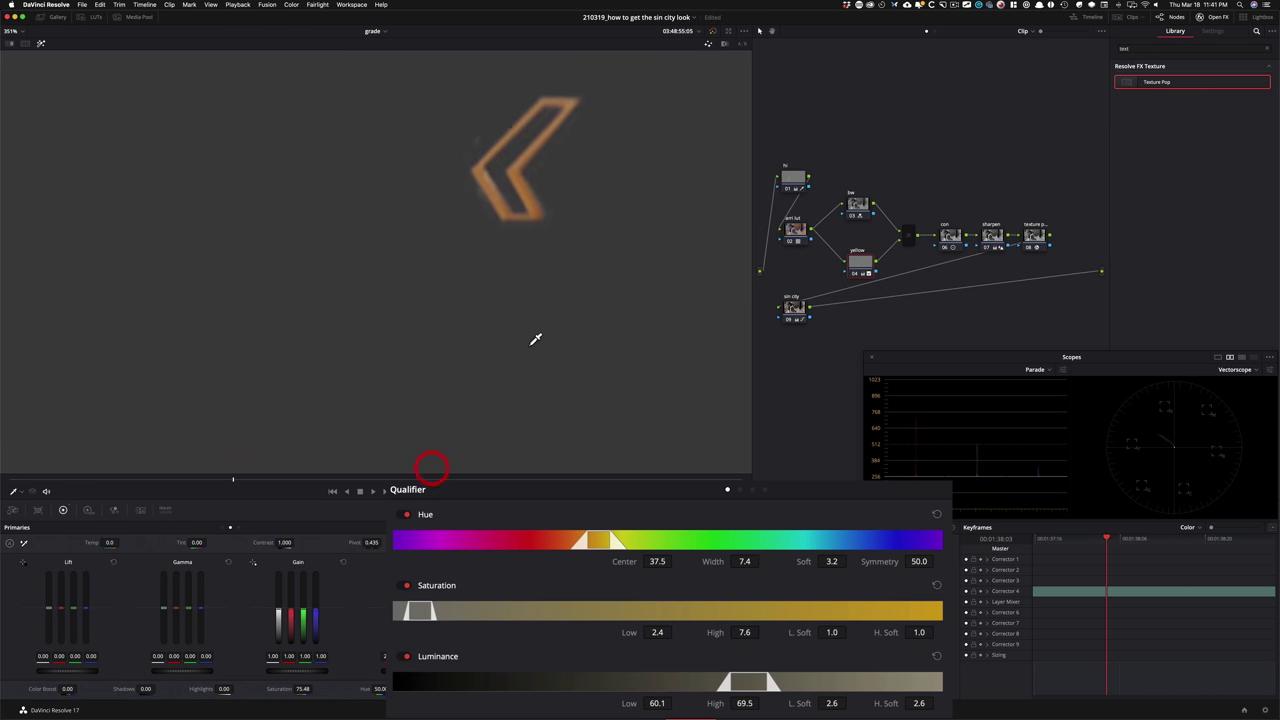
{"action": "key", "text": "super+equal"}
{"action": "key", "text": "super+equal"}
{"action": "key", "text": "super+minus"}
{"action": "key", "text": "super+minus"}
{"action": "key", "text": "super+minus"}
{"action": "key", "text": "super+minus"}
{"action": "left_click_drag", "start_coordinate": [233, 480], "coordinate": [8, 482]}
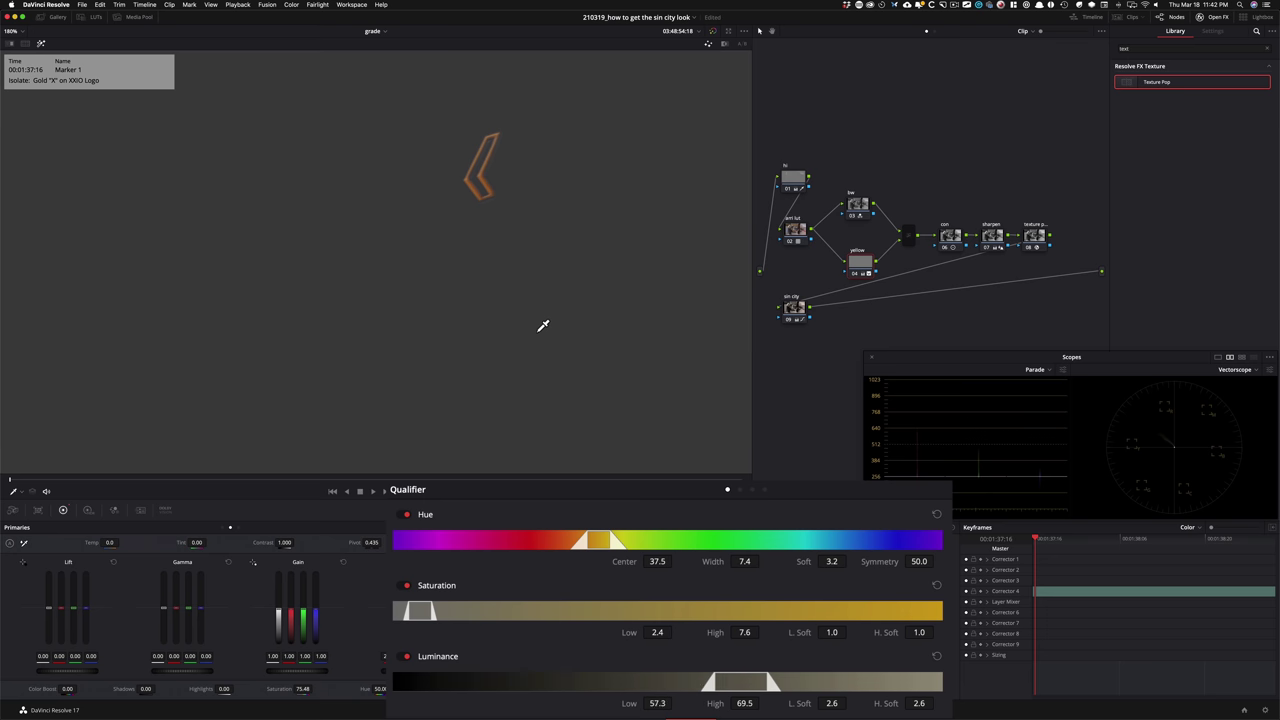
Step: Check the chevron key through to the clip's last frame, turn off the highlight and view the whole graded picture
{"action": "mouse_move", "coordinate": [56, 488]}
{"action": "left_mouse_down"}
{"action": "mouse_move", "coordinate": [551, 484]}
{"action": "mouse_move", "coordinate": [257, 500]}
{"action": "mouse_move", "coordinate": [757, 485]}
{"action": "mouse_move", "coordinate": [686, 457]}
{"action": "mouse_move", "coordinate": [787, 472]}
{"action": "left_mouse_up"}
{"action": "left_click", "coordinate": [402, 253]}
{"action": "key", "text": "shift+h"}
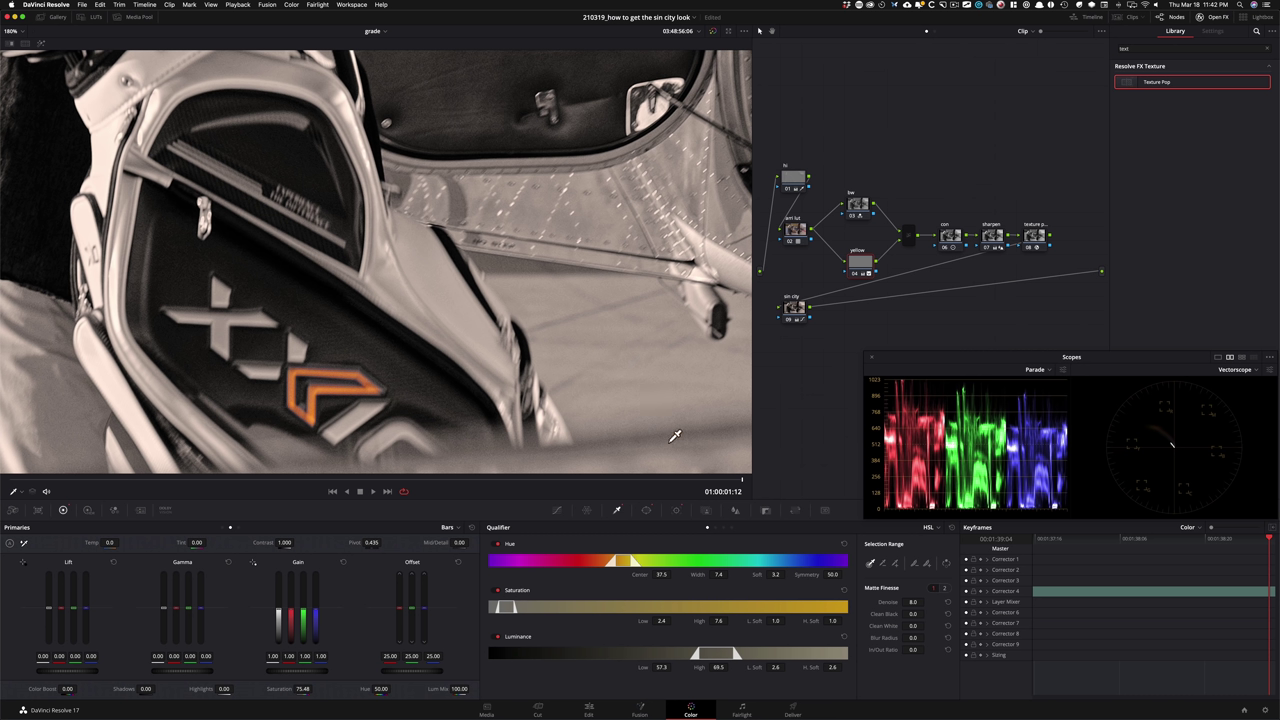
{"action": "key", "text": "z"}
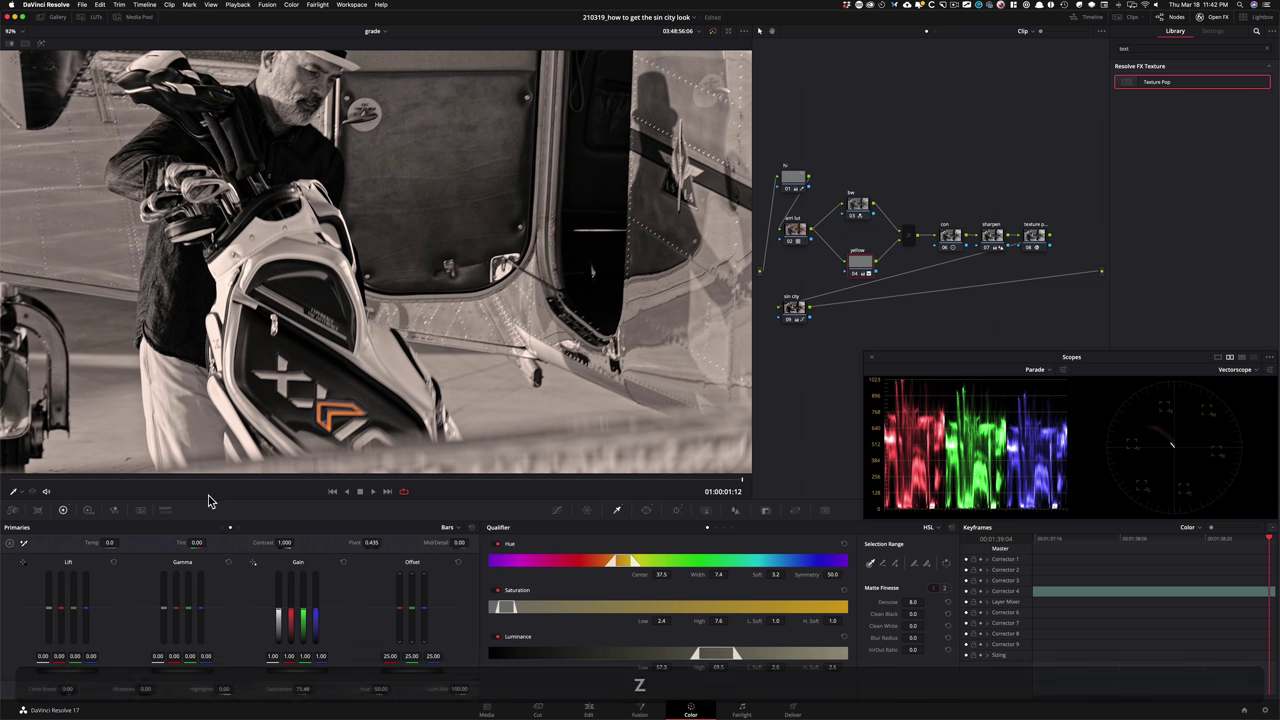
{"action": "key", "text": "super+shift+minus"}
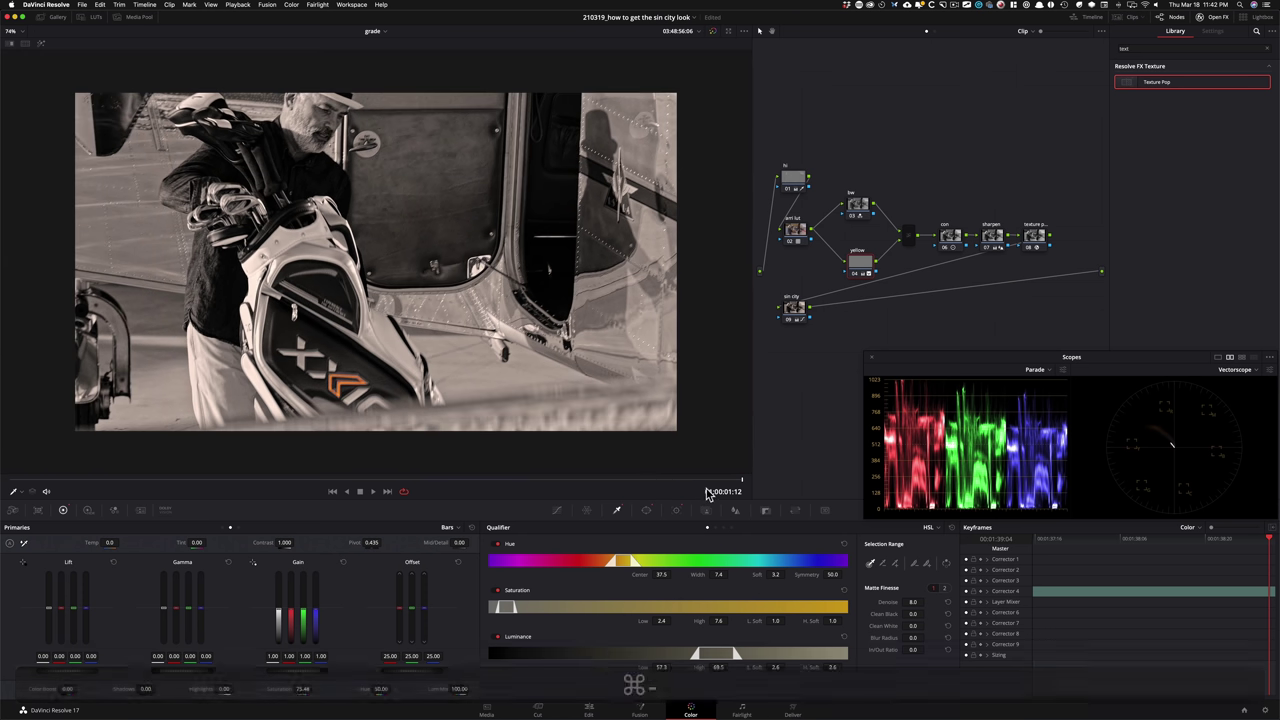
{"action": "key", "text": "shift+z"}
Step: At timecode 01:00:00:13, compare the shot with the reference and the bypassed grade, and set the yellow node's hue to 46.80
{"action": "left_click_drag", "start_coordinate": [722, 488], "coordinate": [276, 481]}
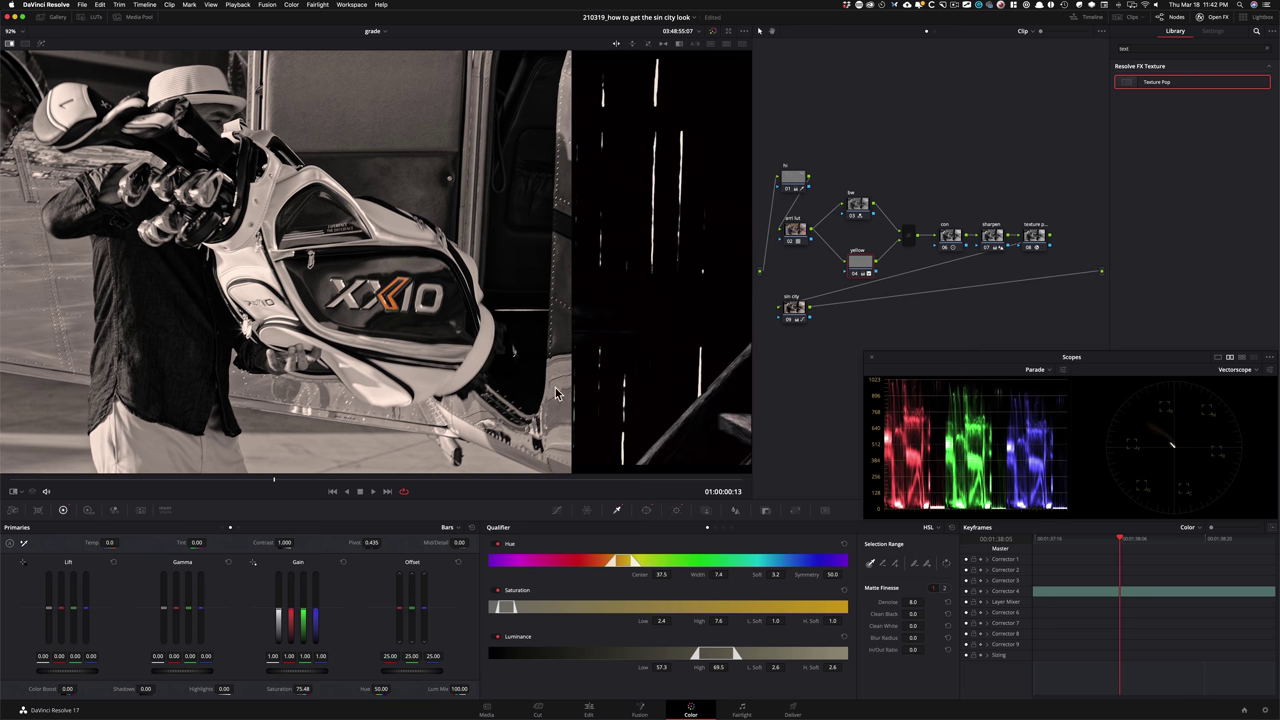
{"action": "key", "text": "shift+d"}
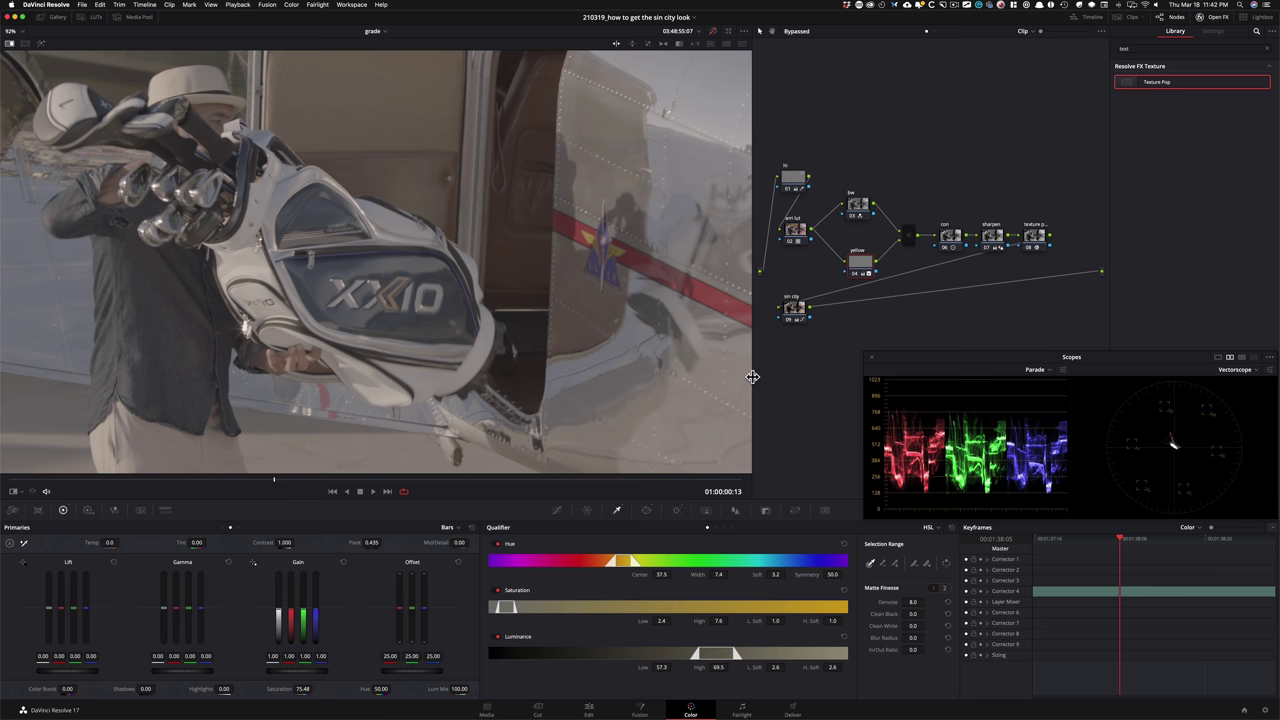
{"action": "key", "text": "shift+d"}
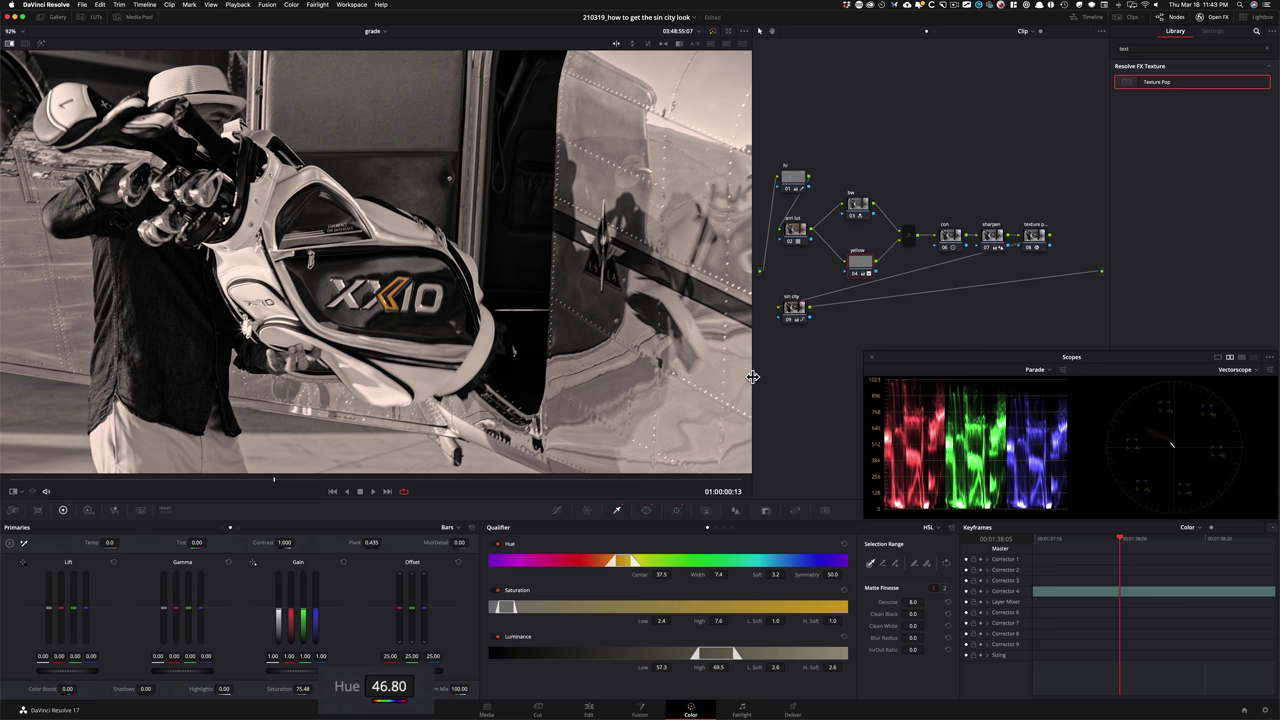
{"action": "mouse_move", "coordinate": [297, 482]}
{"action": "left_mouse_down"}
{"action": "mouse_move", "coordinate": [215, 485]}
{"action": "mouse_move", "coordinate": [597, 485]}
{"action": "mouse_move", "coordinate": [206, 486]}
{"action": "mouse_move", "coordinate": [274, 484]}
{"action": "left_mouse_up"}
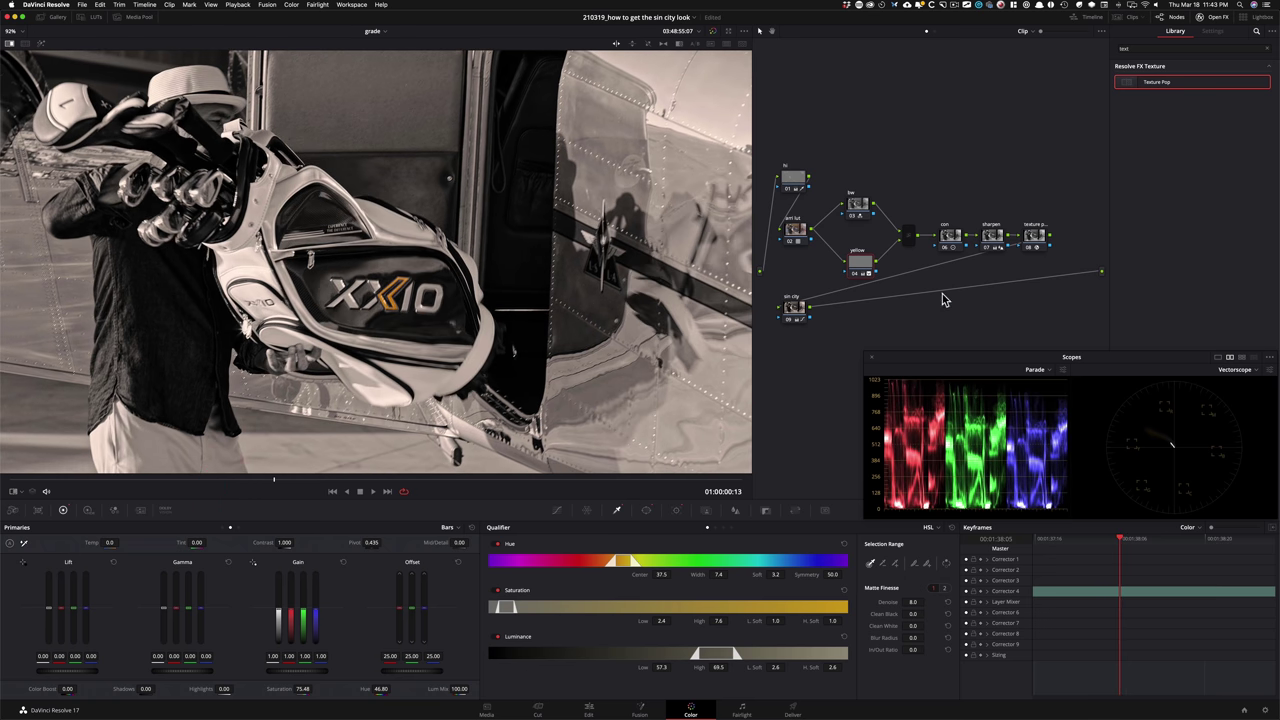
Step: Wipe the Sin City reference against the shot with the grade bypassed and restored, and turn the wipe off
{"action": "left_click", "coordinate": [58, 17]}
{"action": "left_click", "coordinate": [58, 17]}
{"action": "key", "text": "super+w"}
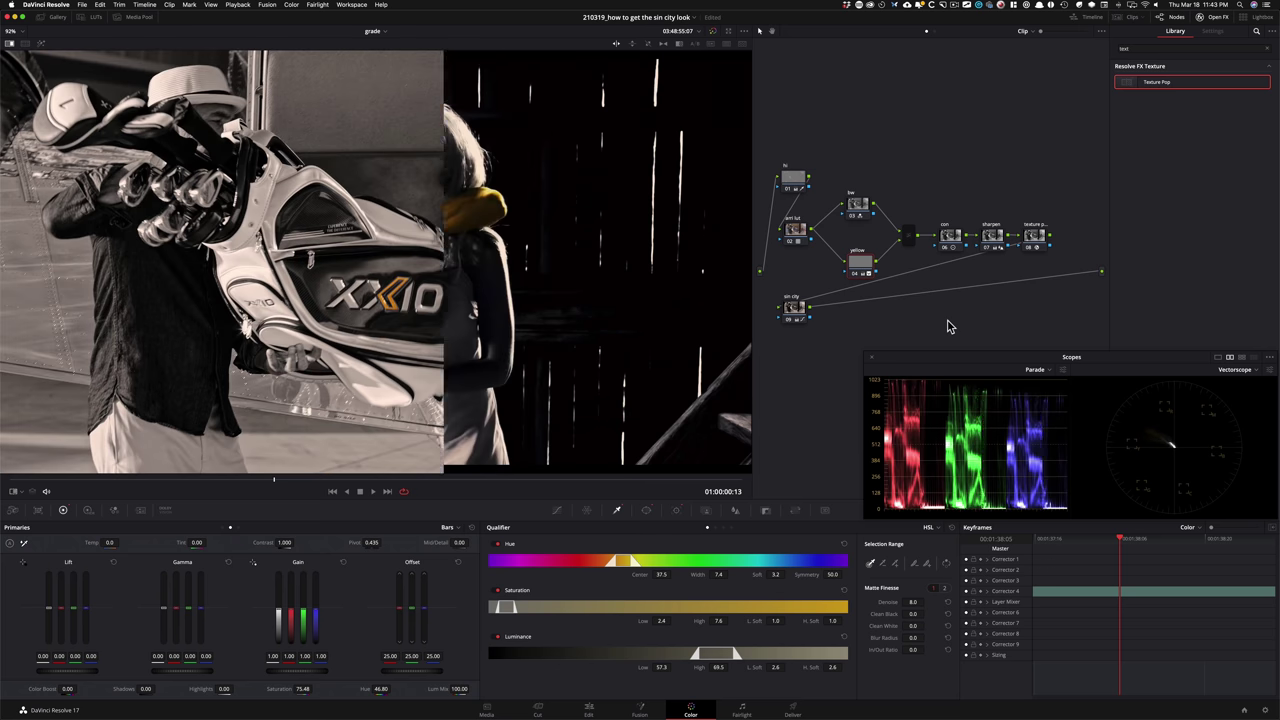
{"action": "key", "text": "shift+d"}
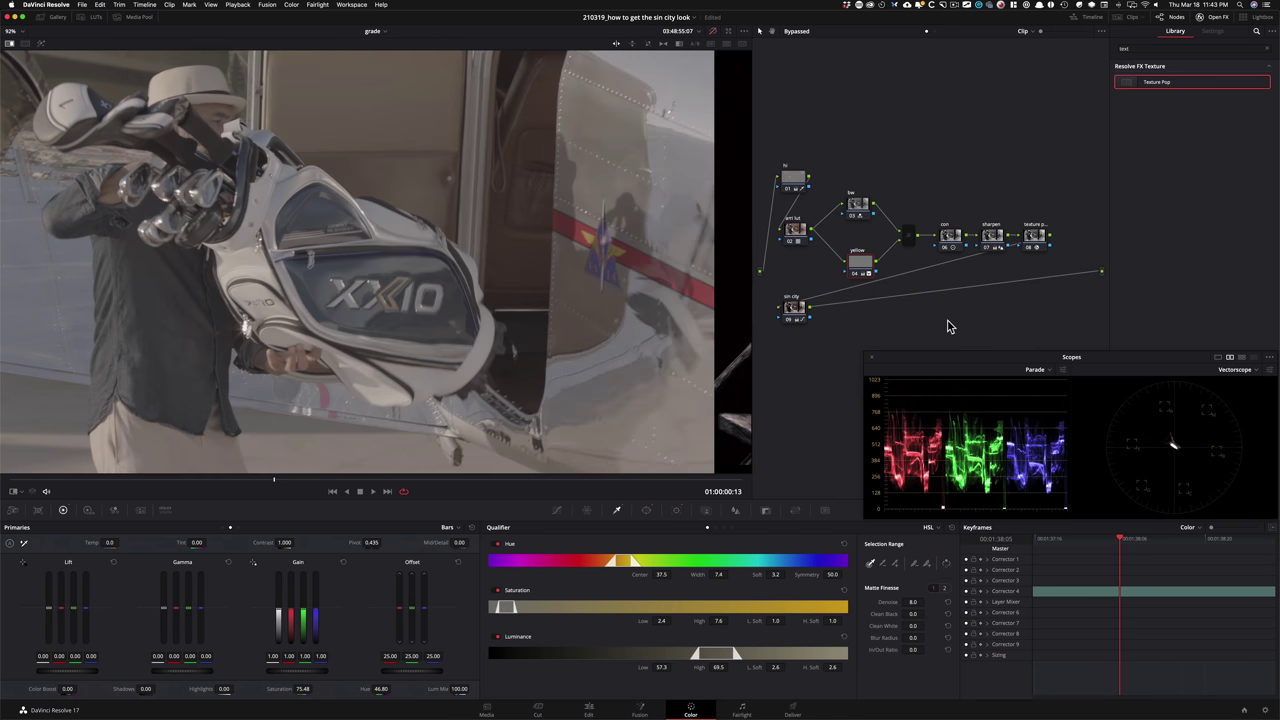
{"action": "key", "text": "shift+d"}
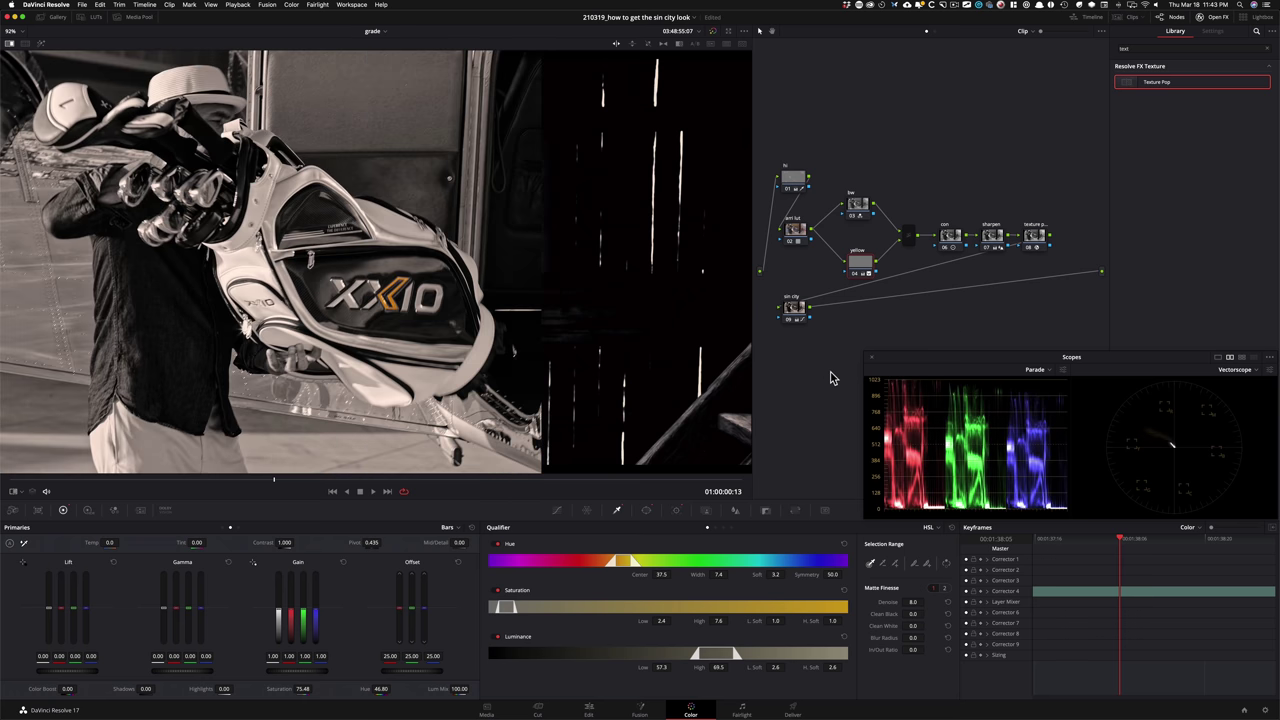
{"action": "key", "text": "alt+shift+apostrophe"}
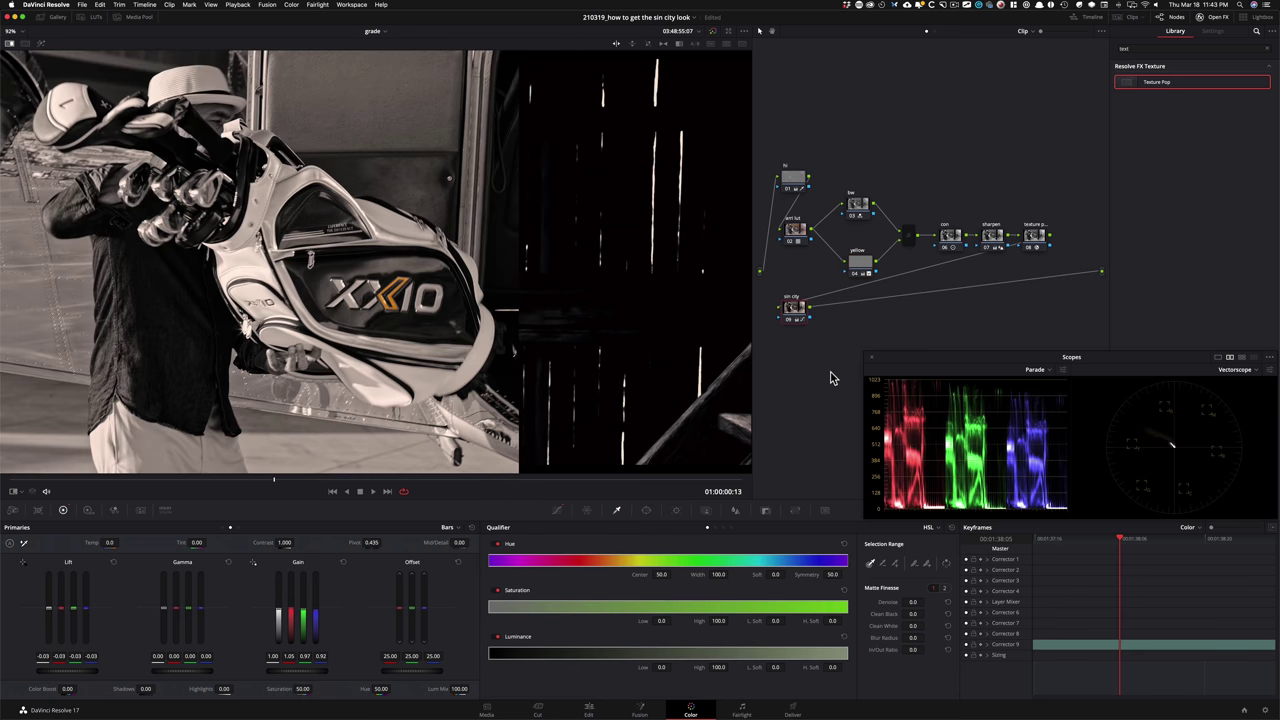
{"action": "key", "text": "ctrl+d"}
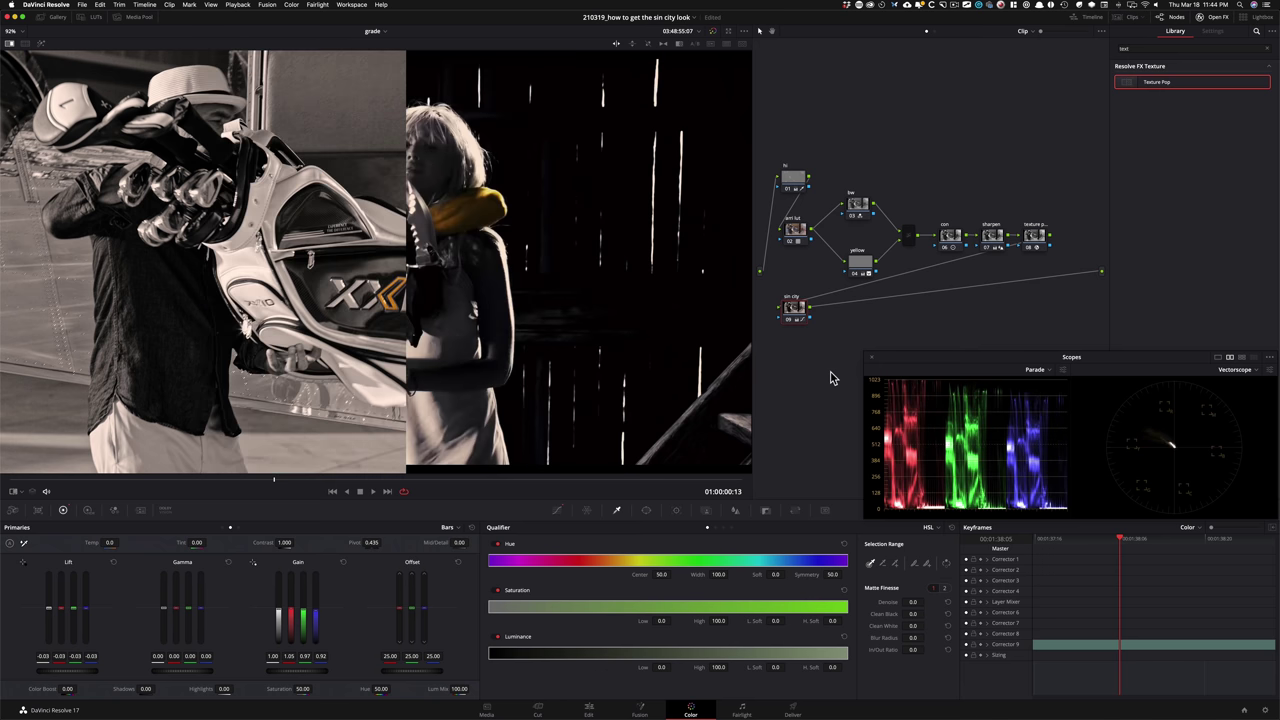
{"action": "left_click", "coordinate": [705, 513]}
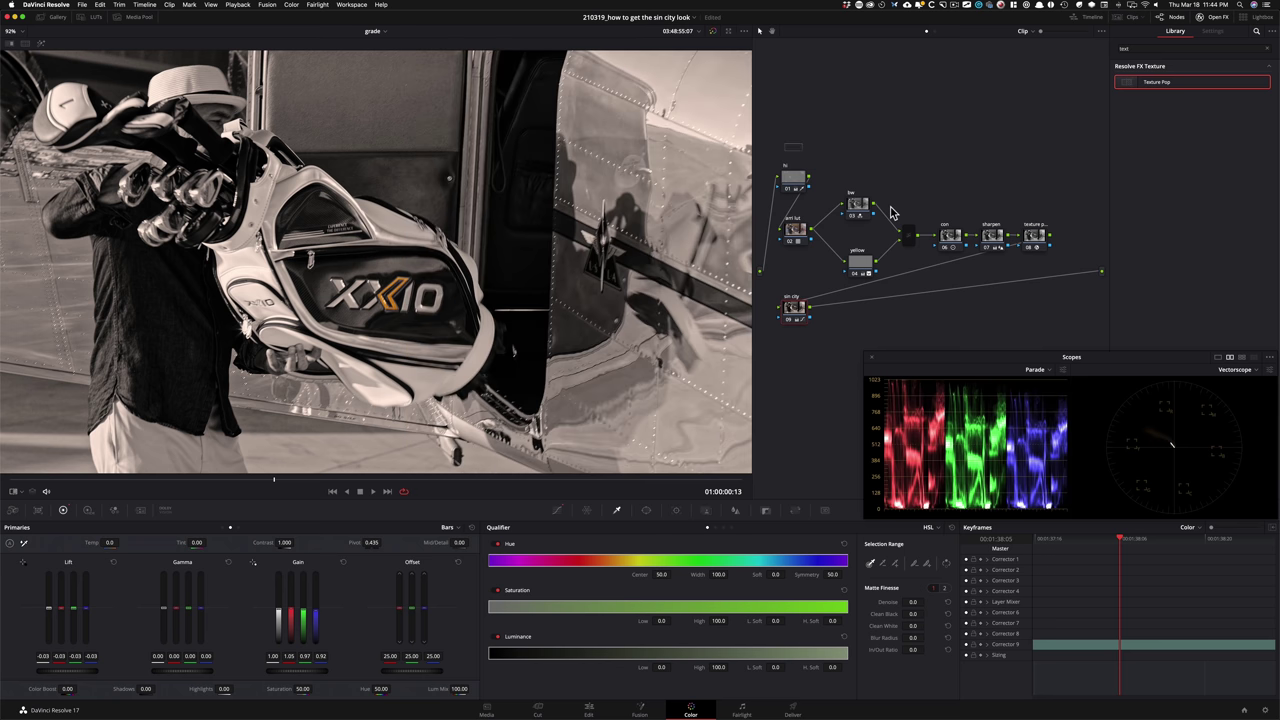
Step: Disable all nodes and re-enable LUT node 02, the yellow node and the bw node to review the base look
{"action": "key", "text": "shift+d"}
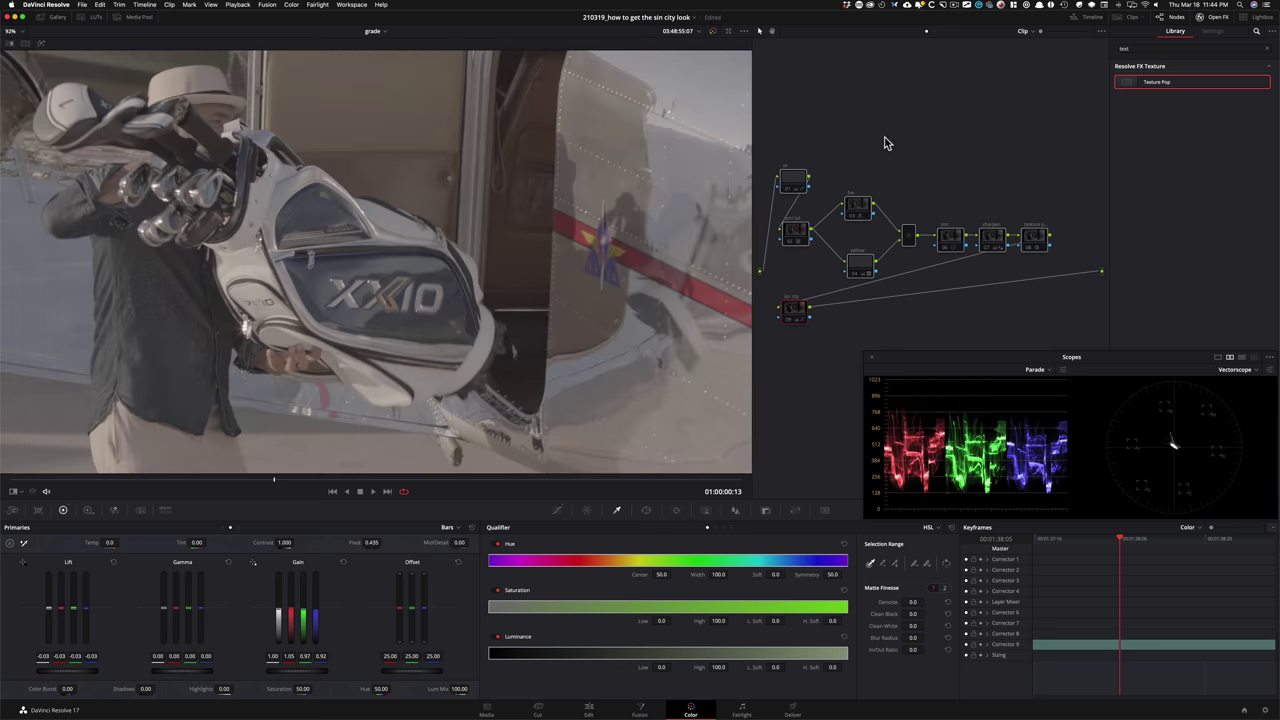
{"action": "left_click", "coordinate": [801, 241]}
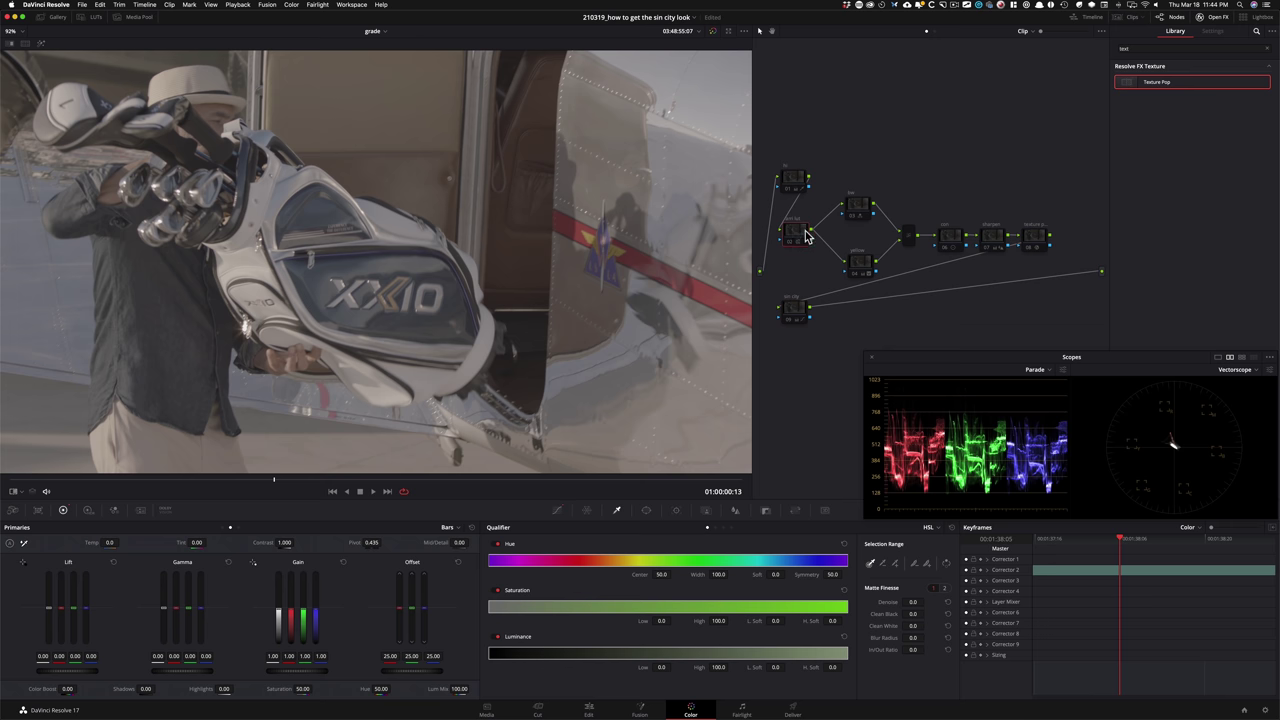
{"action": "key", "text": "super+d"}
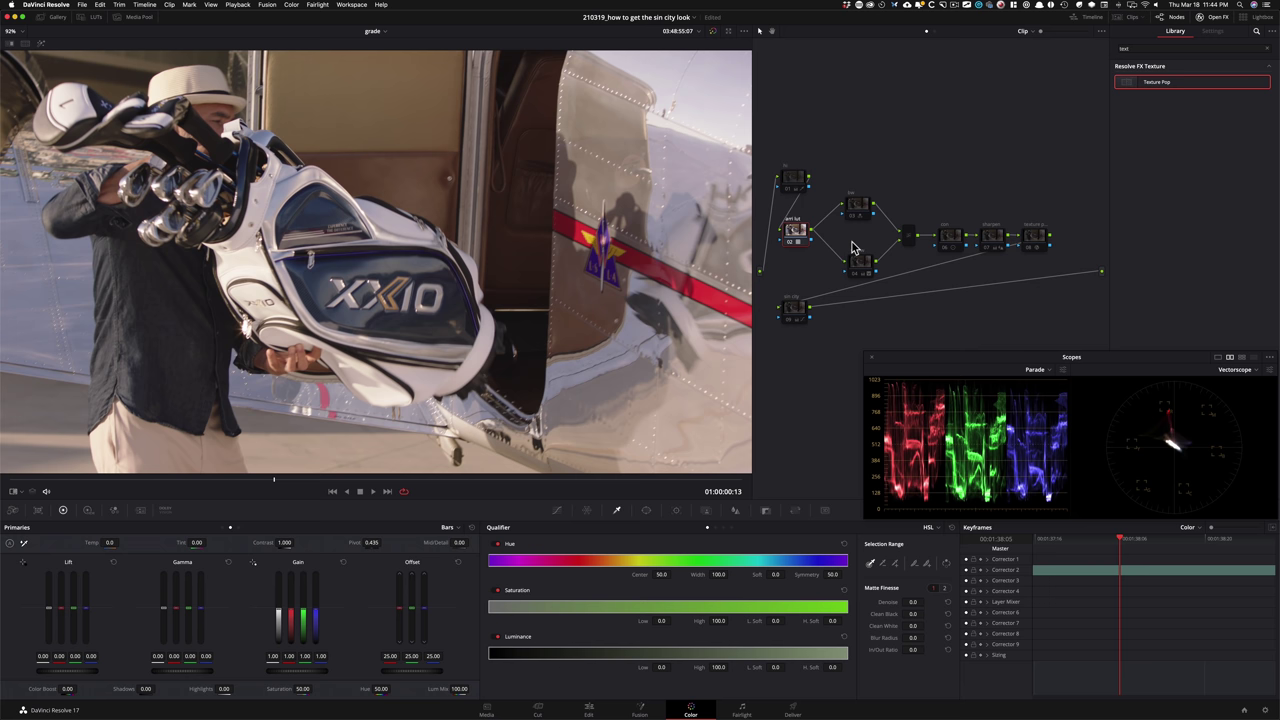
{"action": "key", "text": "alt+shift+apostrophe"}
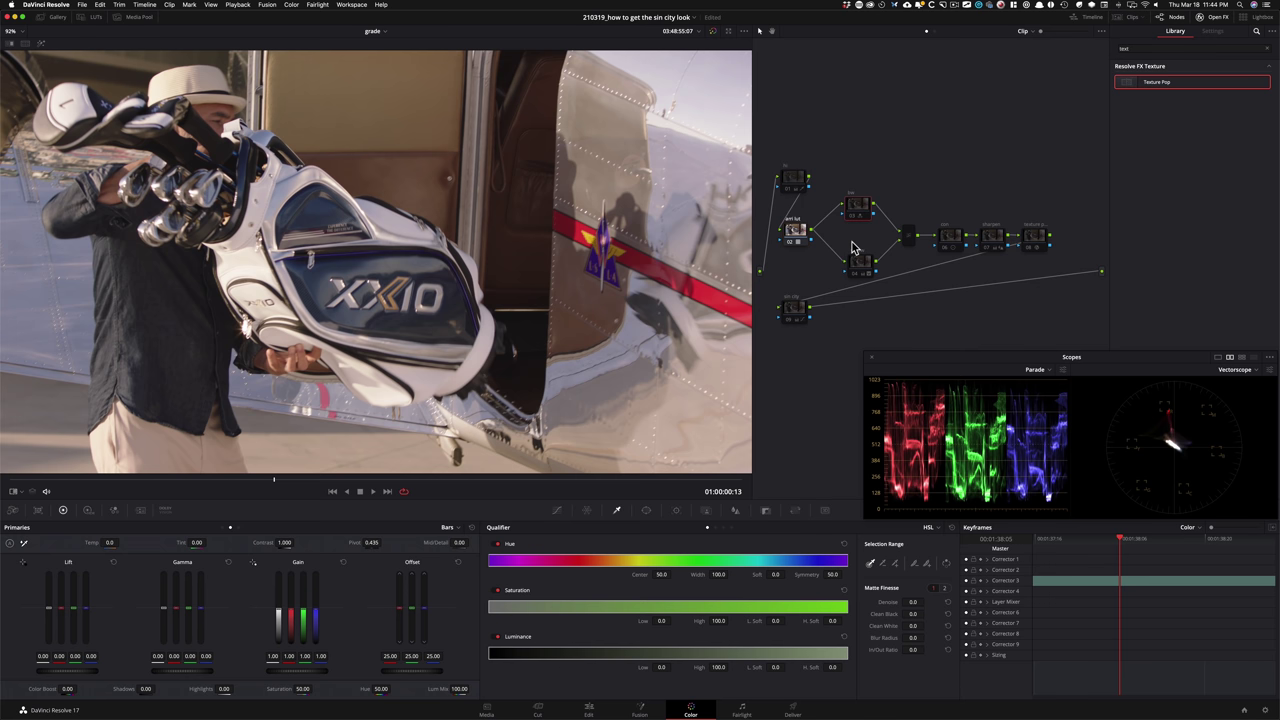
{"action": "key", "text": "shift+apostrophe"}
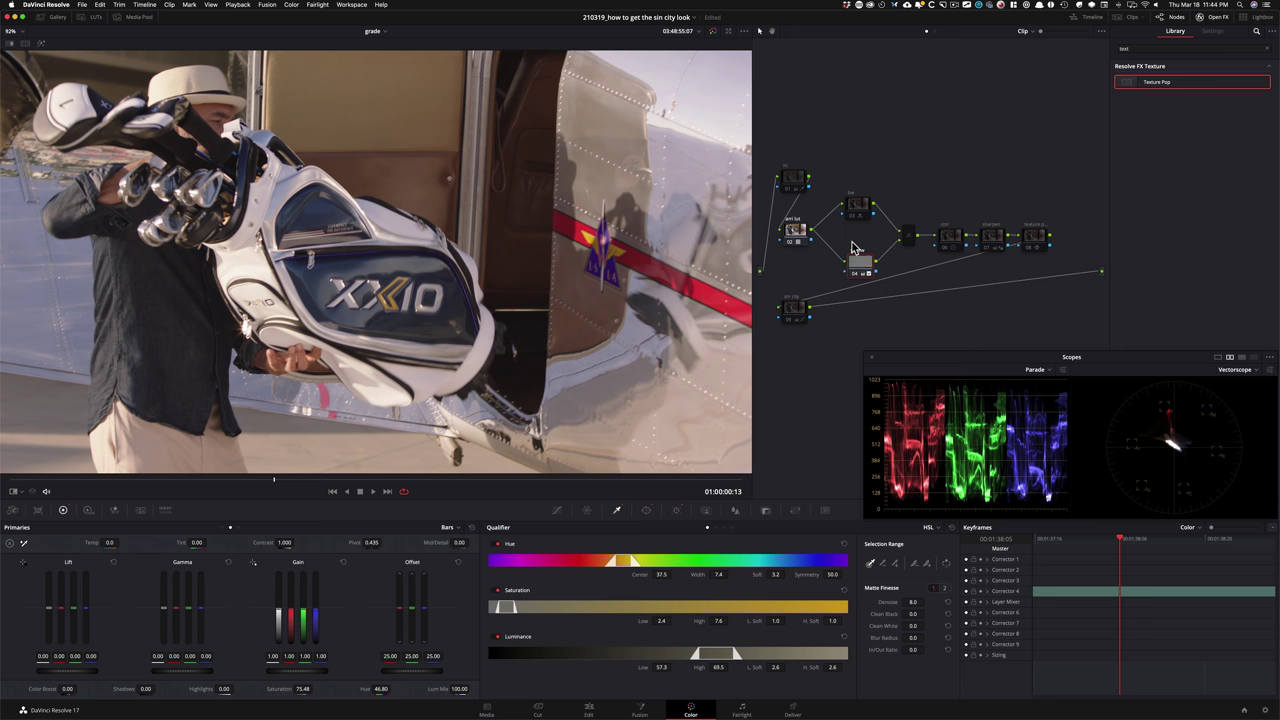
{"action": "key", "text": "shift+semicolon"}
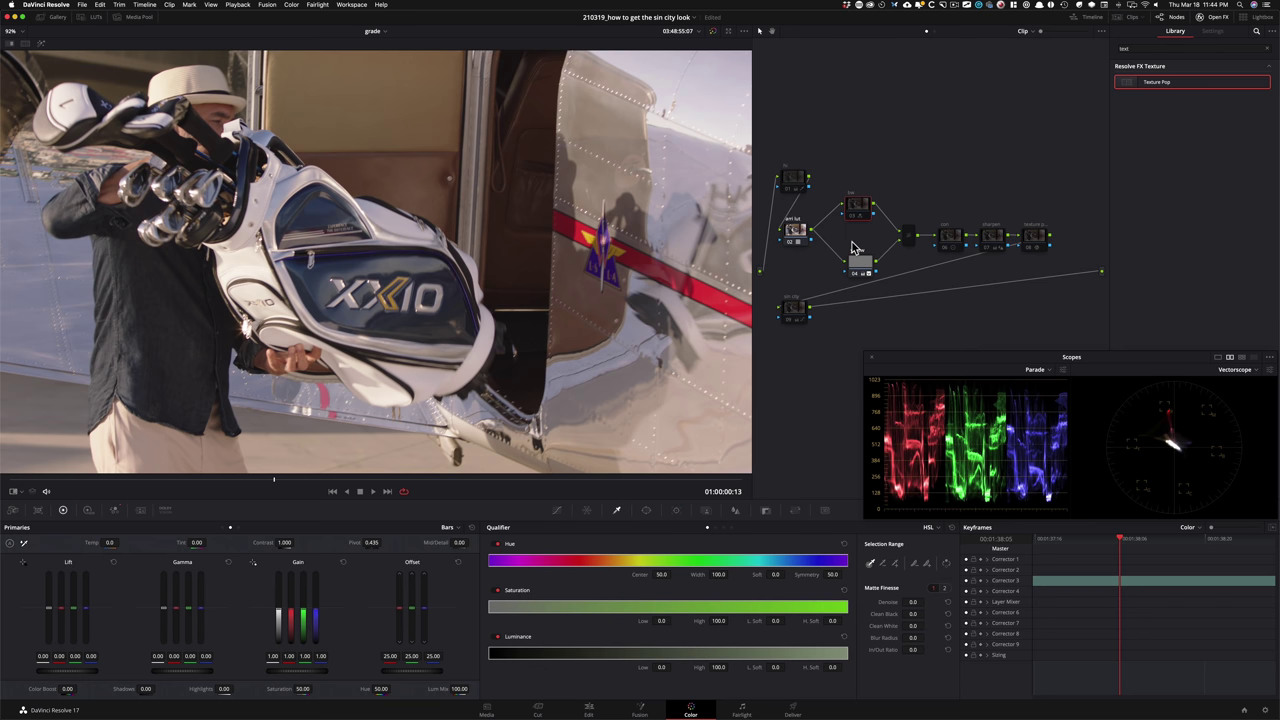
{"action": "key", "text": "ctrl+d"}
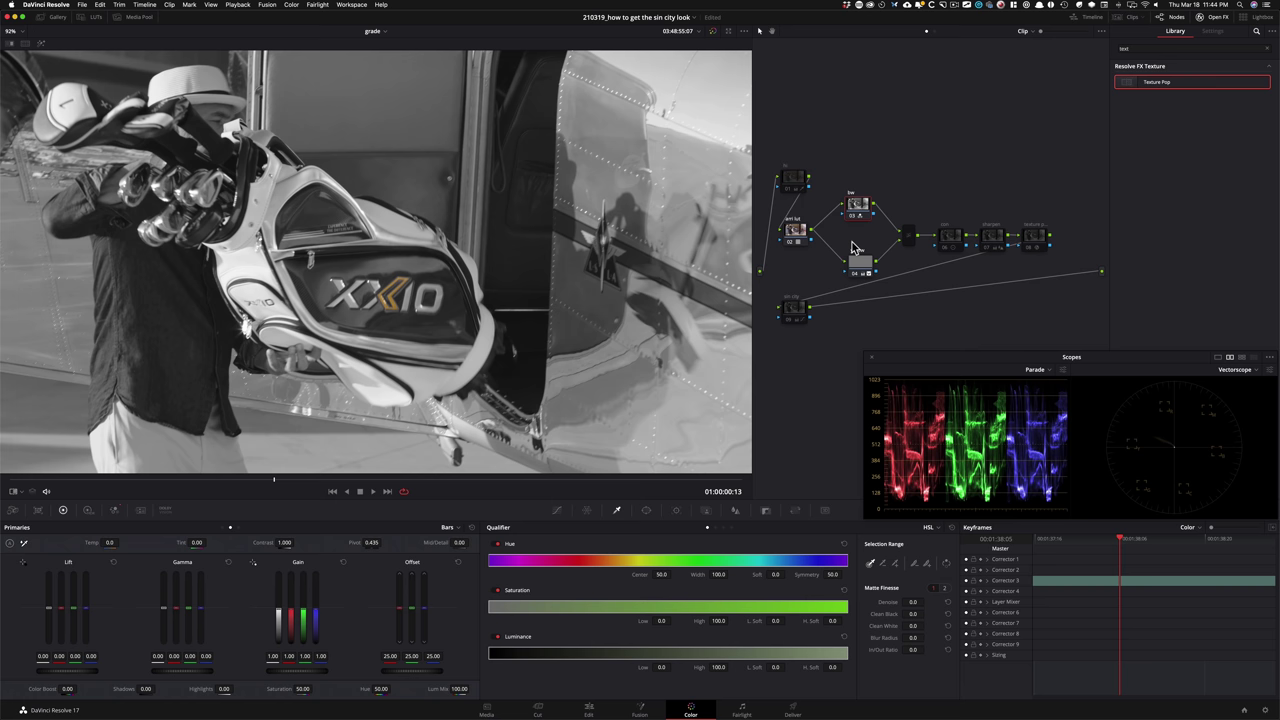
Step: Re-enable the con, sharpen and Texture Pop nodes one by one, comparing the contrast with node 06 off and on
{"action": "key", "text": "shift+apostrophe"}
{"action": "key", "text": "shift+apostrophe"}
{"action": "key", "text": "shift+apostrophe"}
{"action": "key", "text": "ctrl+d"}
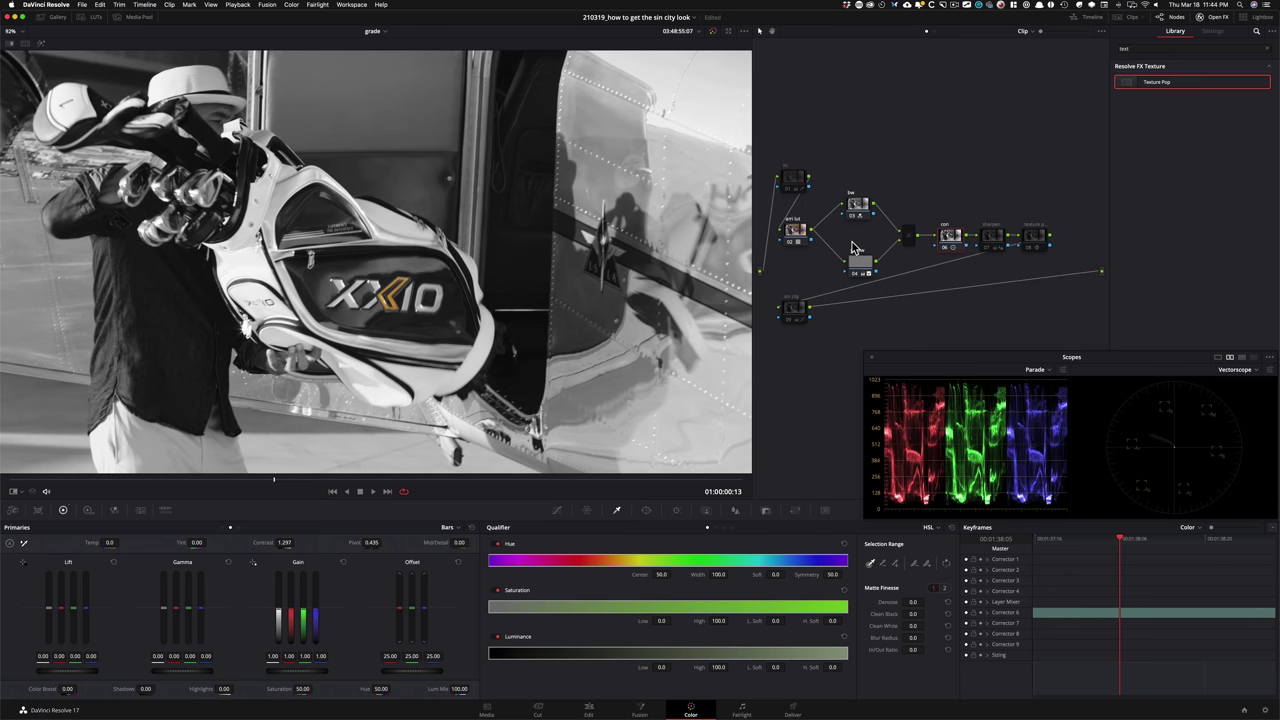
{"action": "key", "text": "ctrl+d"}
{"action": "key", "text": "ctrl+d"}
{"action": "key", "text": "shift+apostrophe"}
{"action": "key", "text": "ctrl+d"}
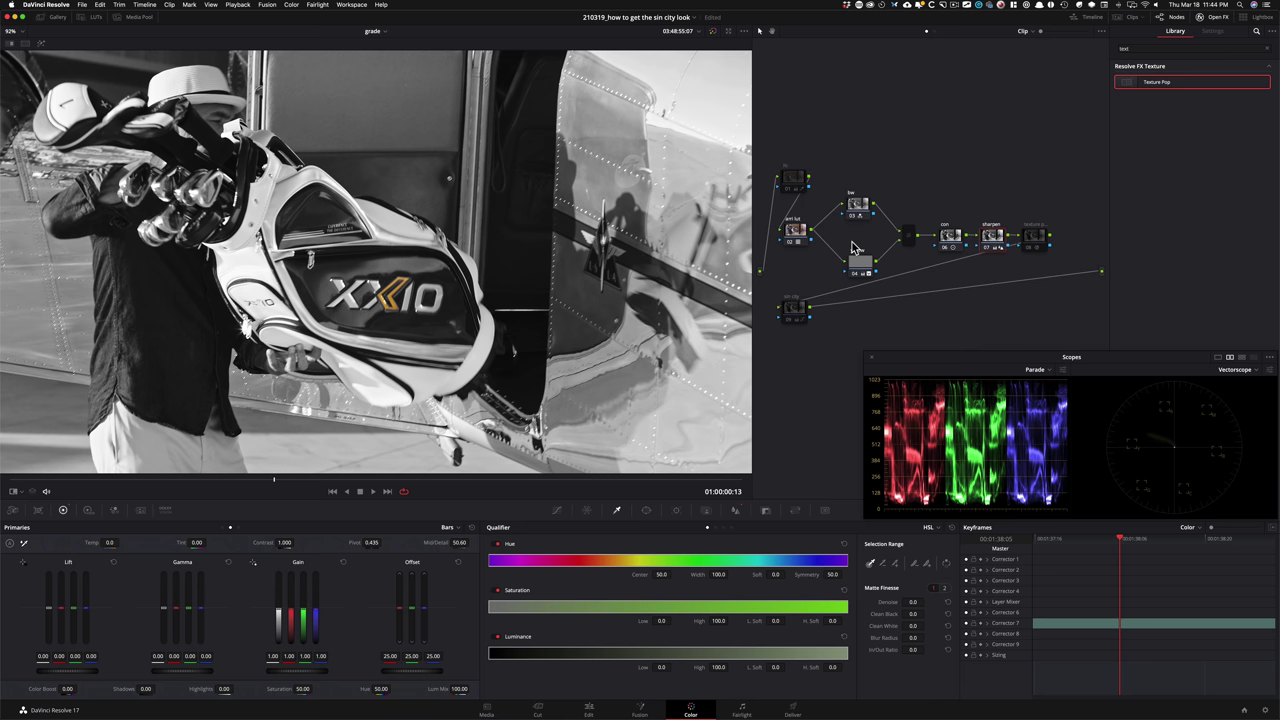
{"action": "key", "text": "shift+apostrophe"}
{"action": "key", "text": "ctrl+d"}
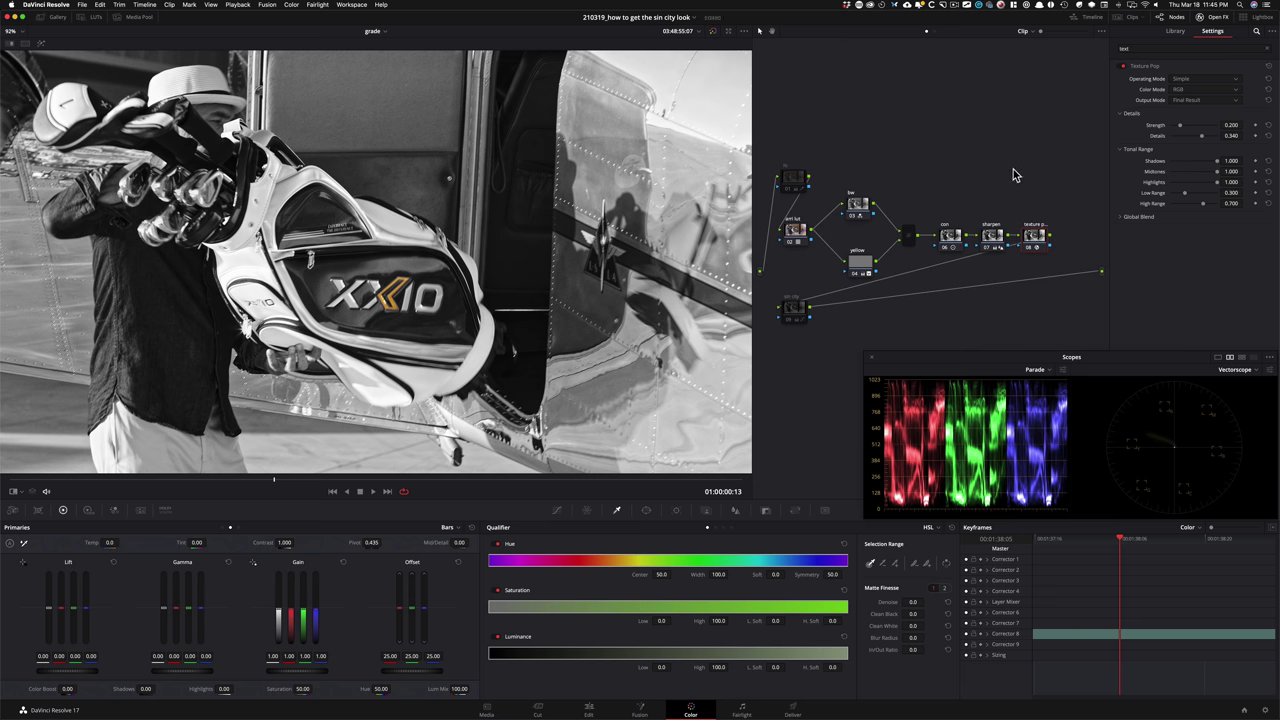
Step: Toggle the sin city node to review its warm tint, leaving it enabled
{"action": "key", "text": "alt+shift+'"}
{"action": "key", "text": "super+d"}
{"action": "key", "text": "super+d"}
{"action": "key", "text": "super+d"}
{"action": "key", "text": "super+d"}
{"action": "key", "text": "super+d"}
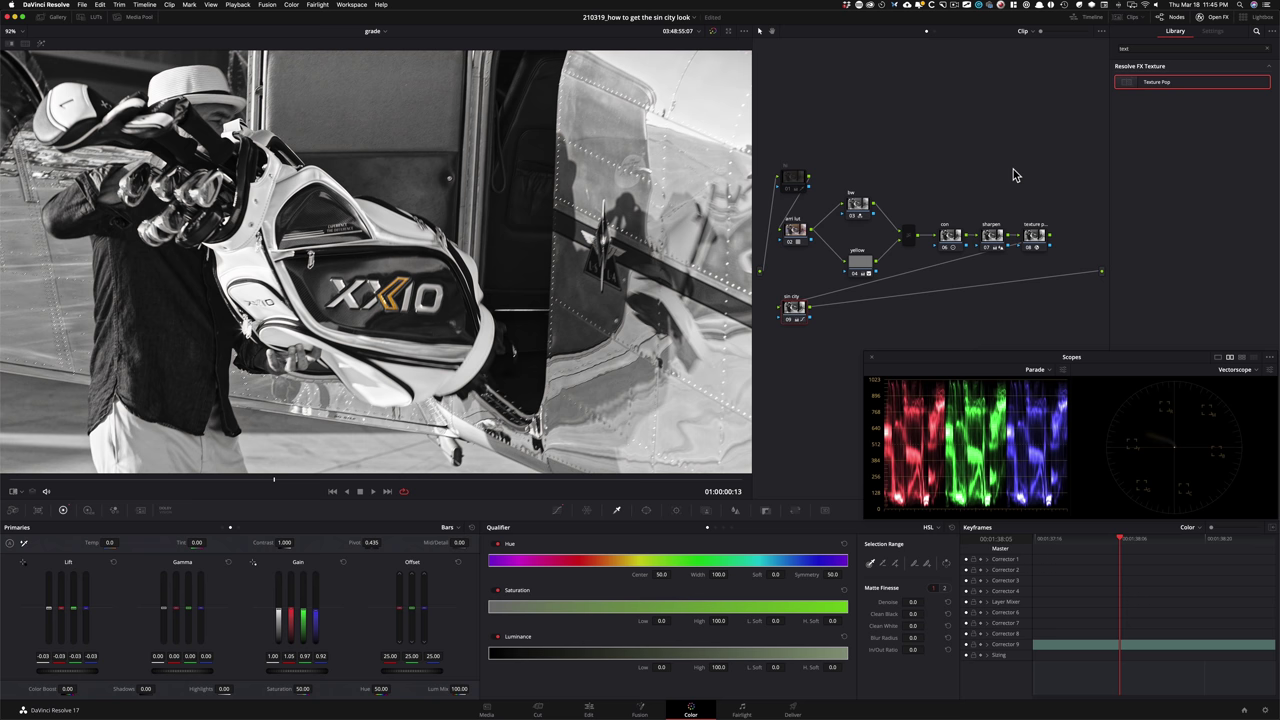
Step: Toggle node 01 to compare the highlights on the bag's whites, leaving it enabled
{"action": "key", "text": "alt+shift+apostrophe"}
{"action": "key", "text": "super+d"}
{"action": "key", "text": "super+d"}
{"action": "key", "text": "super+d"}
{"action": "key", "text": "super+d"}
{"action": "key", "text": "super+d"}
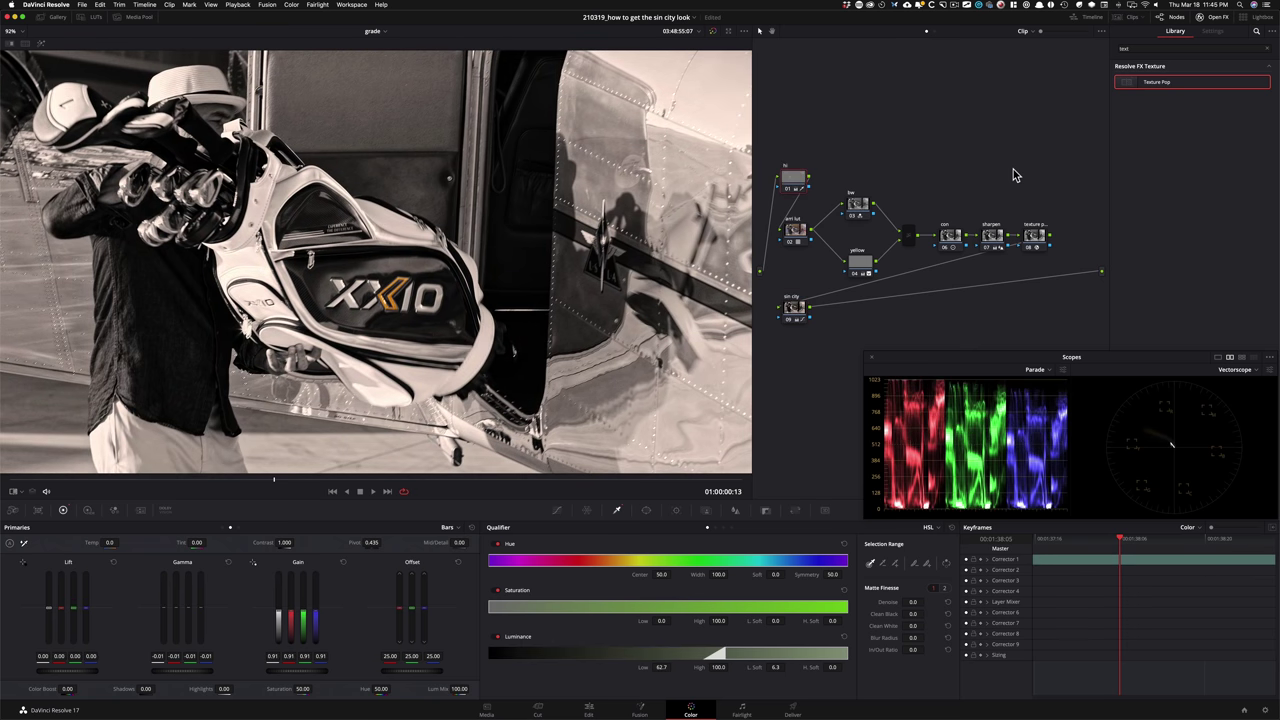
{"action": "key", "text": "super+d"}
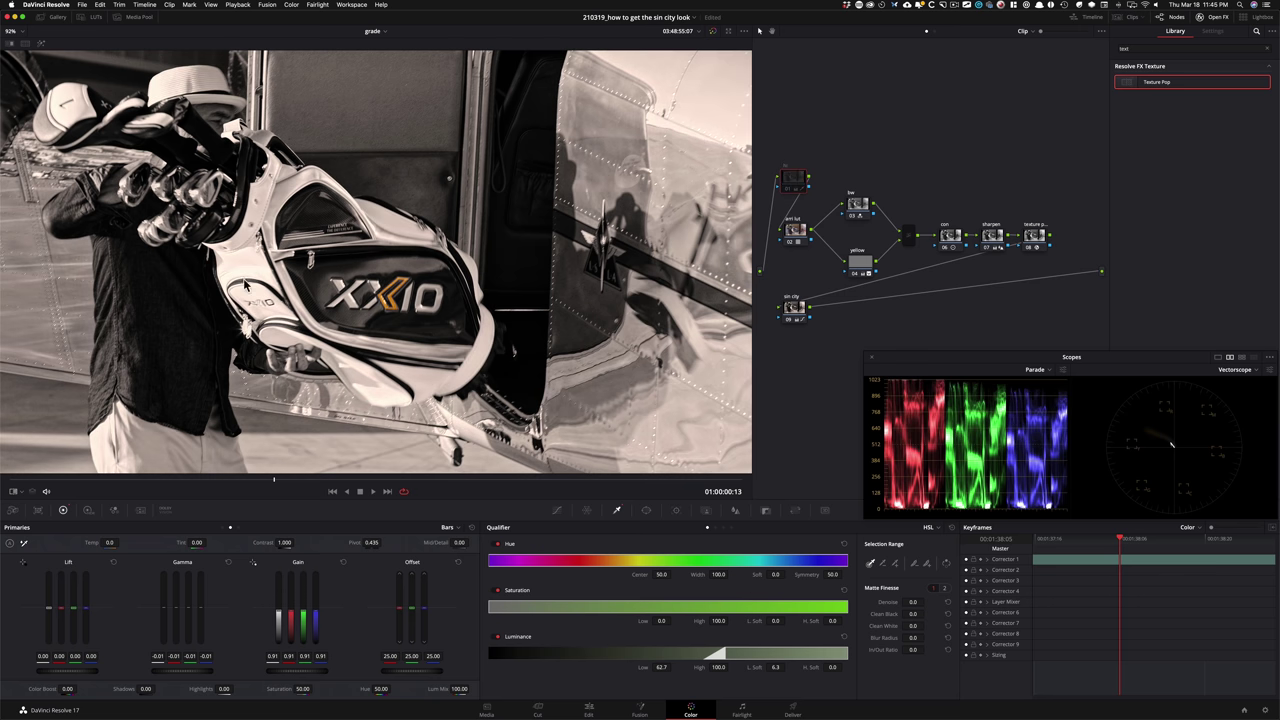
{"action": "key", "text": "super+d"}
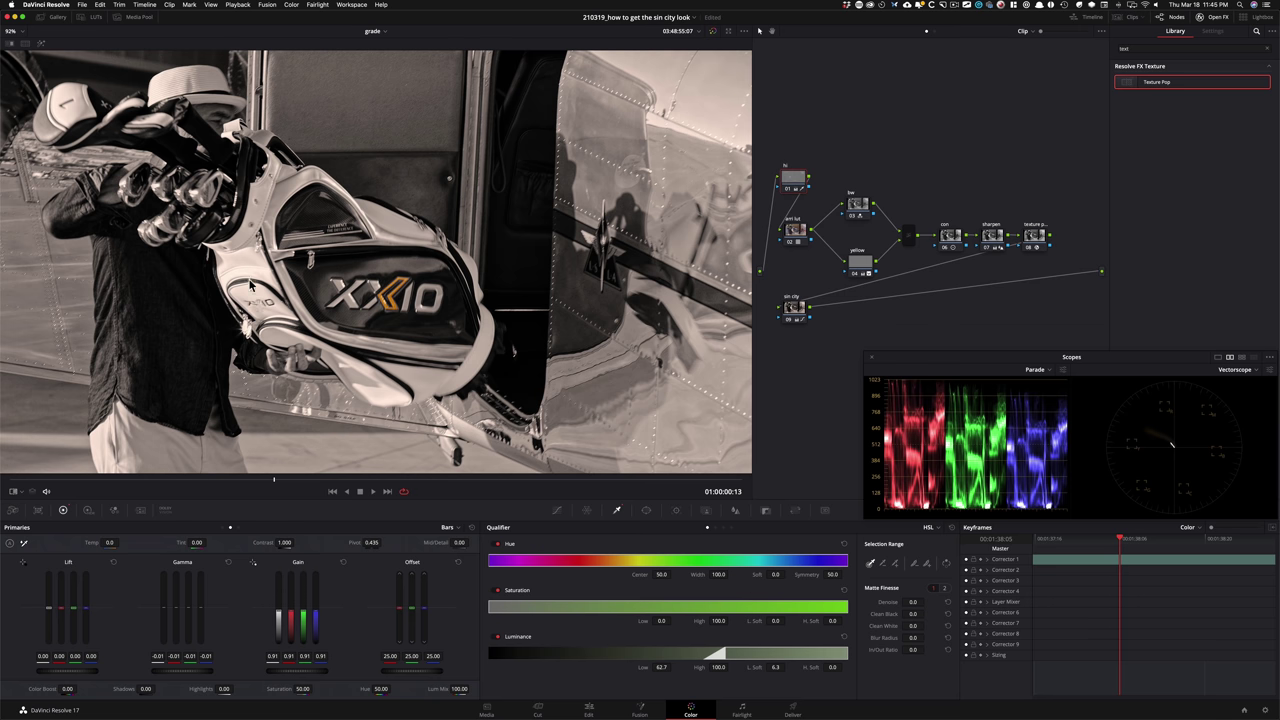
Step: Toggle node 01 again and wipe the reference still against the shot, shifting the boundary to compare the bag's whites with the characters
{"action": "key", "text": "super+d"}
{"action": "key", "text": "super+d"}
{"action": "key", "text": "super+d"}
{"action": "key", "text": "super+d"}
{"action": "key", "text": "super+w"}
{"action": "left_click_drag", "start_coordinate": [525, 281], "coordinate": [450, 279]}
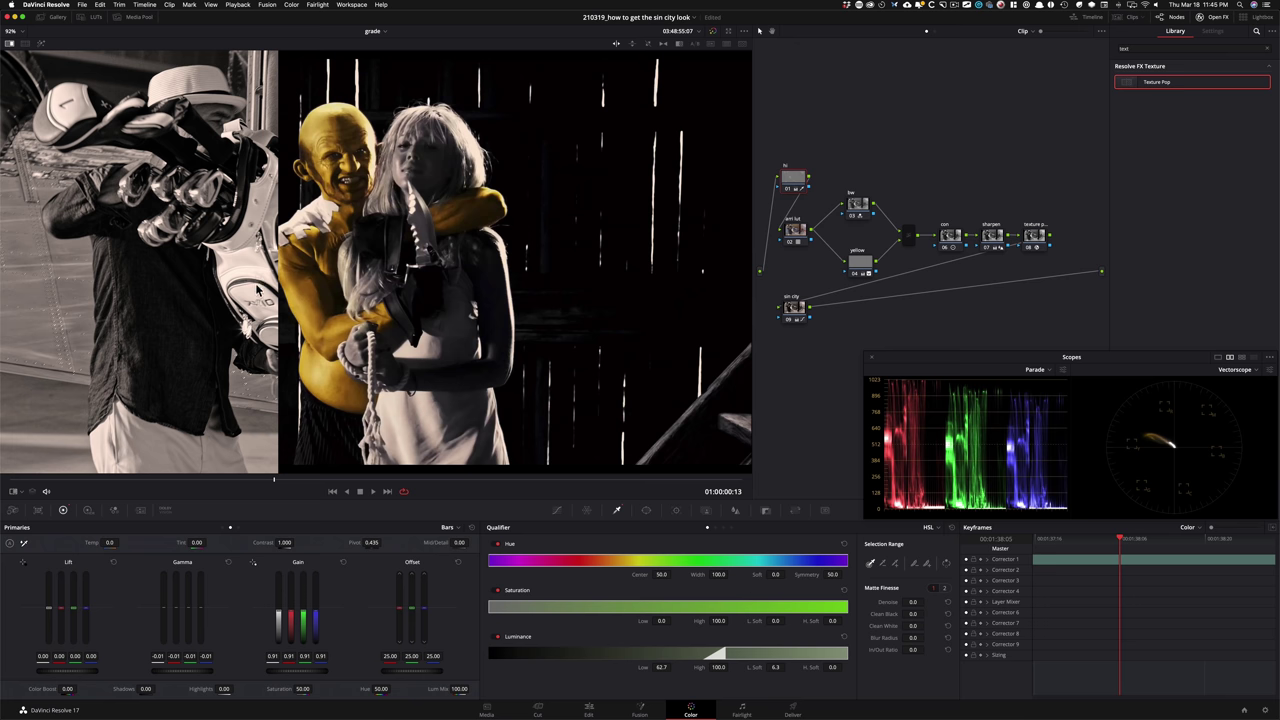
{"action": "key", "text": "super+w"}
{"action": "key", "text": "super+w"}
Step: Compare the shot once more with node 01 disabled and enabled, finishing with the node on and the reference wipe off
{"action": "key", "text": "super+d"}
{"action": "key", "text": "super+d"}
{"action": "key", "text": "super+d"}
{"action": "key", "text": "super+d"}
{"action": "key", "text": "super+w"}
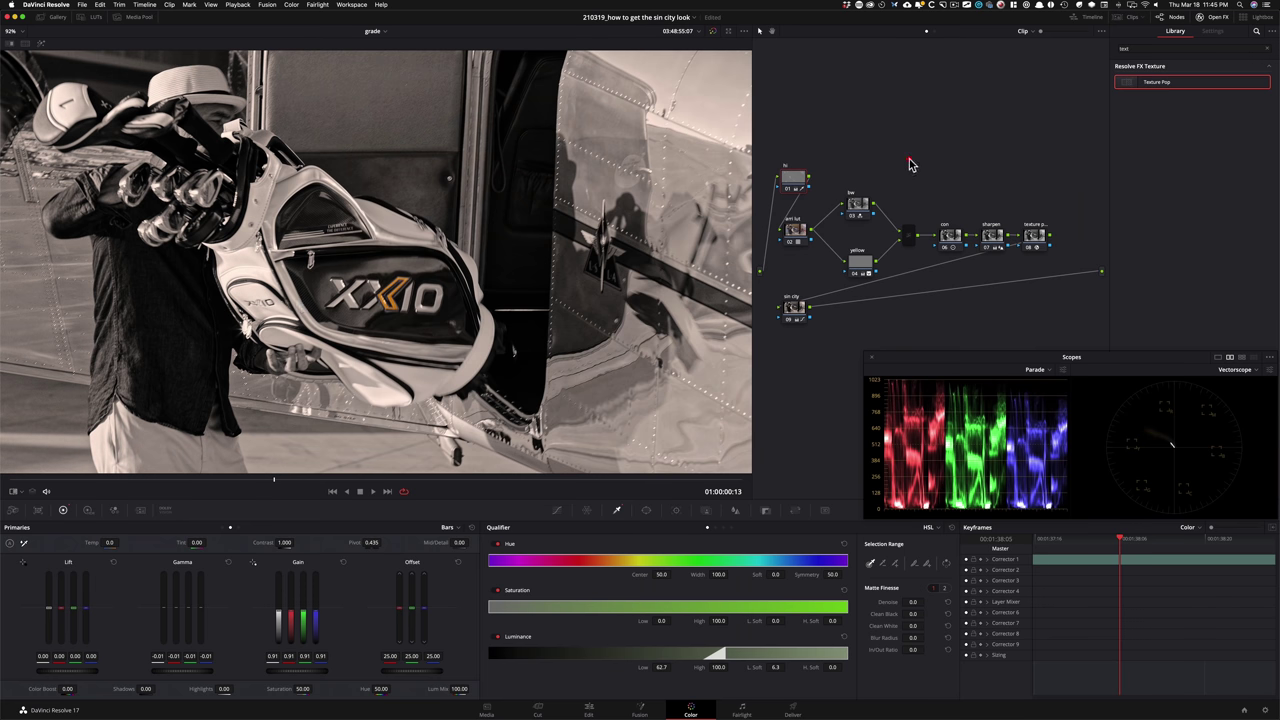